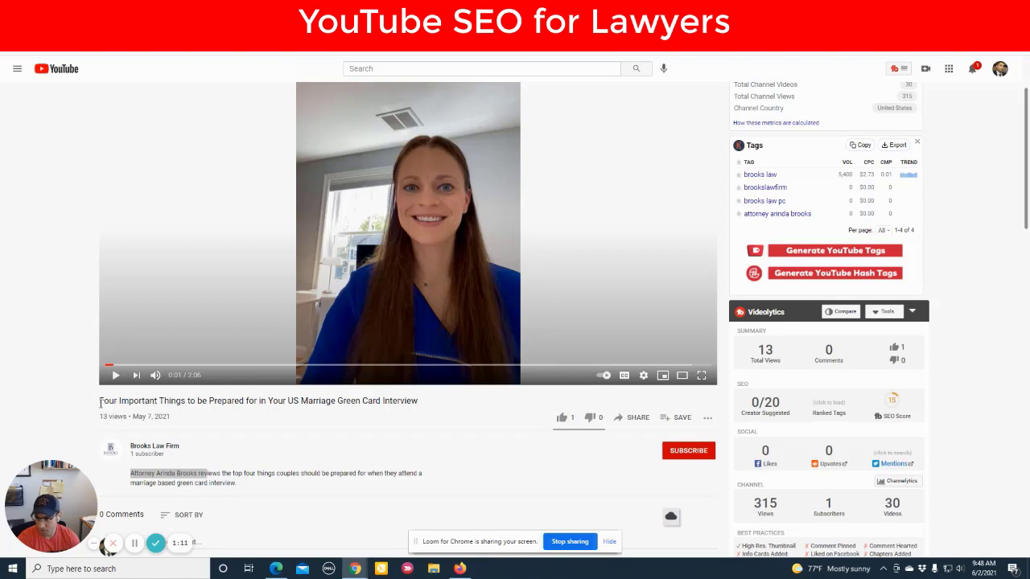
# Highlight the video's current title on YouTube, then dismiss the search suggestions
pyautogui.moveTo(101, 403); pyautogui.dragTo(418, 401)
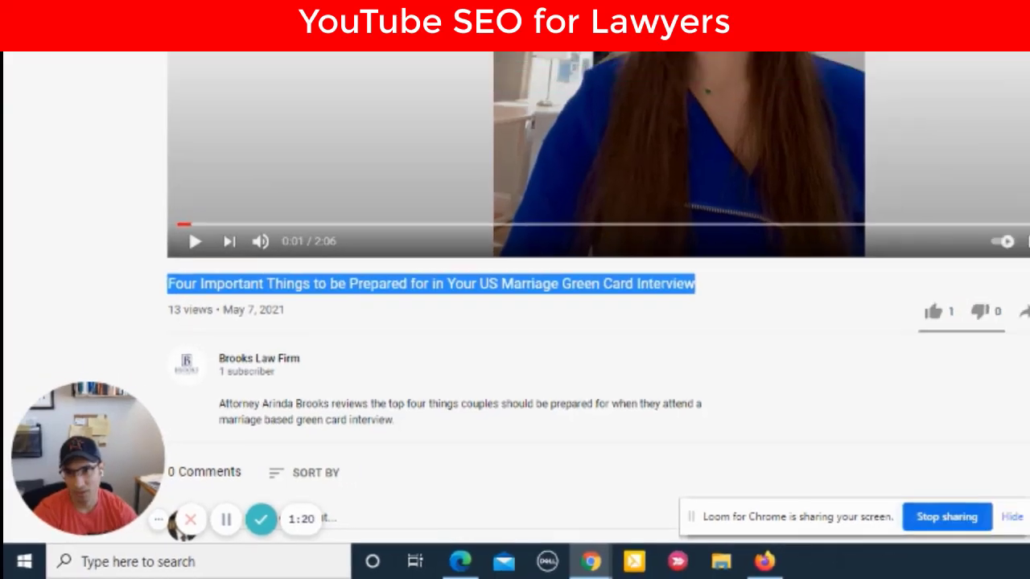
pyautogui.click(420, 77)
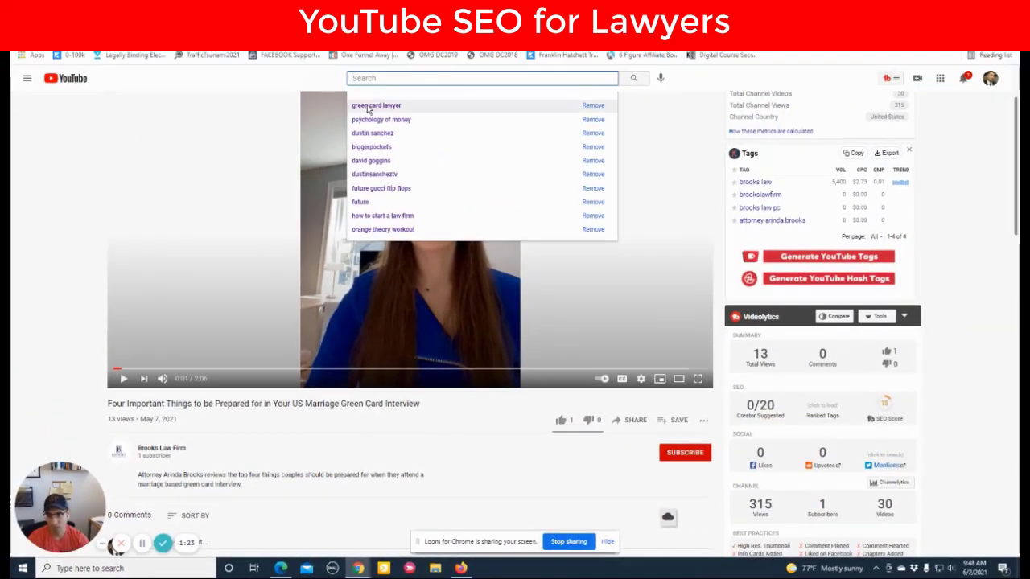
pyautogui.click(74, 149)
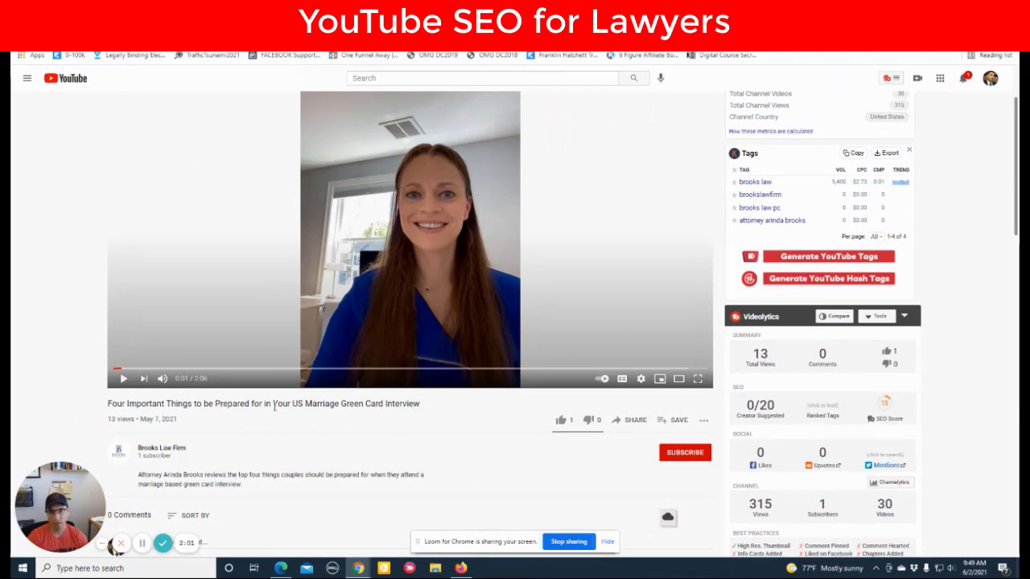
# From the other YouTube window, open this video in Studio's editor with the caret at the title start
pyautogui.moveTo(460, 568)
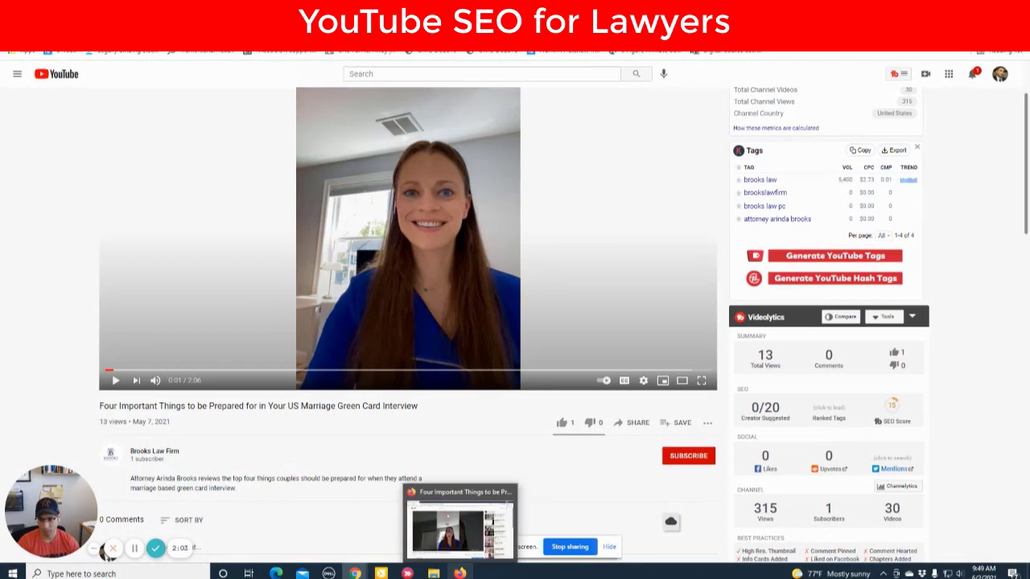
pyautogui.click(460, 569)
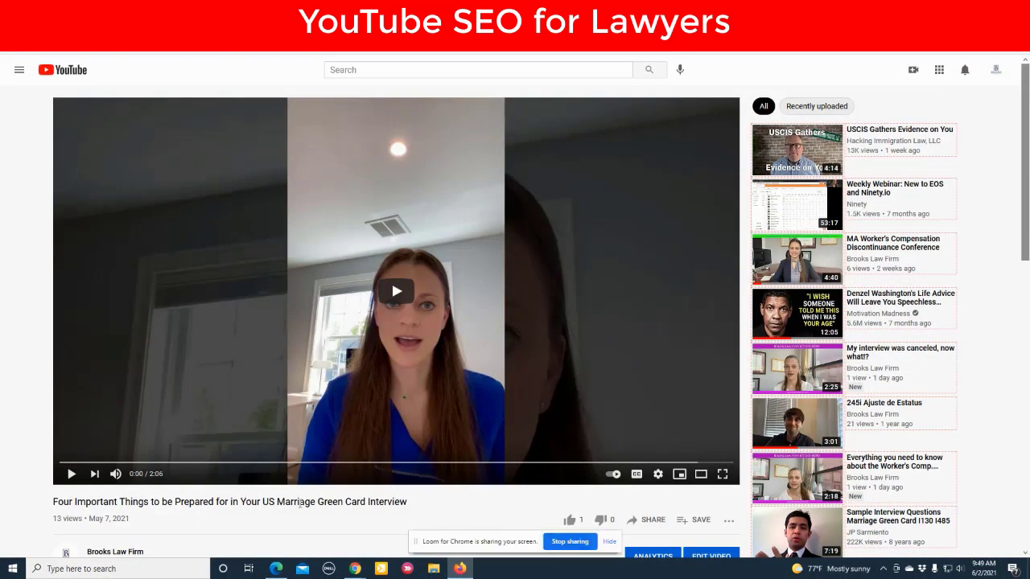
pyautogui.scroll(-3, 575, 398)
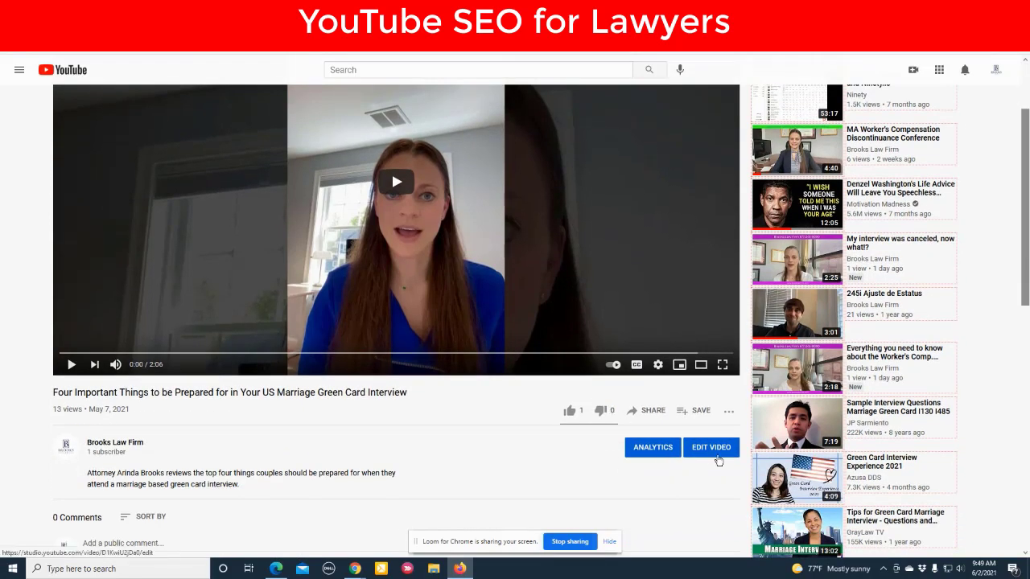
pyautogui.click(717, 456)
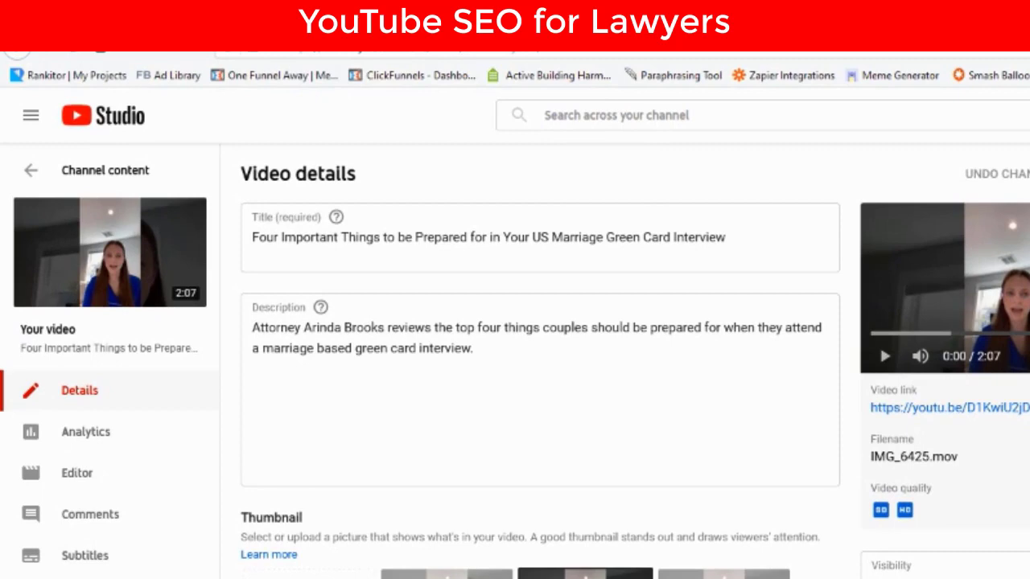
pyautogui.click(259, 241)
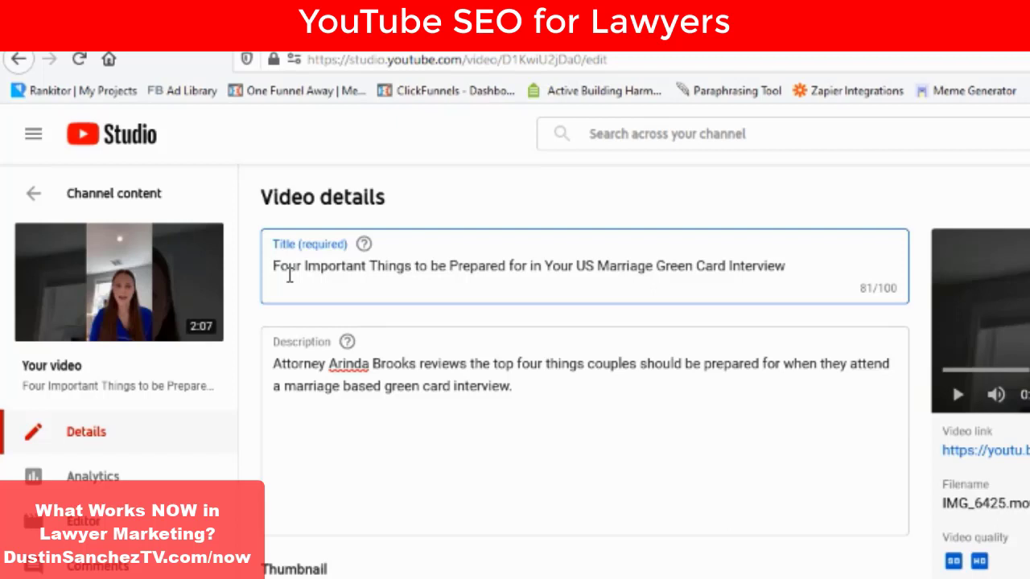
# Prefix the title with 'Boston Green Card Lawyer' and copy the original title text after it
pyautogui.write('Boston ')
pyautogui.write('Green Card ')
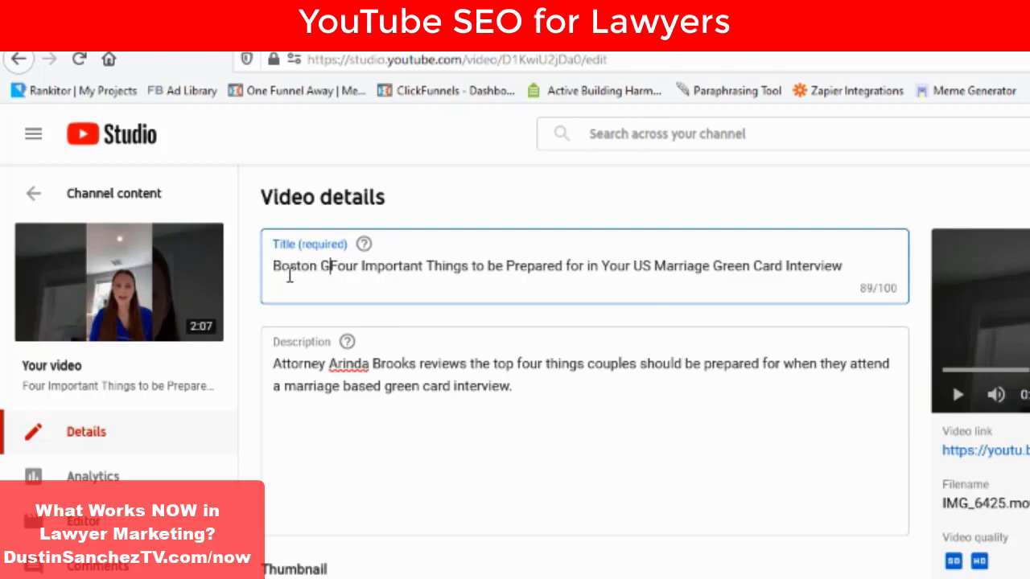
pyautogui.write('Lawyer')
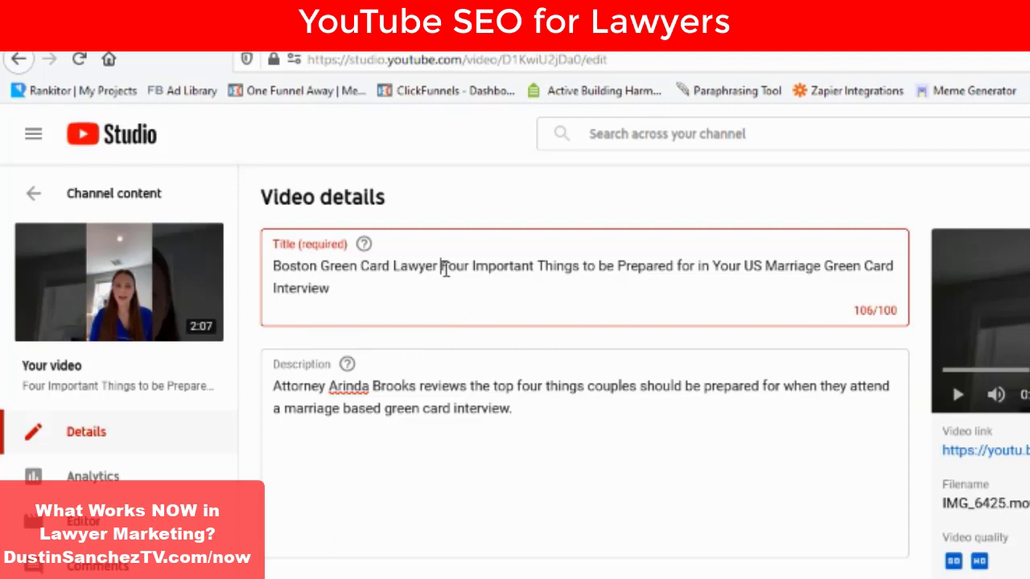
pyautogui.hotkey('ctrl', 'shift', 'End')
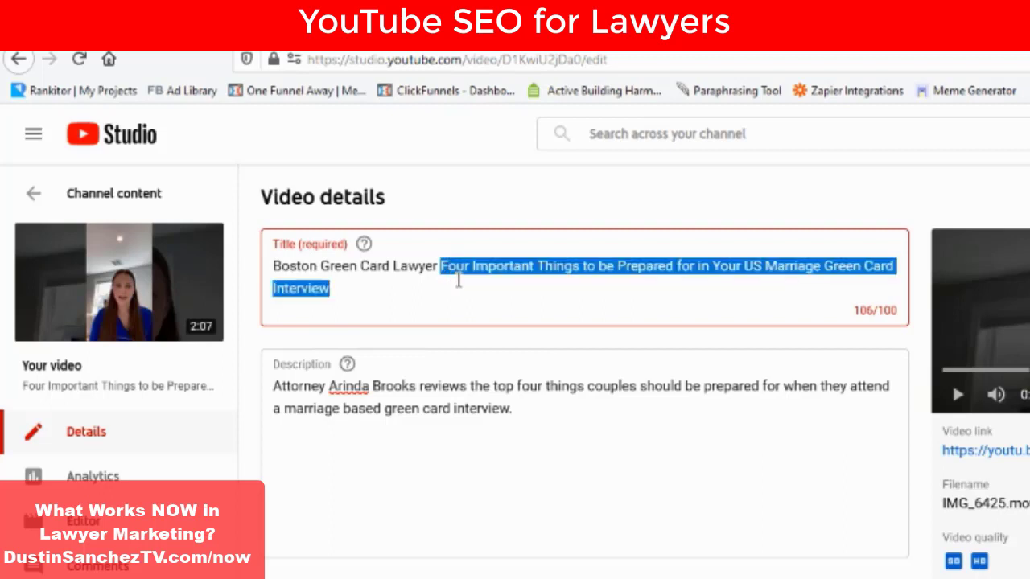
pyautogui.rightClick(478, 272)
pyautogui.click(531, 350)
# Paste the original title on a new line at the end of the description
pyautogui.click(536, 418)
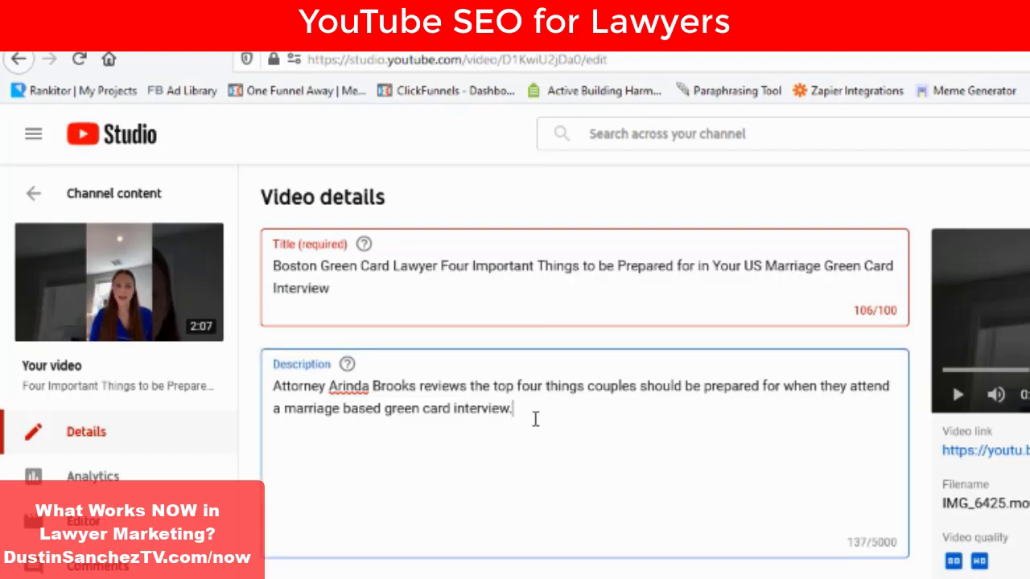
pyautogui.press('Return')
pyautogui.hotkey('ctrl', 'v')
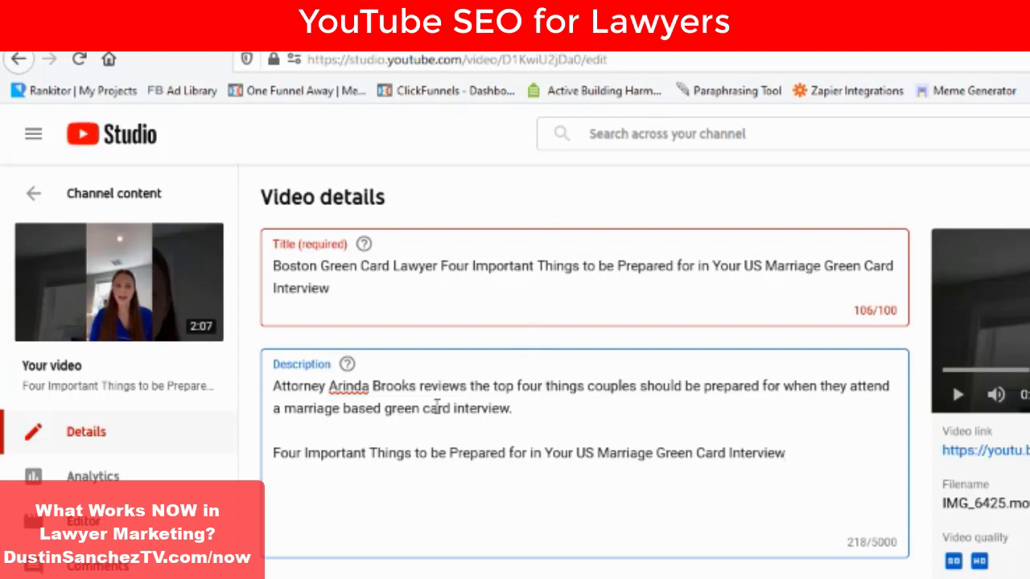
pyautogui.click(441, 267)
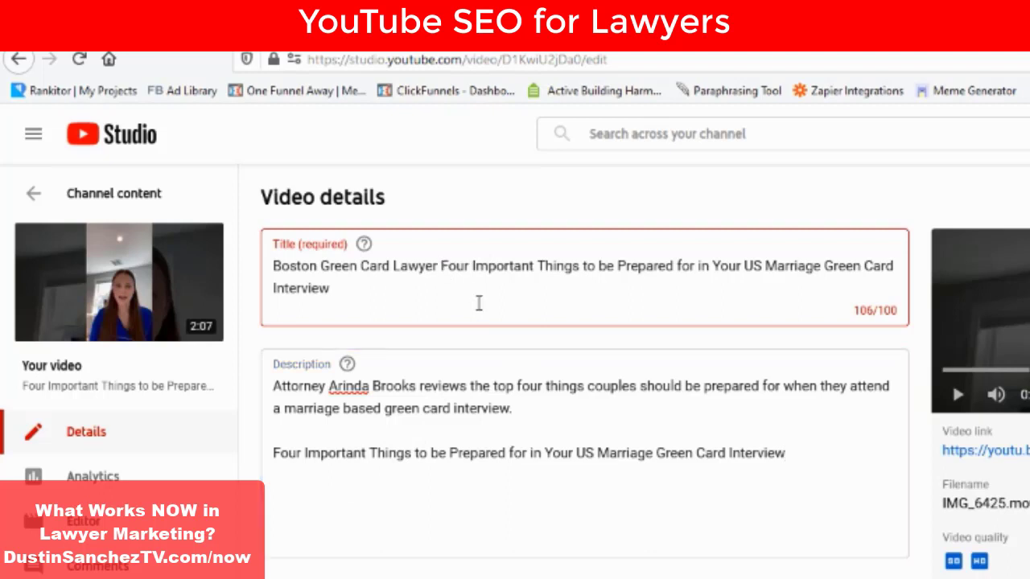
# Reword the title's middle to '- How to Prepare for Marriage Green Card Interview'
pyautogui.press('Delete')
pyautogui.press('Delete')
pyautogui.press('Delete')
pyautogui.press('Delete')
pyautogui.press('Delete')
pyautogui.press('Delete')
pyautogui.press('Delete')
pyautogui.press('Delete')
pyautogui.press('Delete')
pyautogui.press('Delete')
pyautogui.press('Delete')
pyautogui.press('Delete')
pyautogui.press('Delete')
pyautogui.press('Delete')
pyautogui.press('Delete')
pyautogui.press('Delete')
pyautogui.press('Delete')
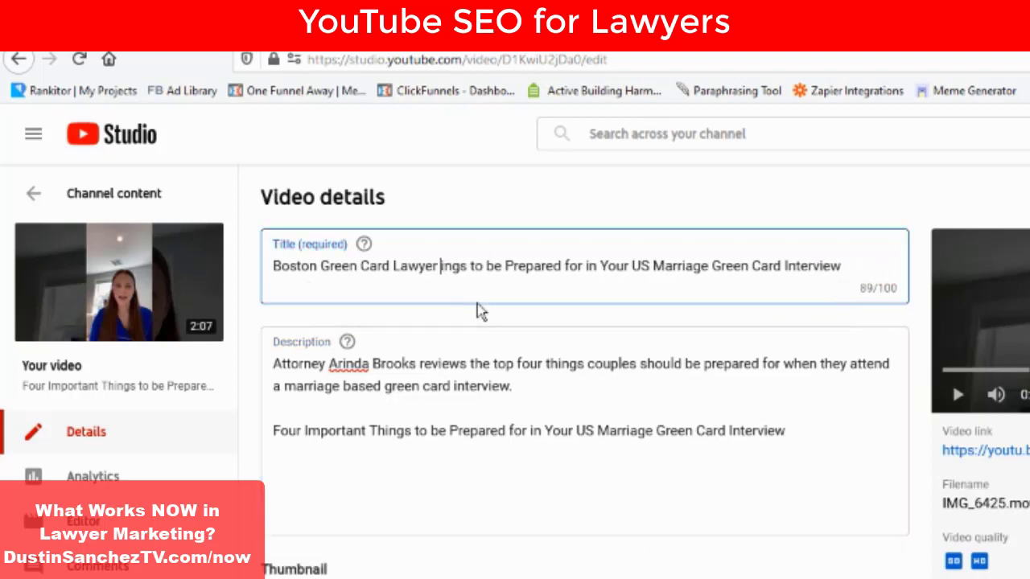
pyautogui.press('Delete')
pyautogui.press('Delete')
pyautogui.press('Delete')
pyautogui.press('Delete')
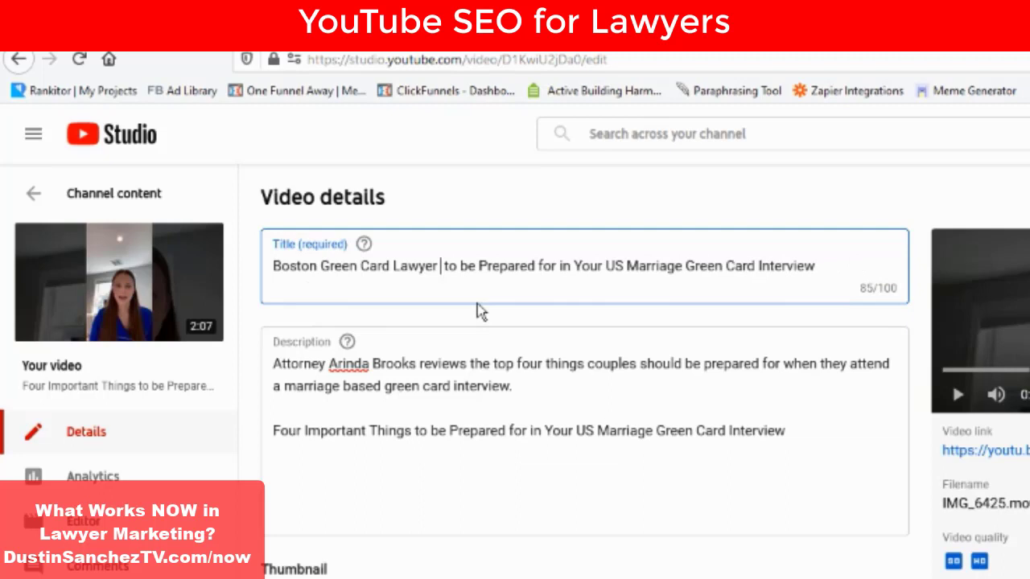
pyautogui.write('- How')
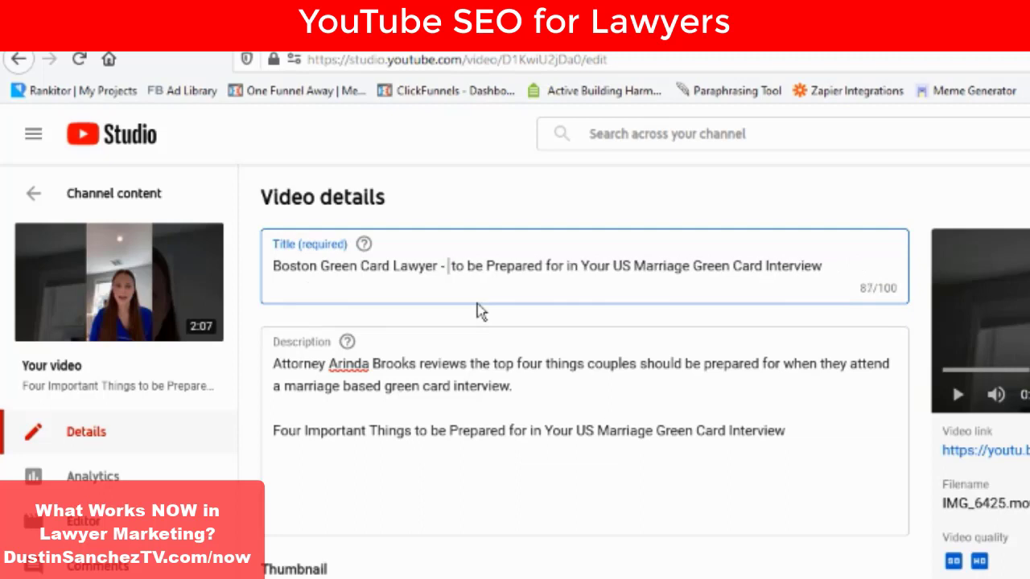
pyautogui.press('Right')
pyautogui.press('Right')
pyautogui.press('Right')
pyautogui.press('Right')
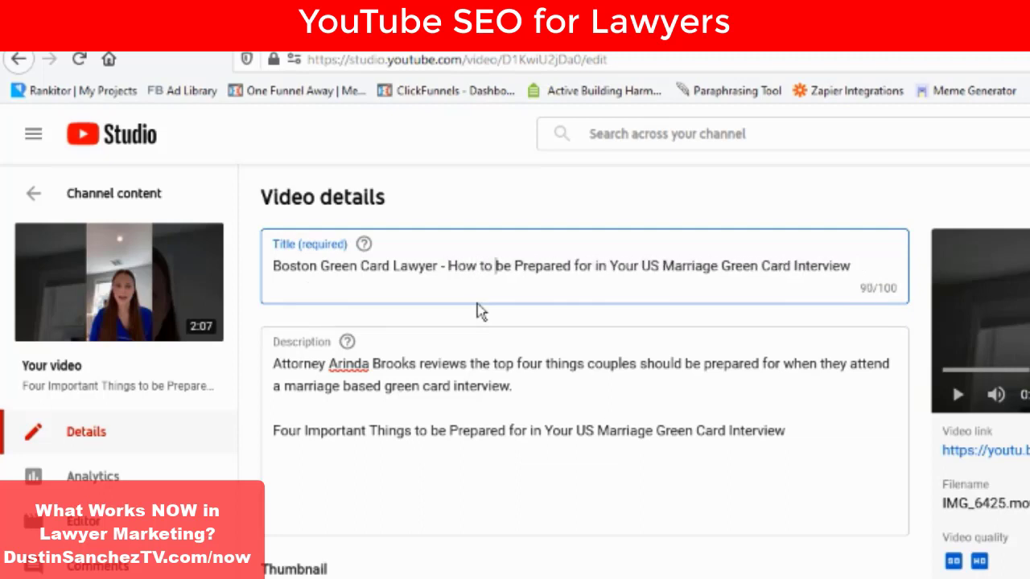
pyautogui.press('Delete')
pyautogui.press('Delete')
pyautogui.press('Delete')
pyautogui.press('Right')
pyautogui.press('Right')
pyautogui.press('Right')
pyautogui.press('Right')
pyautogui.press('Right')
pyautogui.press('Right')
pyautogui.press('Right')
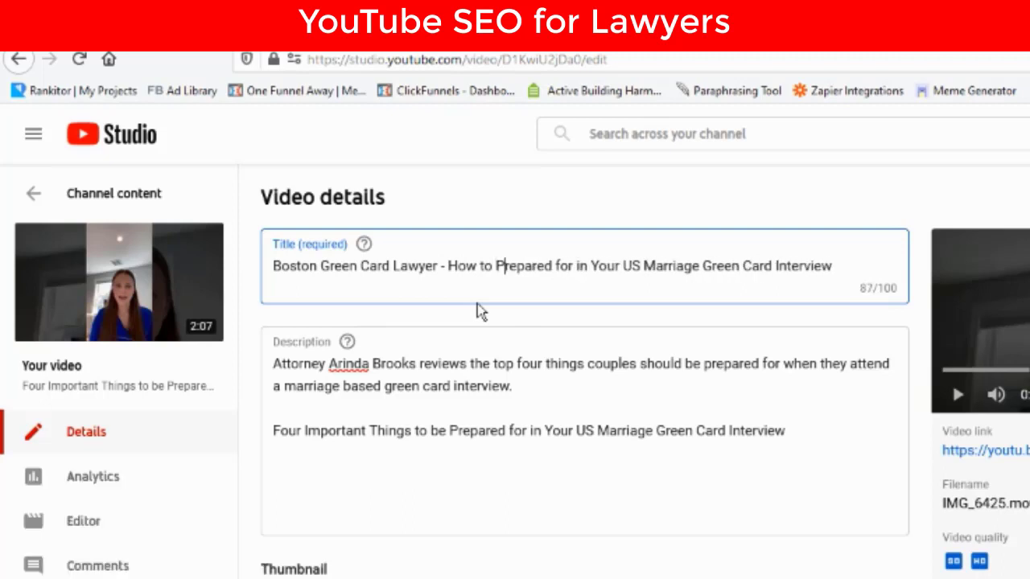
pyautogui.press('Delete')
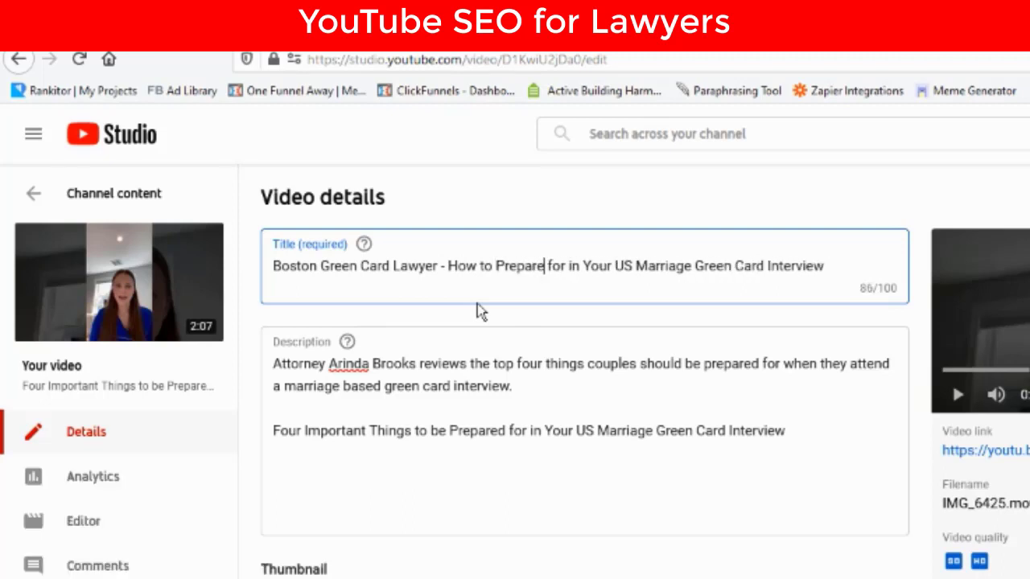
pyautogui.press('Right')
pyautogui.press('Right')
pyautogui.press('Right')
pyautogui.press('Right')
pyautogui.press('Right')
pyautogui.press('Delete')
pyautogui.press('Delete')
pyautogui.press('Delete')
pyautogui.press('Delete')
pyautogui.press('Delete')
pyautogui.press('Delete')
pyautogui.press('Delete')
pyautogui.press('Delete')
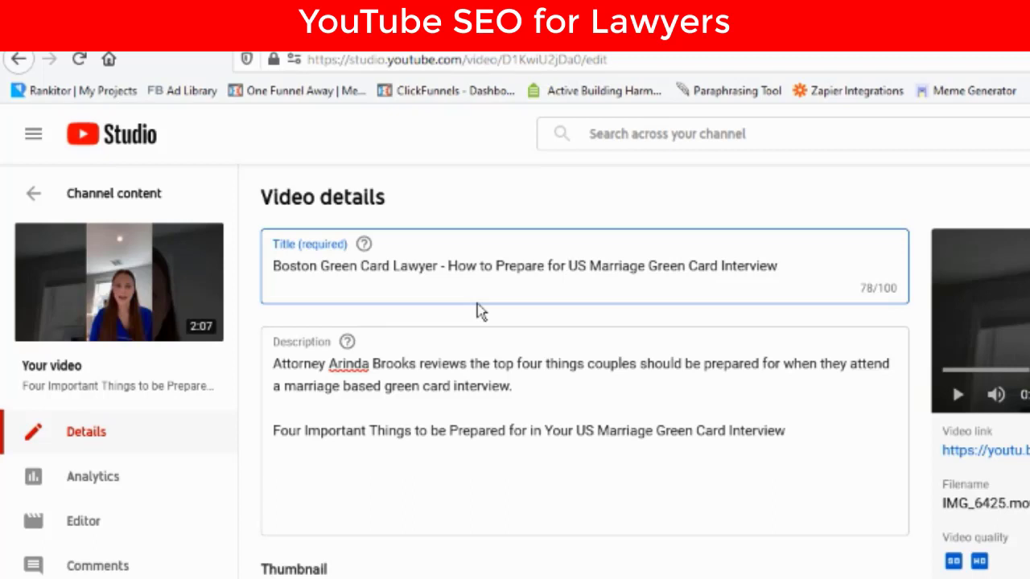
pyautogui.press('Delete')
pyautogui.press('Delete')
pyautogui.press('Delete')
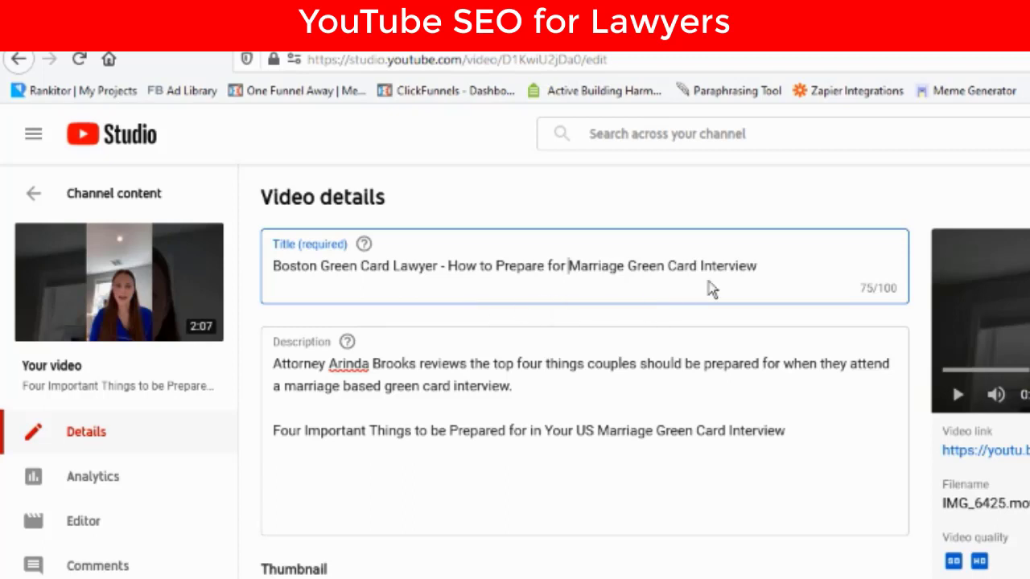
# Append ' - Massachusetts Attorney' to the title, reaching 100/100 characters
pyautogui.click(881, 295)
pyautogui.tripleClick(811, 290)
pyautogui.click(786, 273)
pyautogui.write('- Massachusetts Attorney')
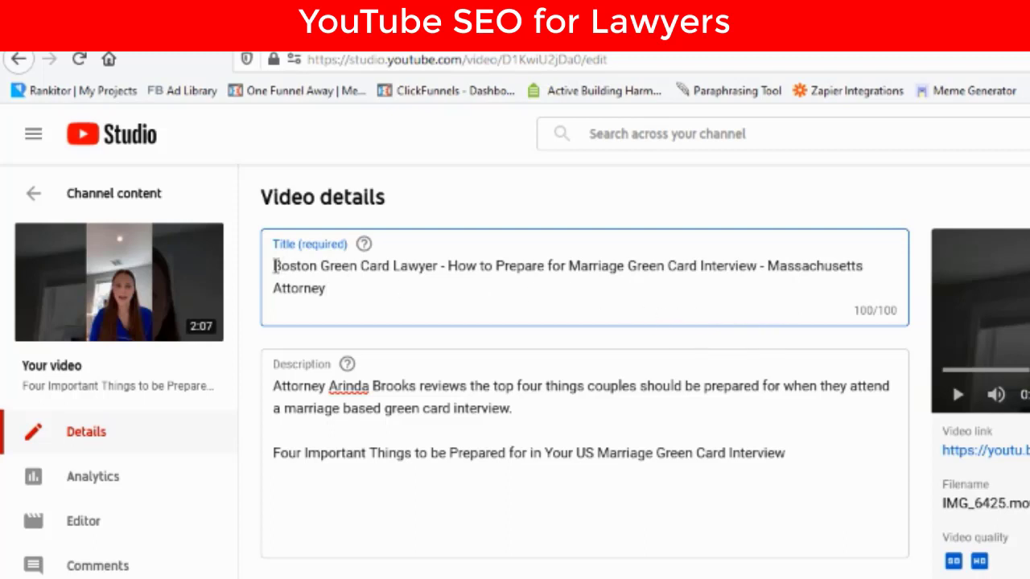
# Delete 'How to ' from the title, bringing it down to 93 characters
pyautogui.moveTo(274, 268); pyautogui.dragTo(439, 268)
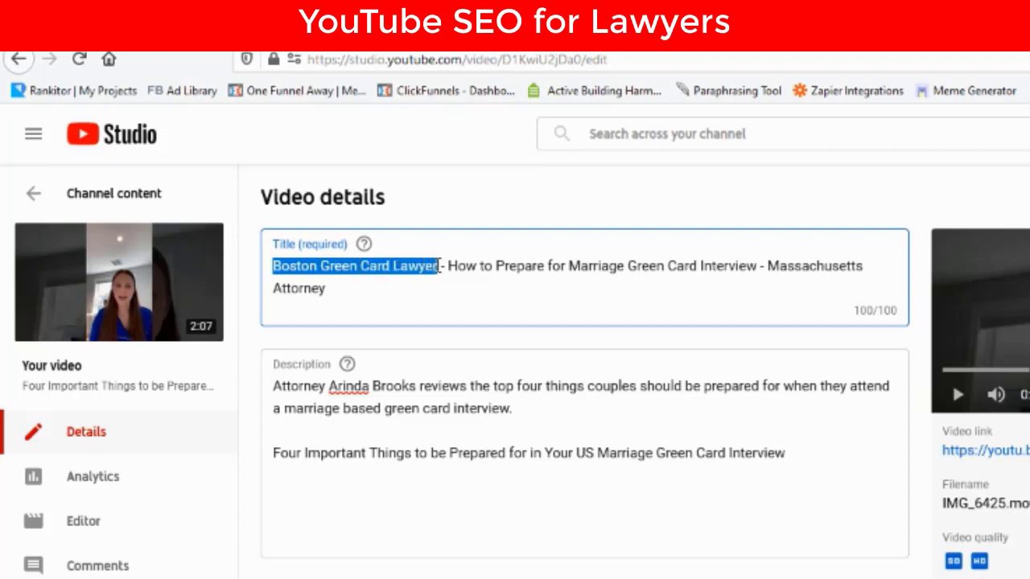
pyautogui.click(384, 283)
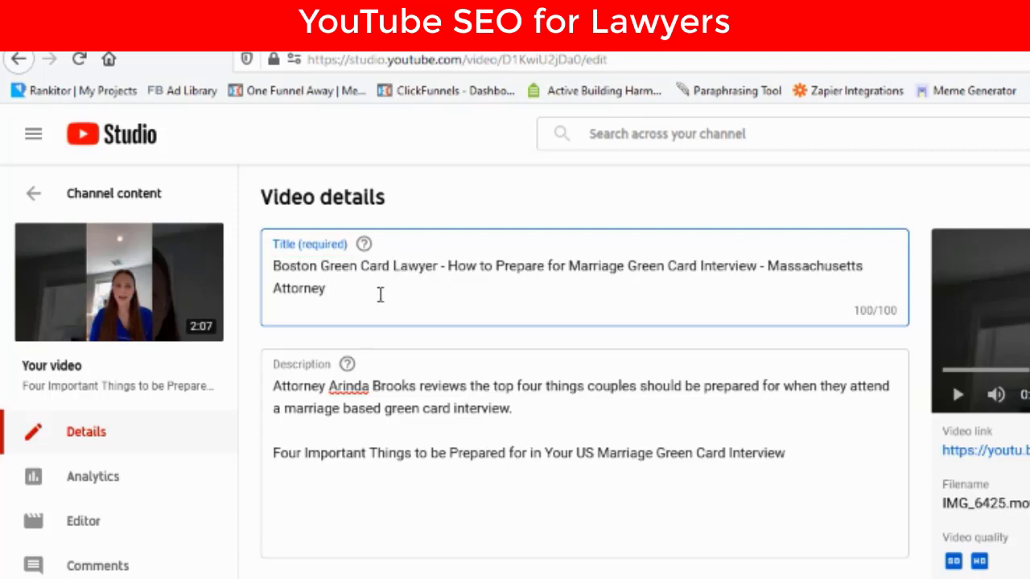
pyautogui.moveTo(449, 266); pyautogui.dragTo(759, 268)
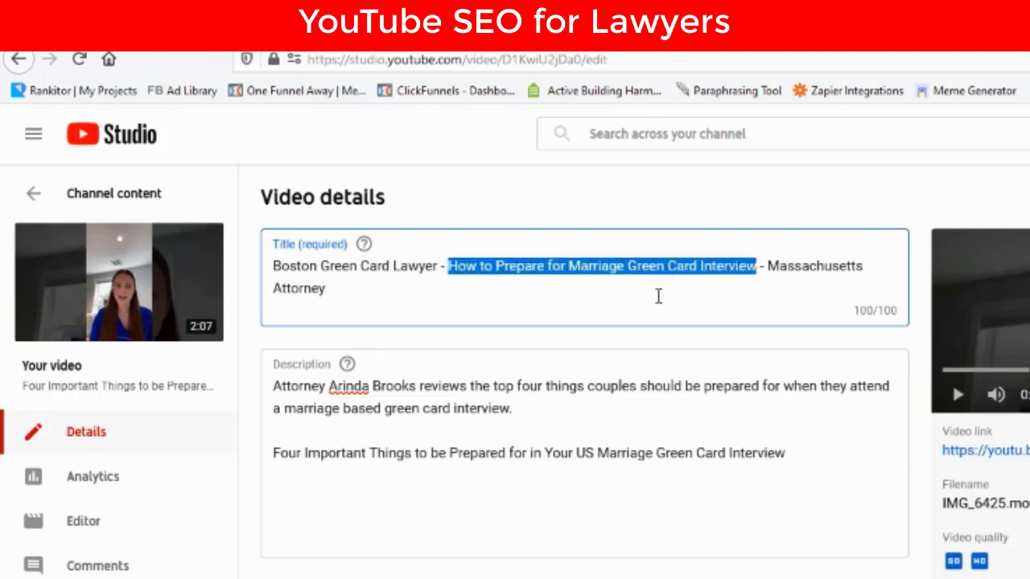
pyautogui.click(502, 282)
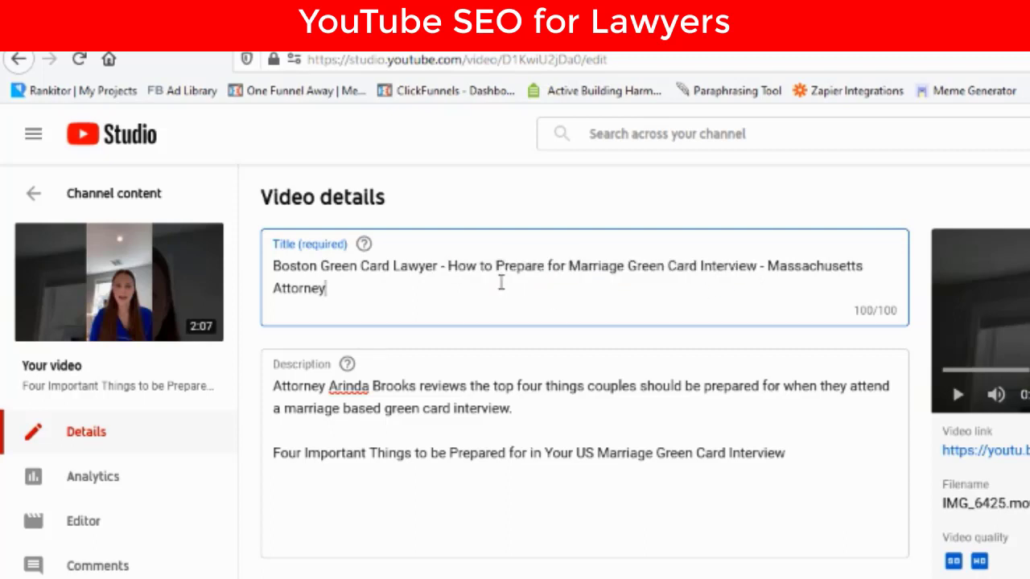
pyautogui.click(448, 265)
pyautogui.press('Delete')
pyautogui.press('Delete')
pyautogui.press('Delete')
pyautogui.press('Delete')
pyautogui.press('Delete')
pyautogui.press('Delete')
pyautogui.press('Delete')
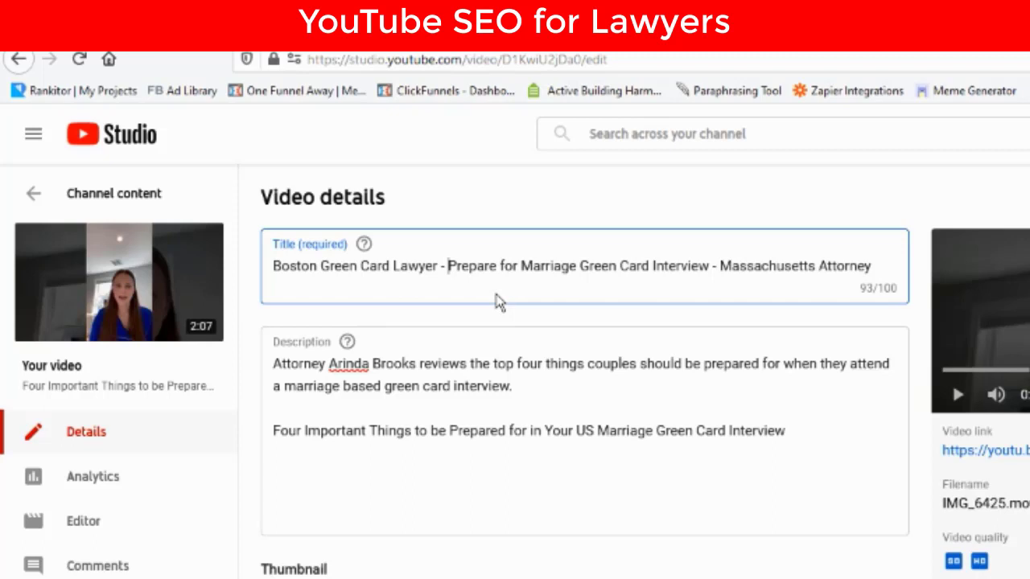
# Review the title's 'Prepare for Marriage Green Card Interview' and 'Massachusetts Attorney' phrases
pyautogui.click(875, 268)
pyautogui.press('Left')
pyautogui.press('Left')
pyautogui.press('Left')
pyautogui.press('Left')
pyautogui.click(454, 272)
pyautogui.moveTo(448, 267); pyautogui.dragTo(697, 280)
pyautogui.click(686, 280)
pyautogui.moveTo(719, 267); pyautogui.dragTo(886, 272)
pyautogui.click(847, 266)
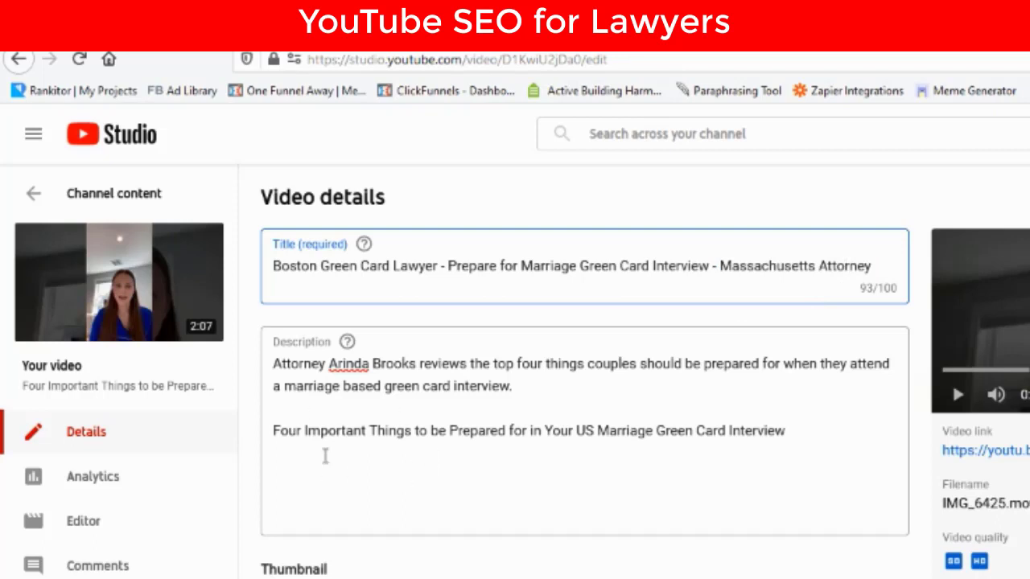
pyautogui.click(600, 380)
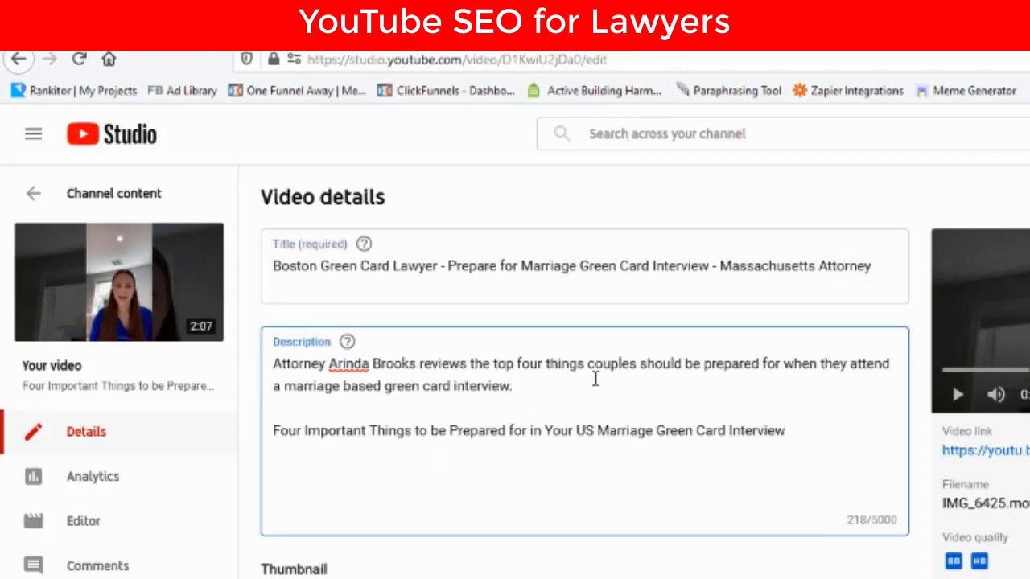
pyautogui.moveTo(274, 266); pyautogui.dragTo(880, 267)
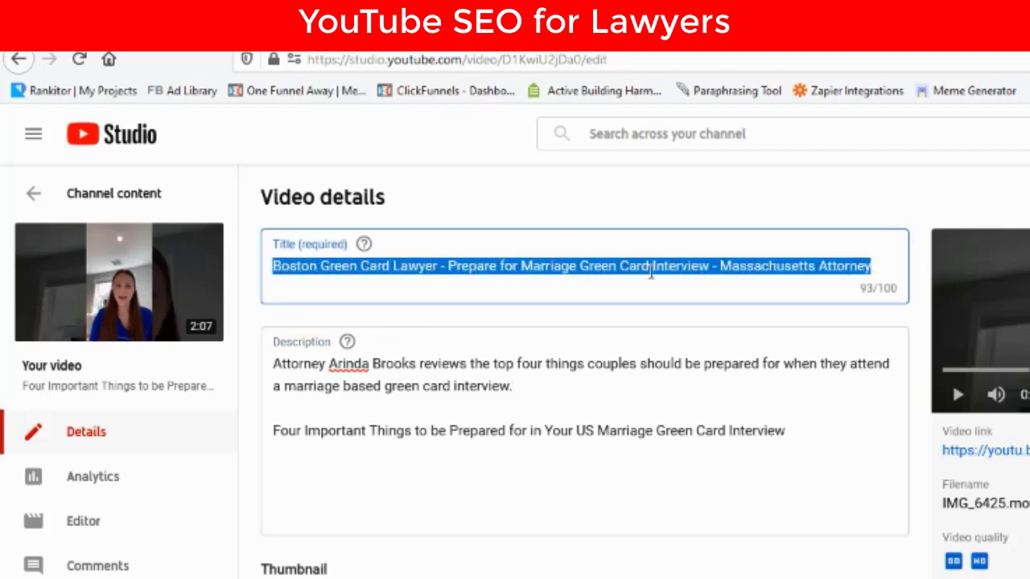
pyautogui.click(275, 375)
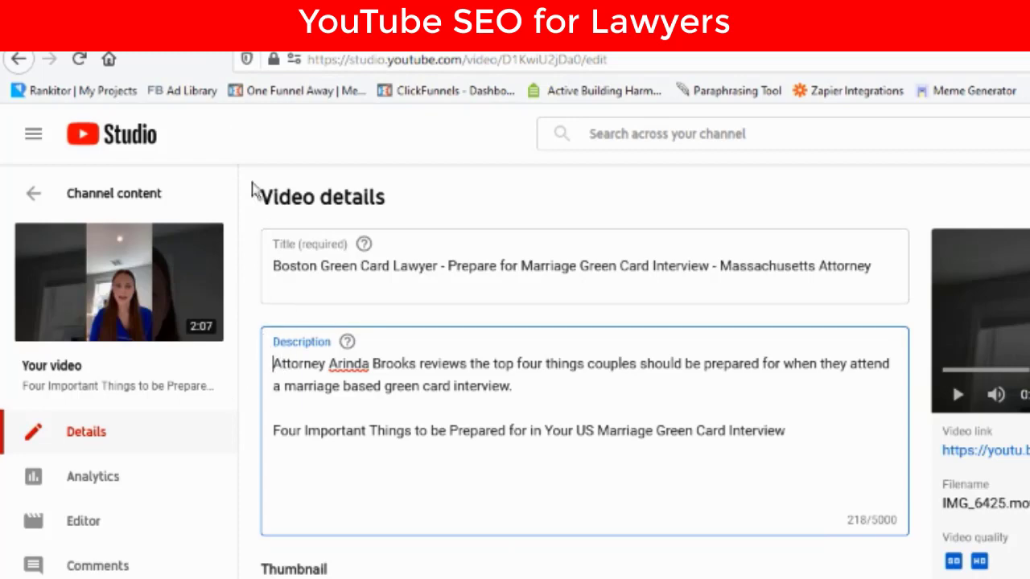
# Load brookslawfirm.com in a new tab and go to Immigration Lawyer > Boston Green Card Lawyer
pyautogui.hotkey('ctrl', 't')
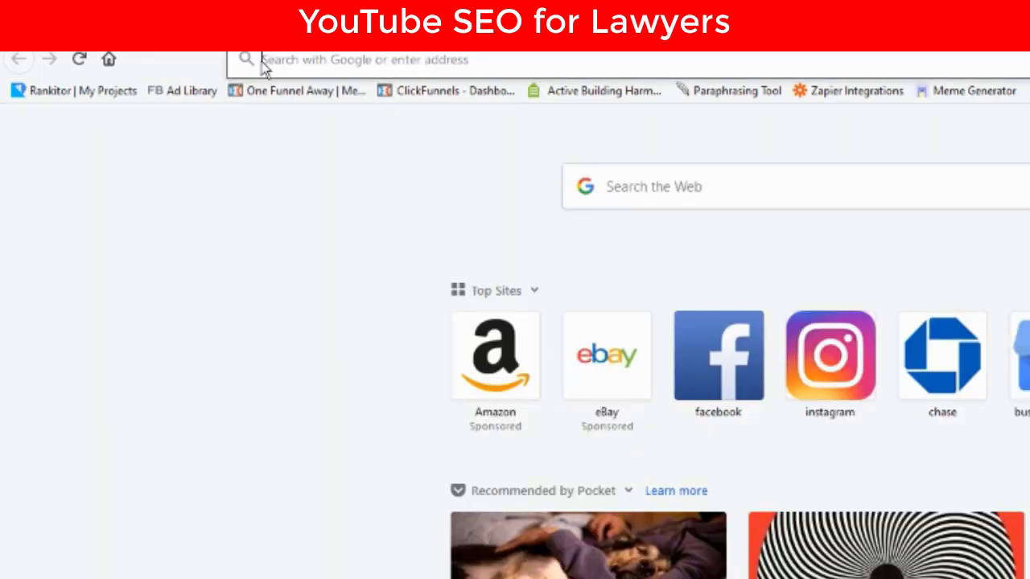
pyautogui.write('brookslawfirm.com/')
pyautogui.press('Return')
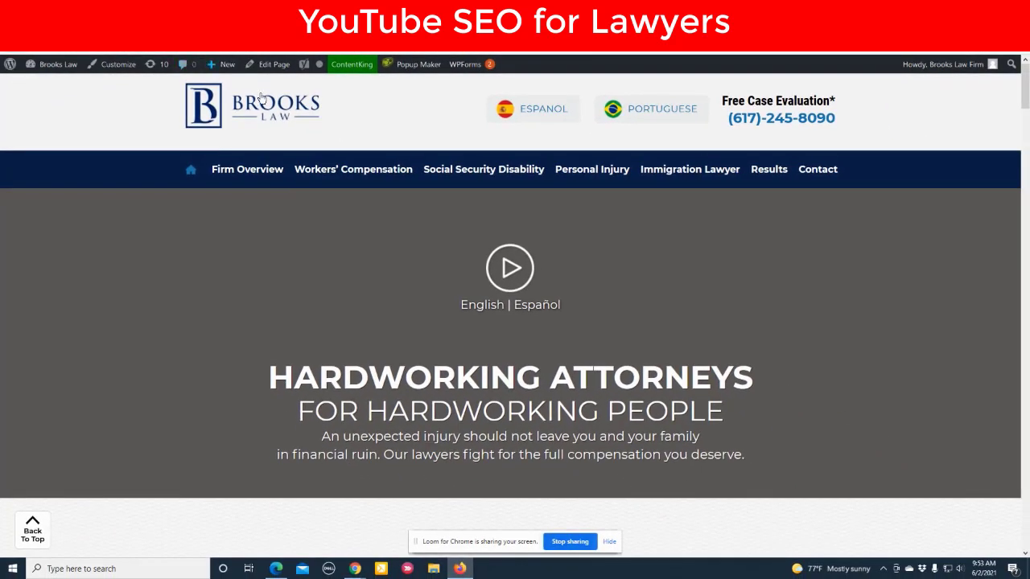
pyautogui.moveTo(653, 176)
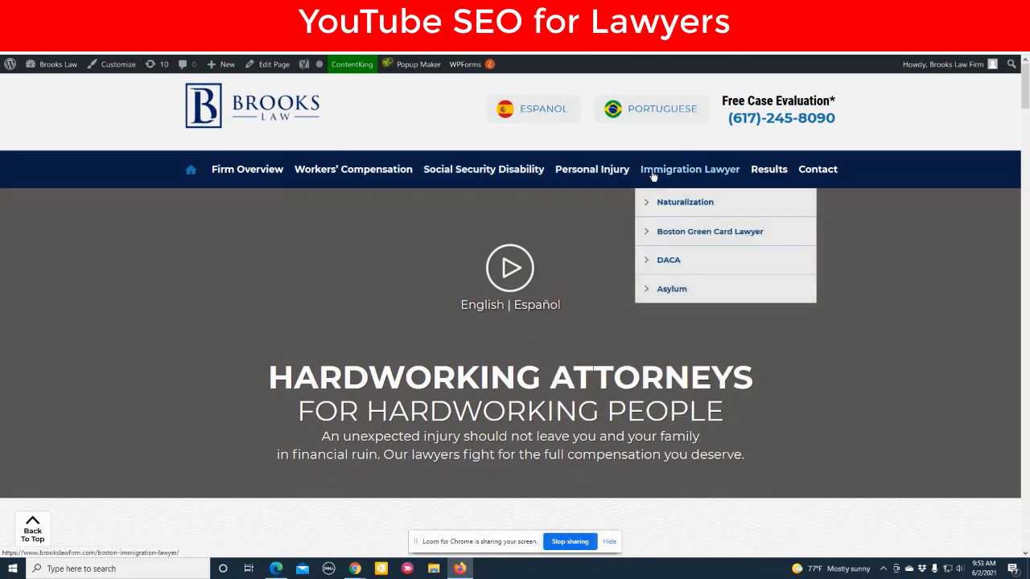
pyautogui.moveTo(230, 185)
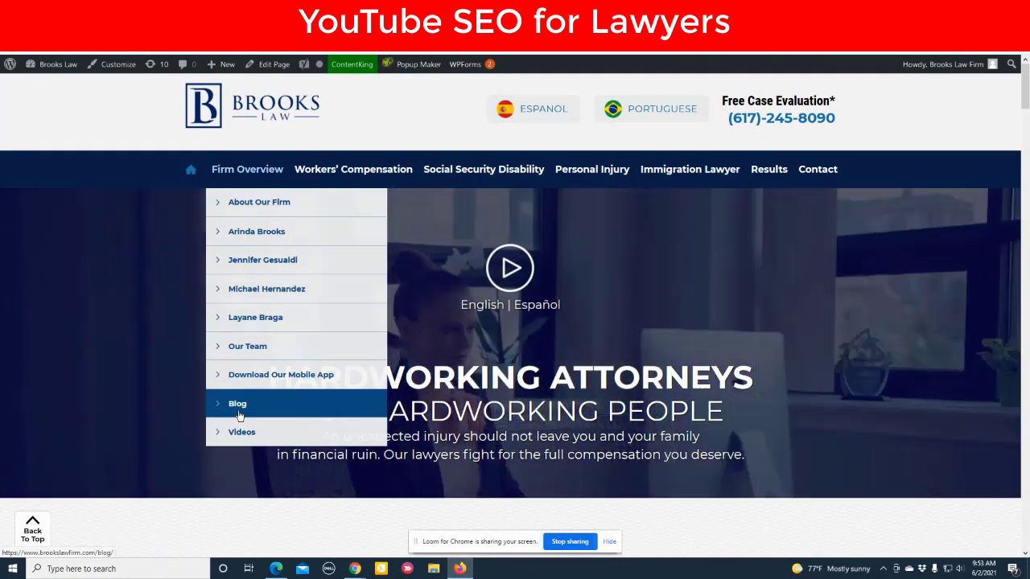
pyautogui.rightClick(239, 415)
pyautogui.click(274, 419)
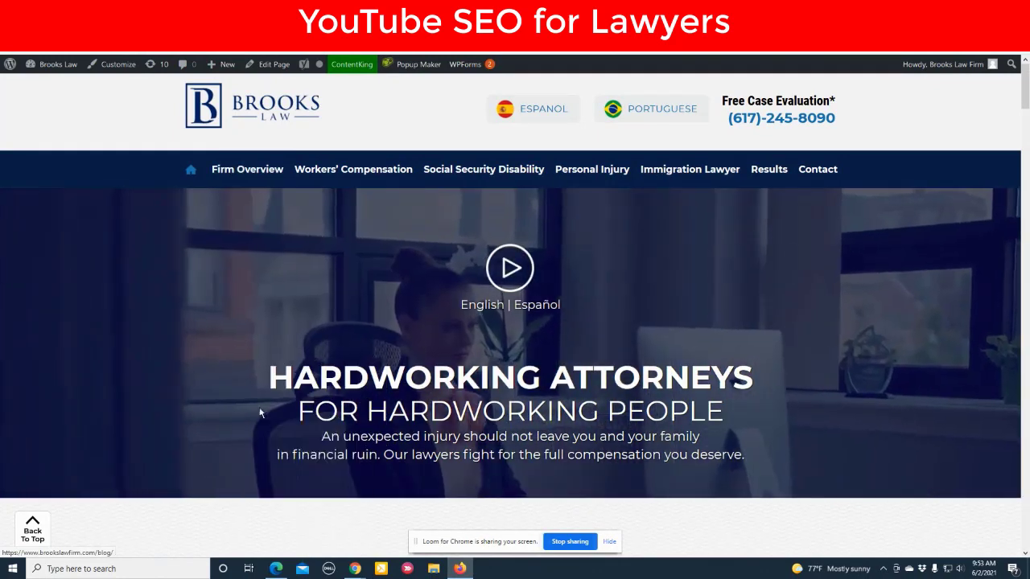
pyautogui.moveTo(695, 168)
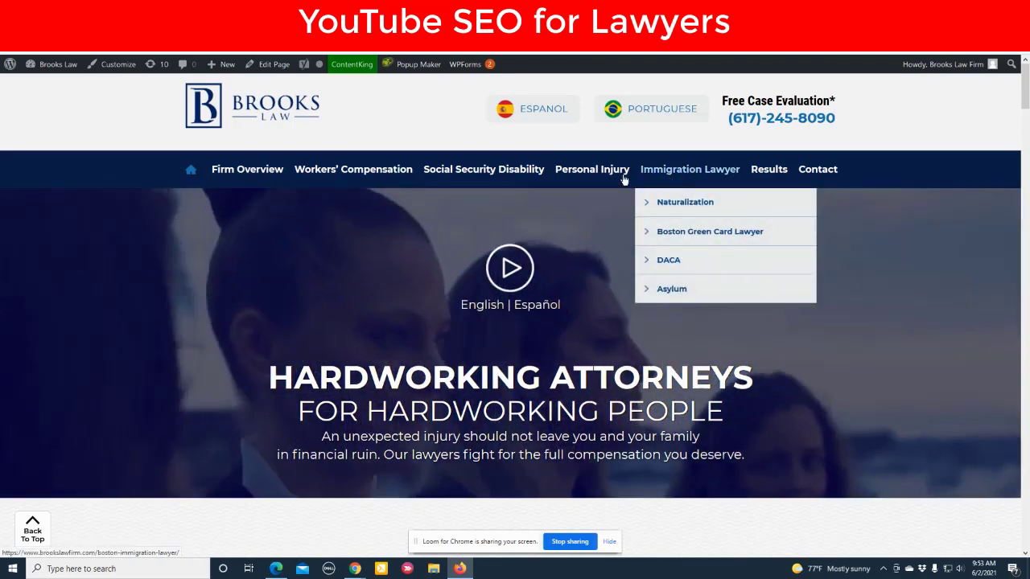
pyautogui.moveTo(559, 179)
pyautogui.moveTo(653, 171)
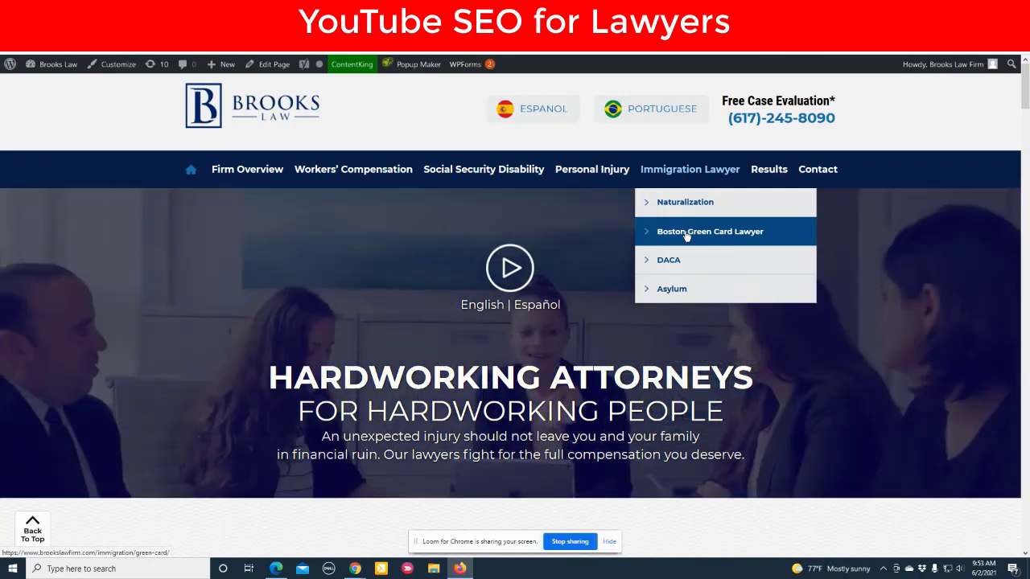
pyautogui.click(687, 233)
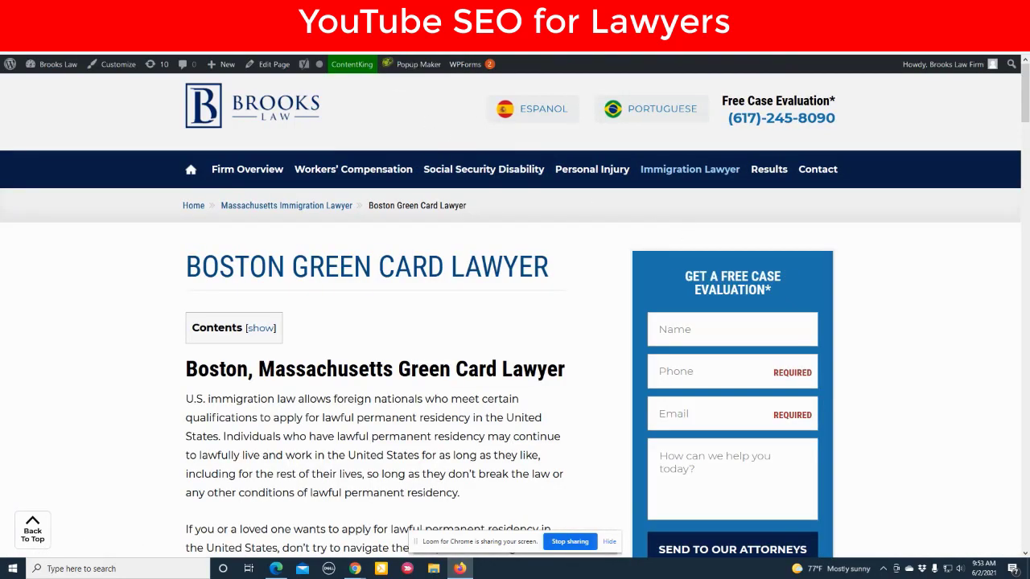
# Copy the Boston Green Card Lawyer page's URL and return to the Studio tab
pyautogui.click(346, 49)
pyautogui.rightClick(346, 54)
pyautogui.click(370, 72)
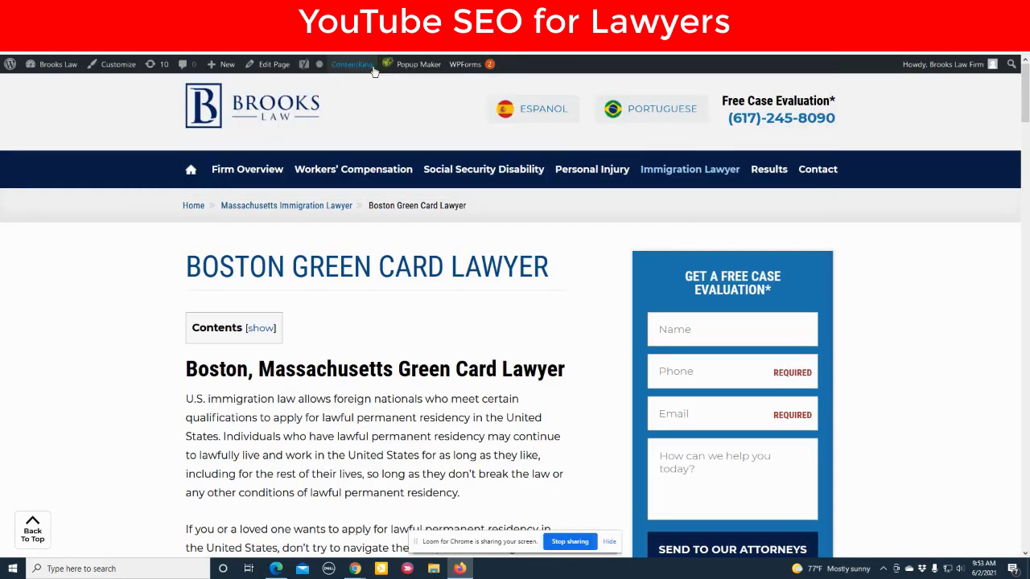
pyautogui.hotkey('ctrl', 'Tab')
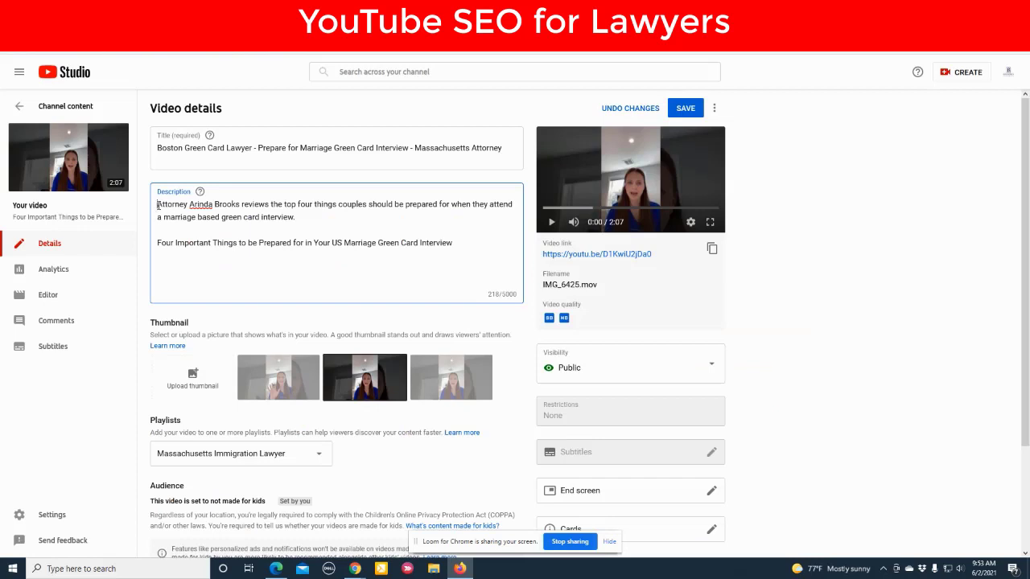
# Paste the firm's green-card page URL at the very start of the description
pyautogui.click(158, 204)
pyautogui.hotkey('ctrl', 'v')
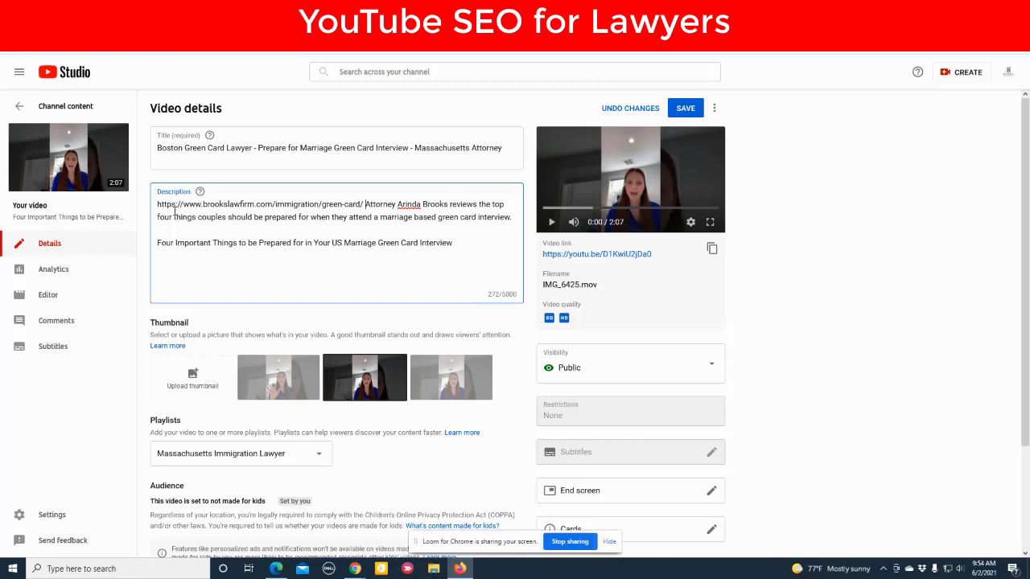
pyautogui.moveTo(157, 206); pyautogui.dragTo(369, 206)
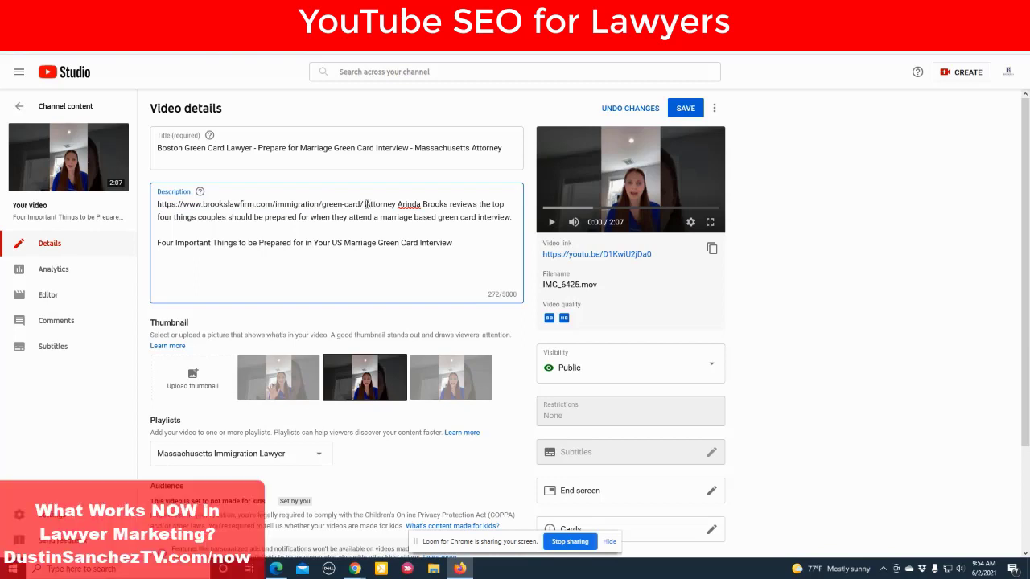
# Add the keywords 'Boston, Massachusetts Green' to the description after the URL
pyautogui.write('Boston')
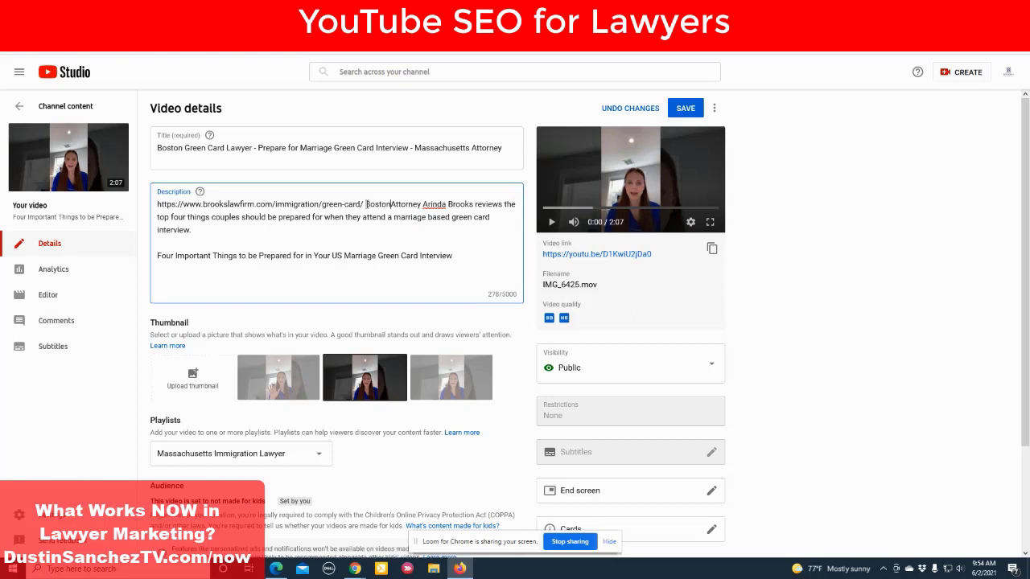
pyautogui.write(', Ma')
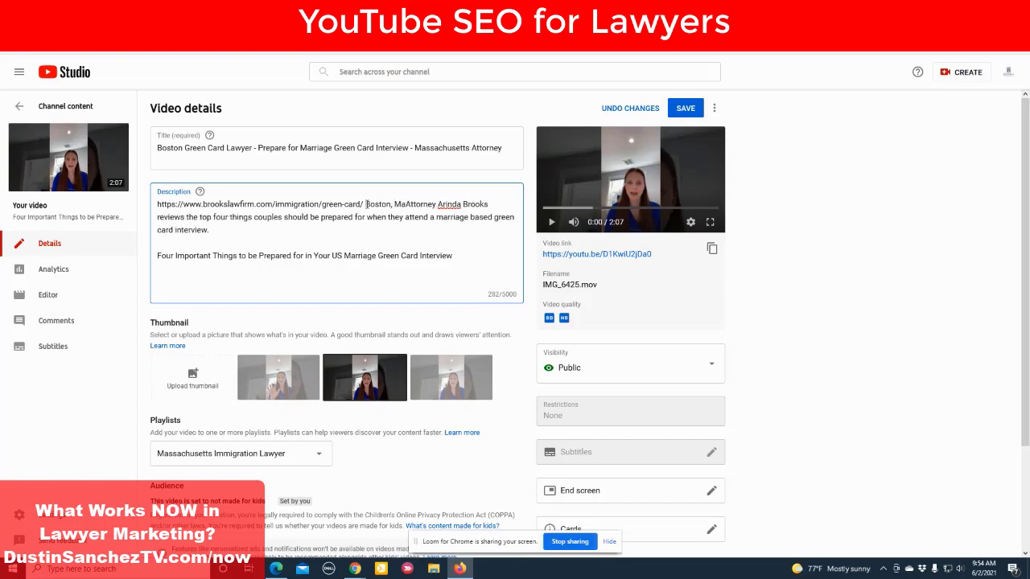
pyautogui.write('ssach')
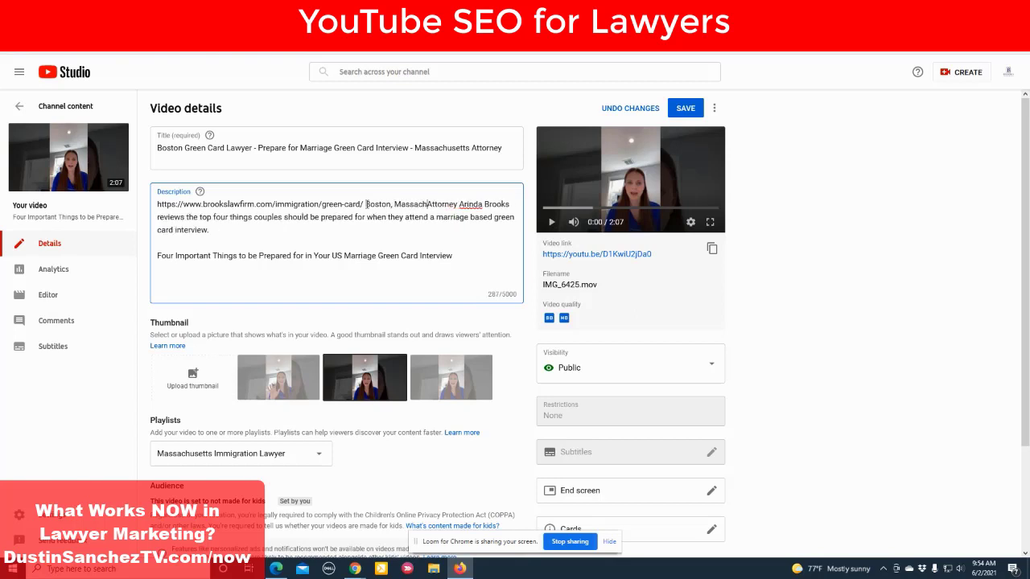
pyautogui.write('u')
pyautogui.write('setts Gren')
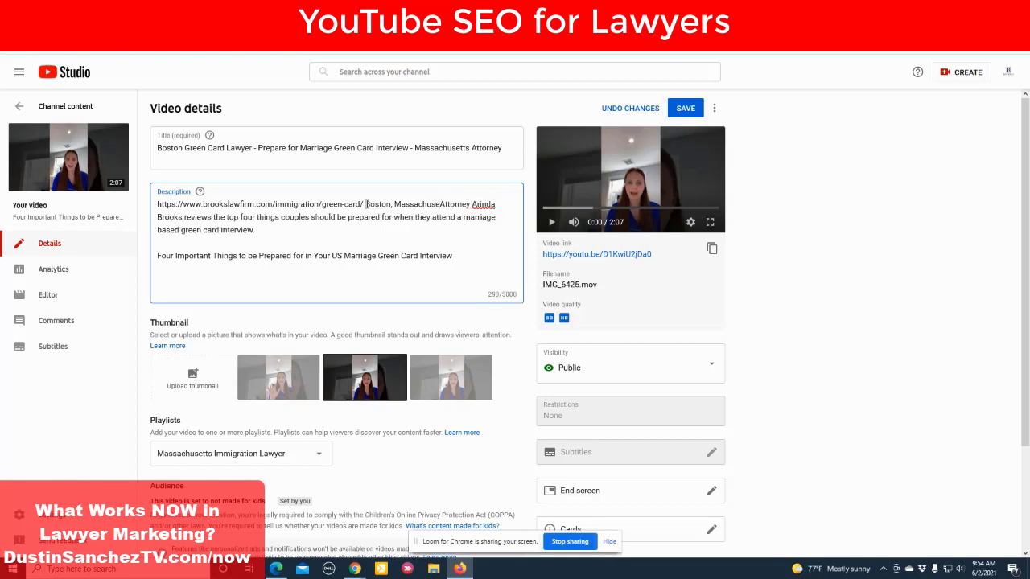
pyautogui.press('BackSpace')
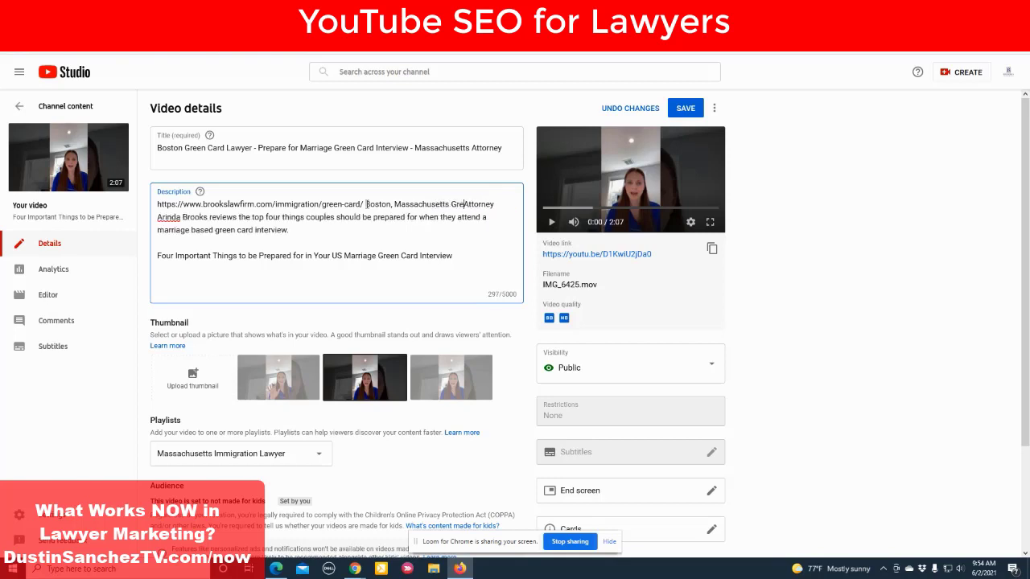
pyautogui.write('en')
pyautogui.moveTo(158, 255); pyautogui.dragTo(256, 255)
pyautogui.click(412, 249)
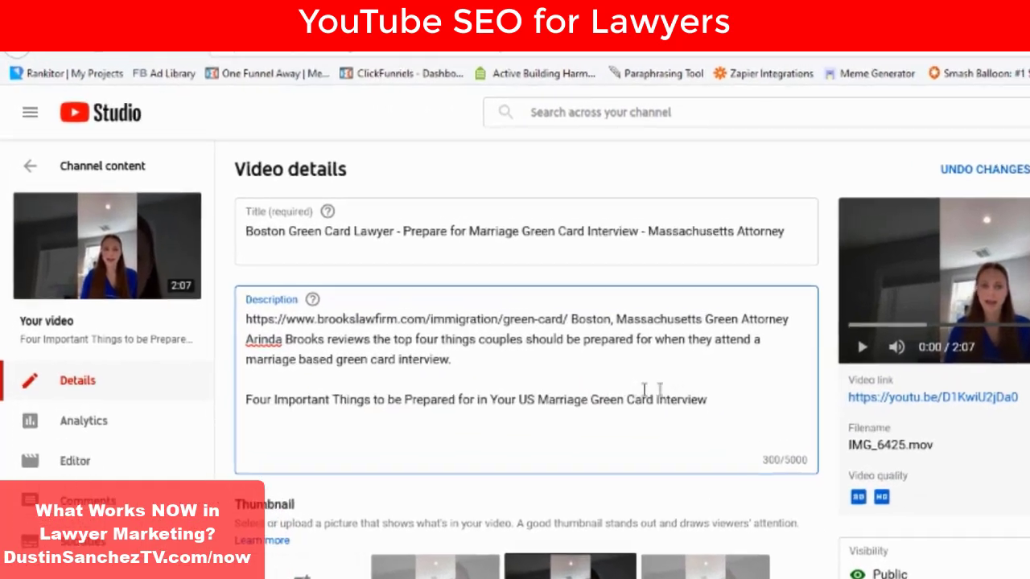
# Cut the 'Four Important Things' line and paste it over 'top four things…interview', adding a period
pyautogui.tripleClick(711, 399)
pyautogui.rightClick(697, 404)
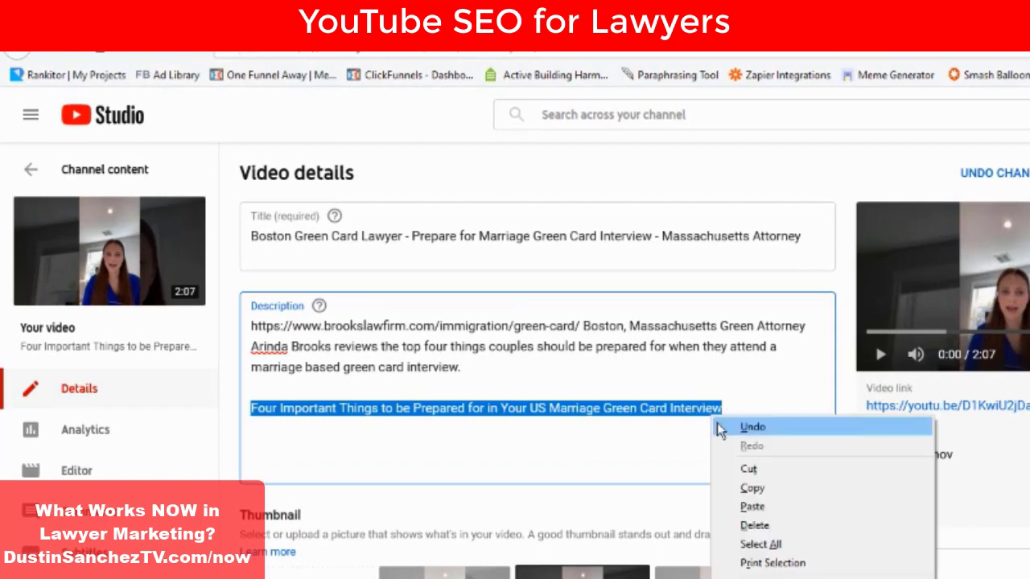
pyautogui.click(753, 470)
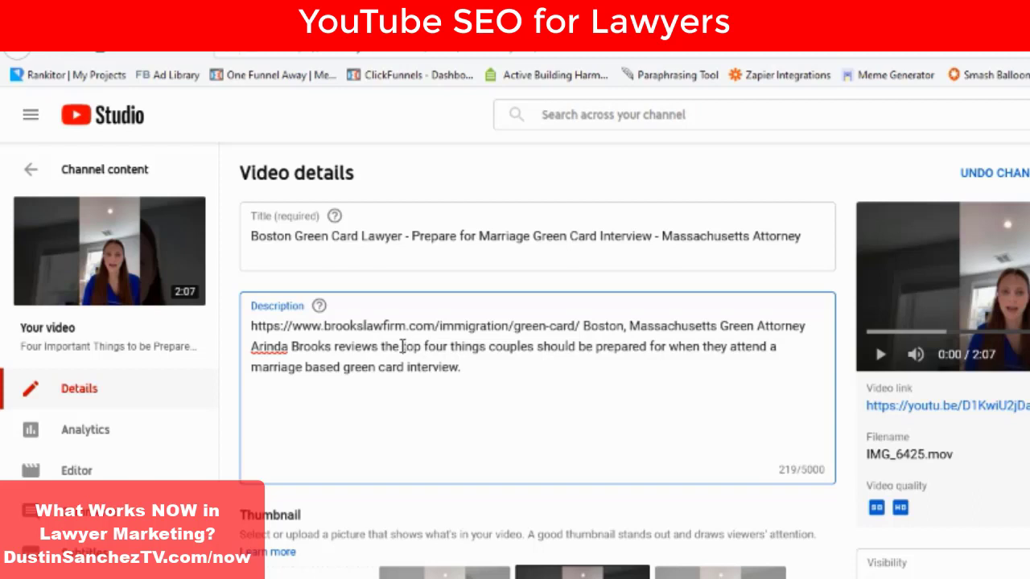
pyautogui.moveTo(402, 347); pyautogui.dragTo(496, 362)
pyautogui.rightClick(504, 351)
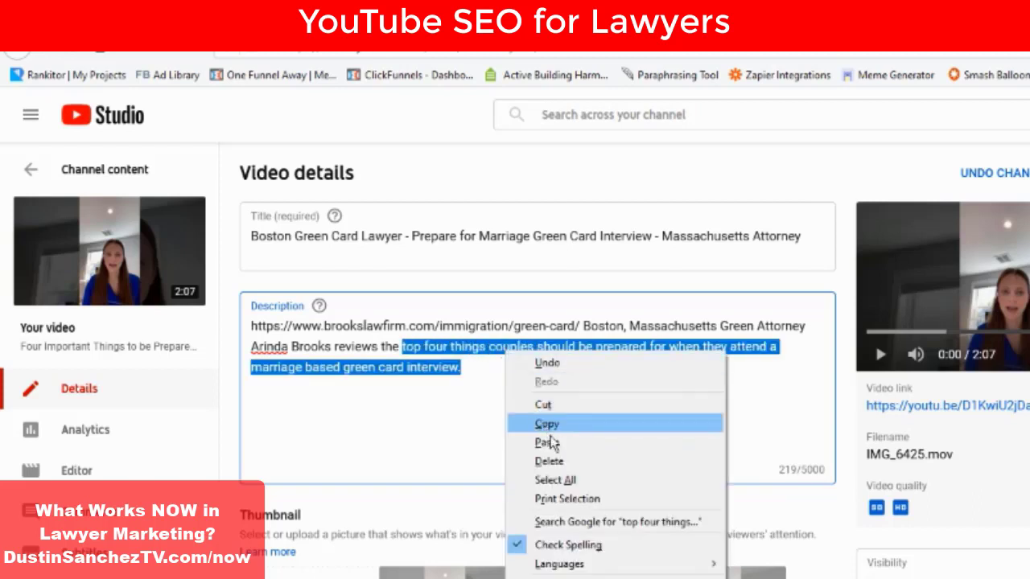
pyautogui.click(546, 443)
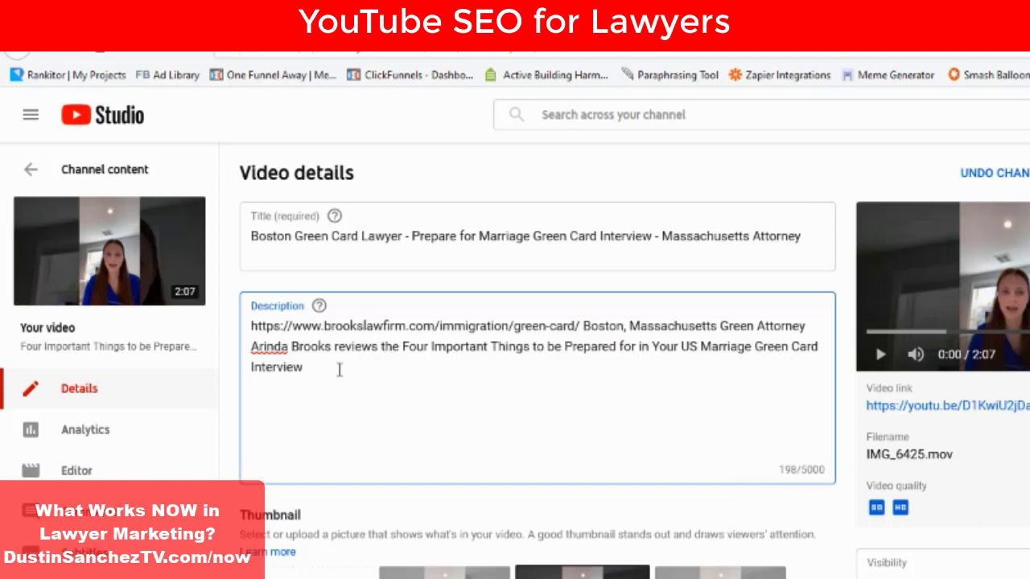
pyautogui.write('.')
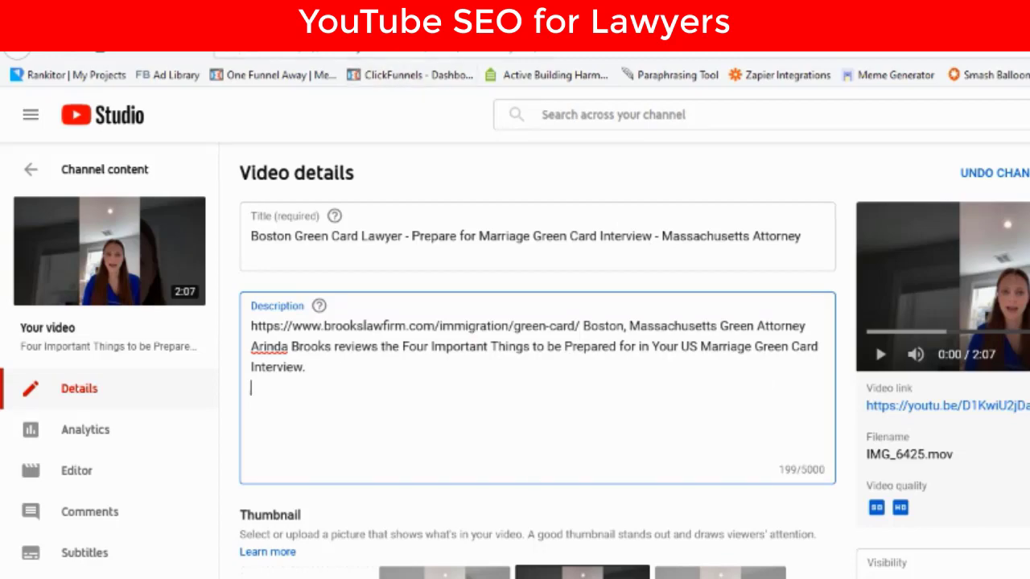
pyautogui.hotkey('ctrl', 'Tab')
# Copy the 'What Is a Green Card?' heading and paragraph from the Brooks Law page, then return to Studio
pyautogui.scroll(-4, 424, 375)
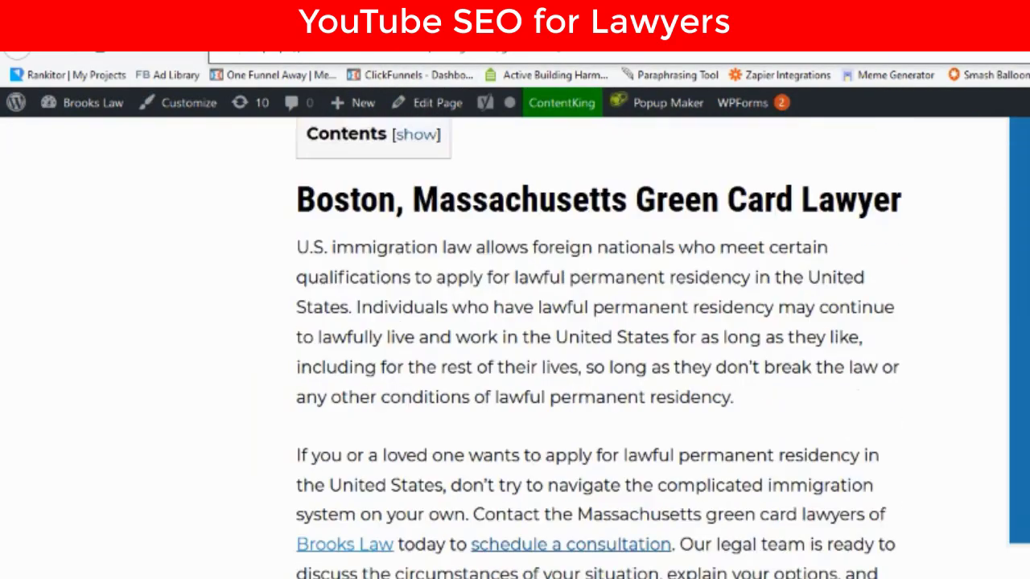
pyautogui.scroll(-3, 329, 421)
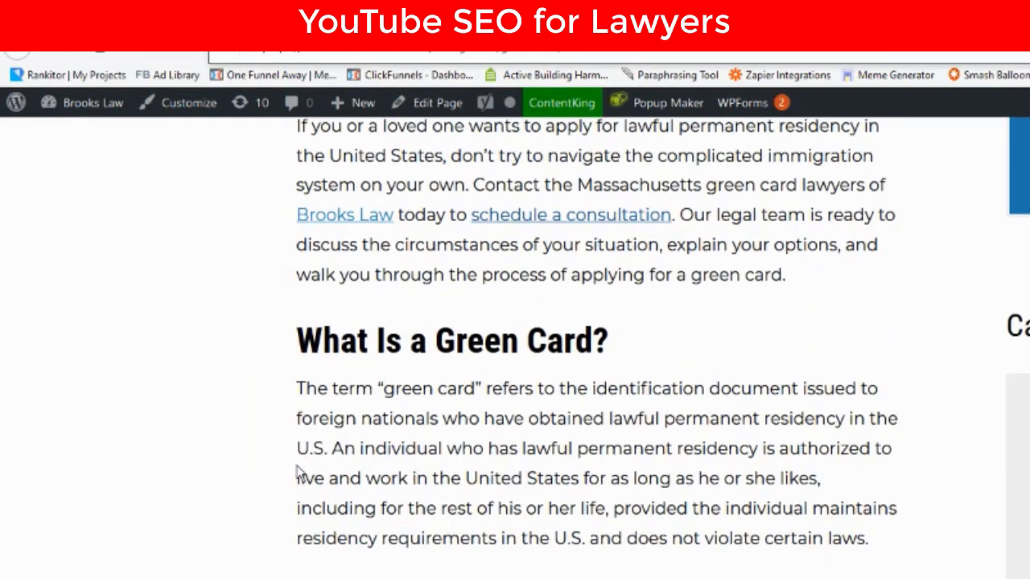
pyautogui.moveTo(298, 334); pyautogui.dragTo(891, 554)
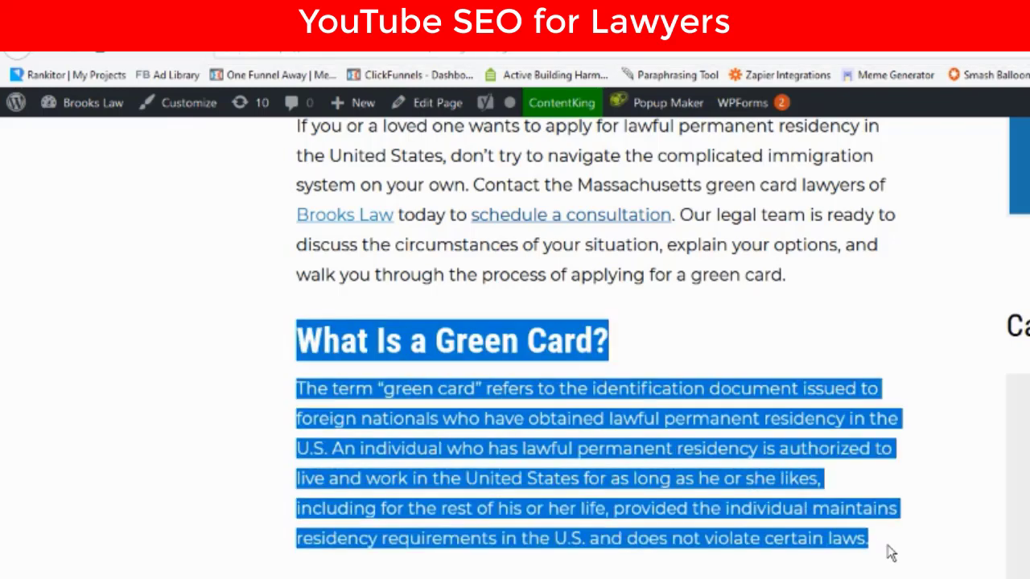
pyautogui.rightClick(845, 546)
pyautogui.click(856, 554)
pyautogui.hotkey('ctrl', 'Tab')
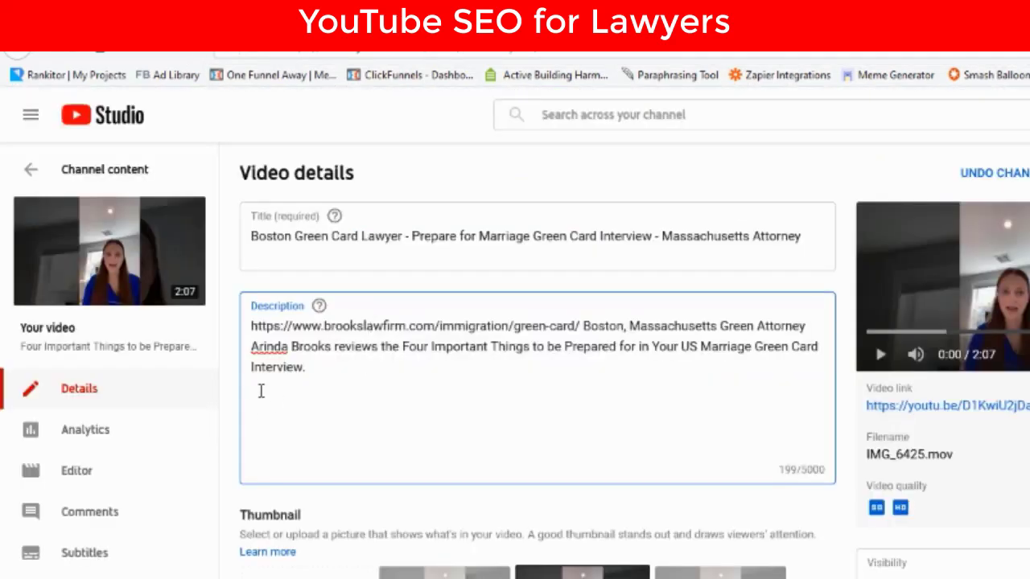
# Paste the 'What Is a Green Card?' heading and paragraph onto the description's last line
pyautogui.hotkey('ctrl', 'v')
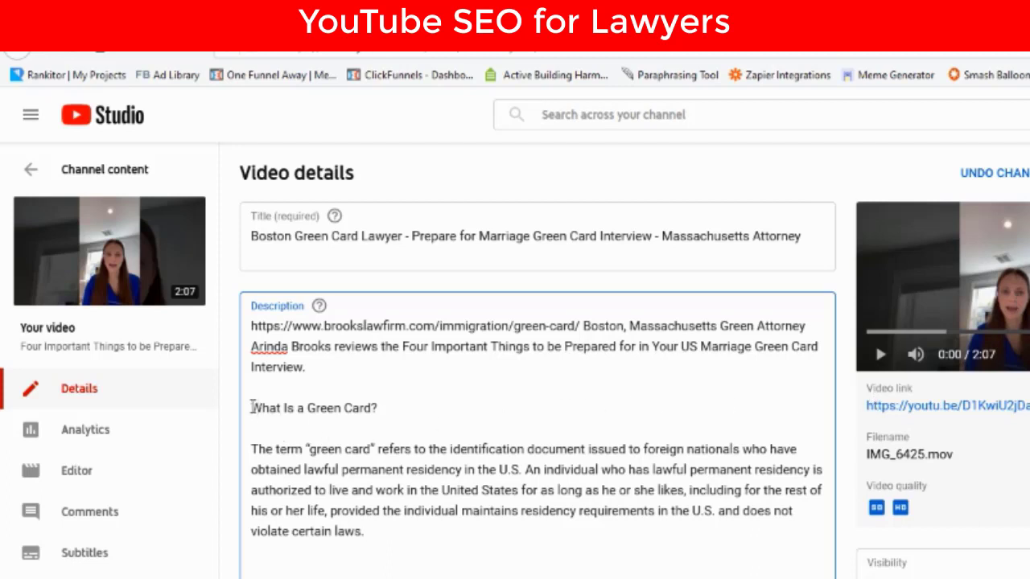
pyautogui.moveTo(251, 408); pyautogui.dragTo(425, 534)
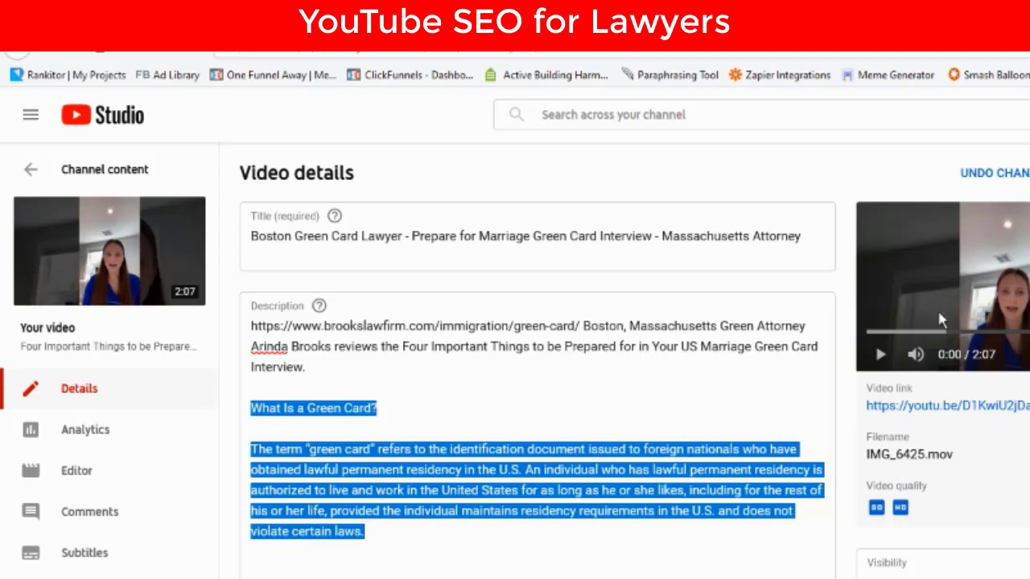
pyautogui.click(441, 440)
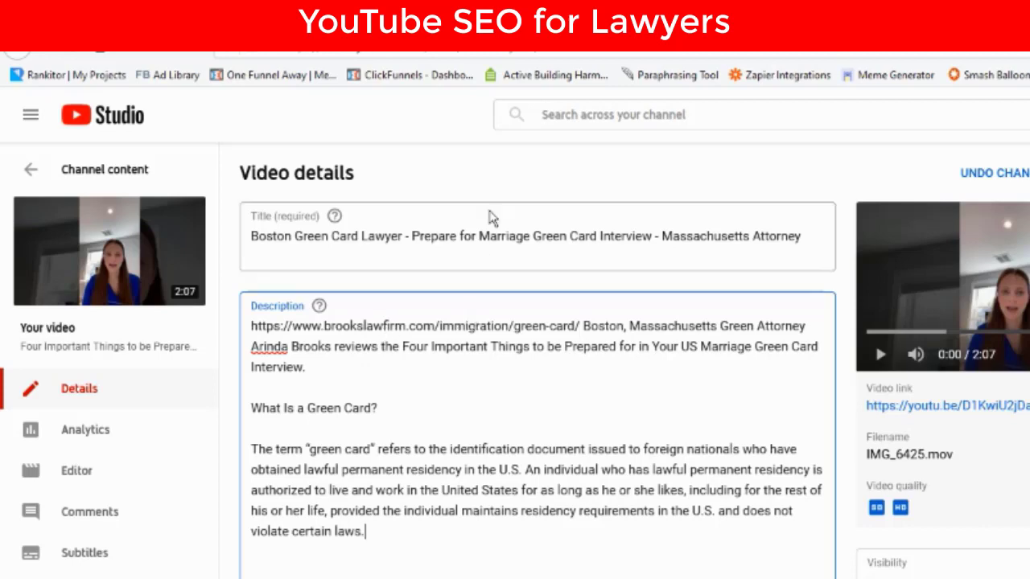
pyautogui.click(487, 55)
pyautogui.scroll(-2, 285, 462)
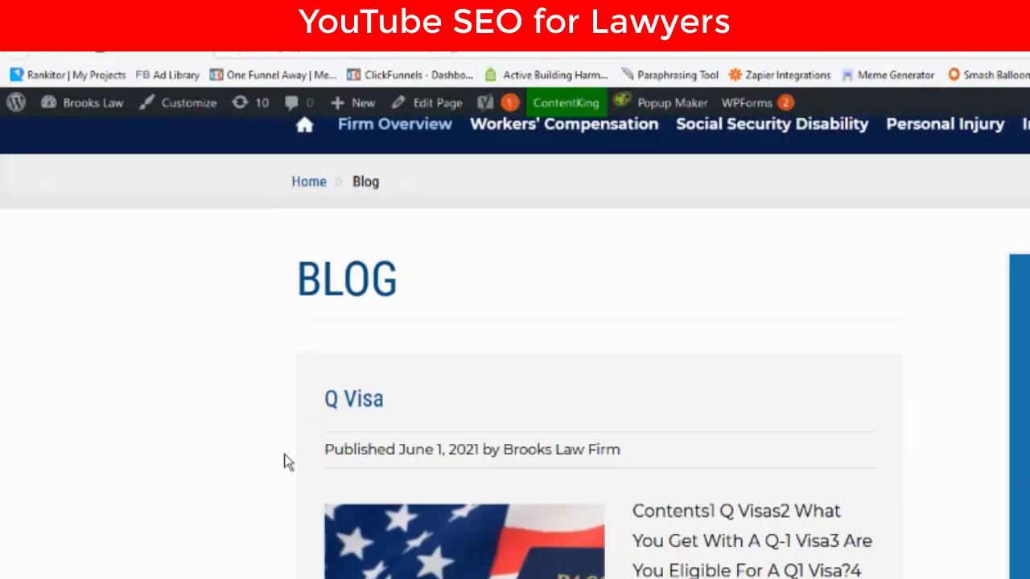
pyautogui.scroll(-12, 218, 448)
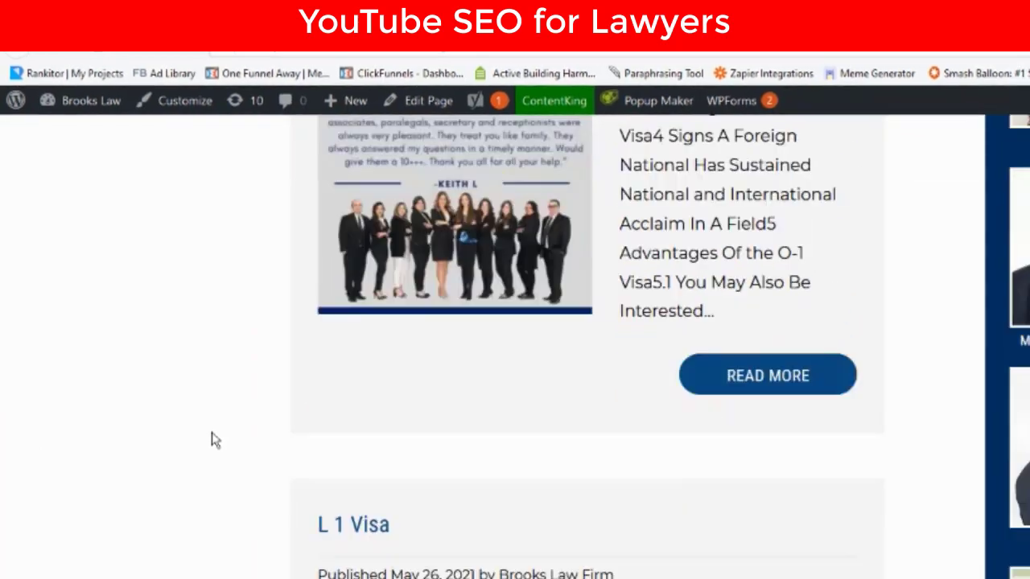
pyautogui.scroll(-10, 212, 439)
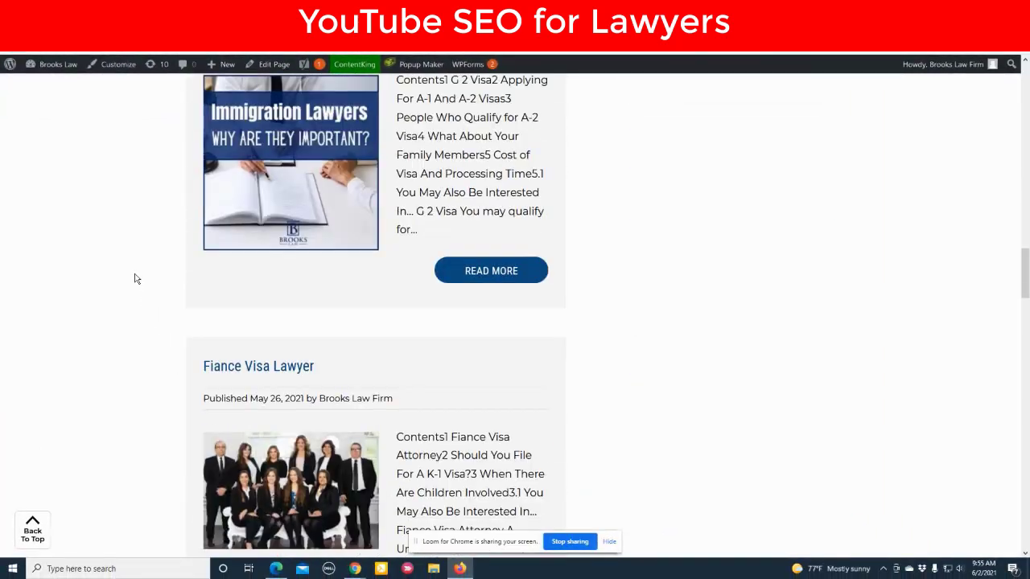
pyautogui.scroll(-5, 137, 280)
pyautogui.scroll(-2, 137, 279)
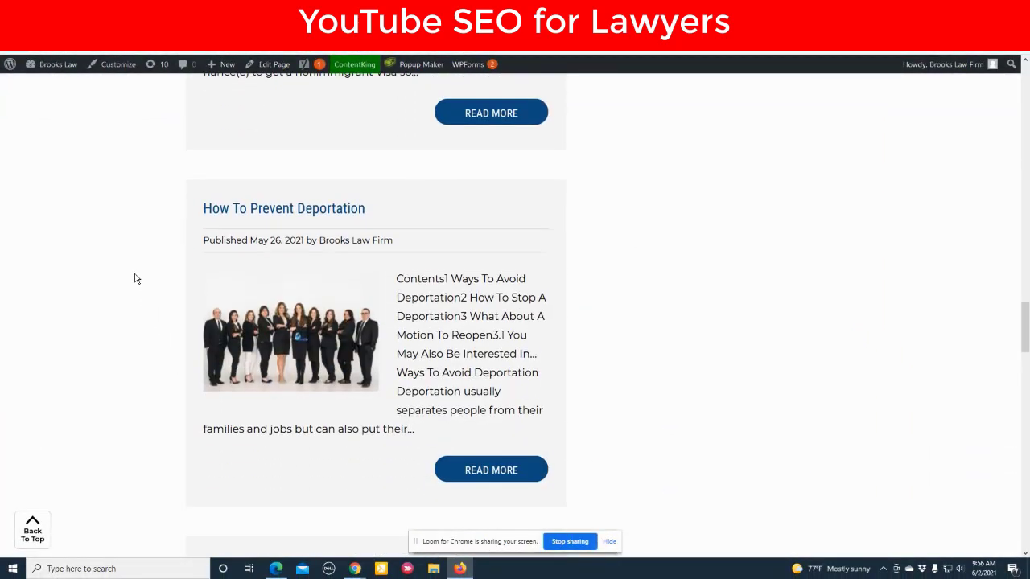
pyautogui.scroll(-10, 136, 279)
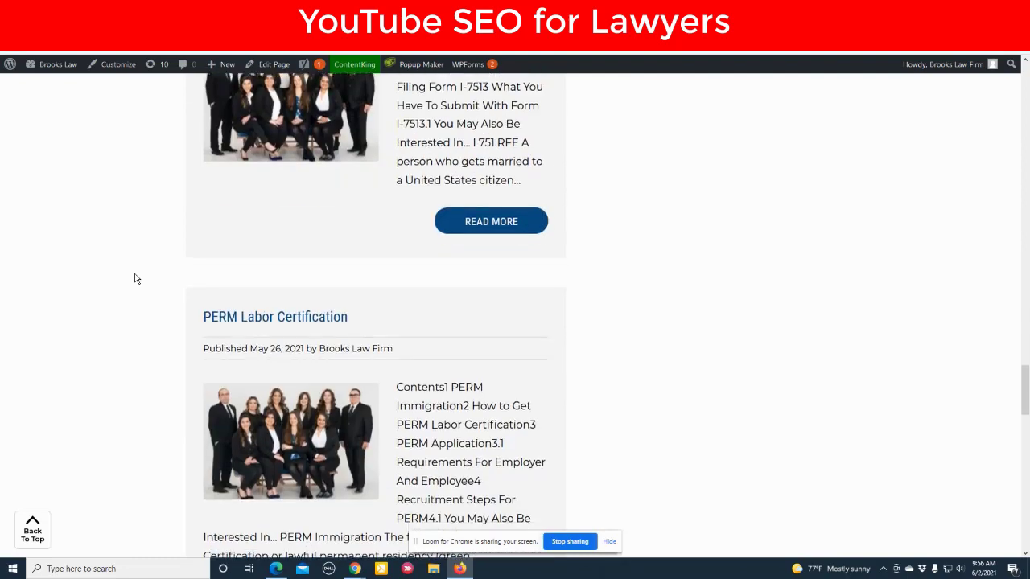
pyautogui.scroll(-6, 137, 279)
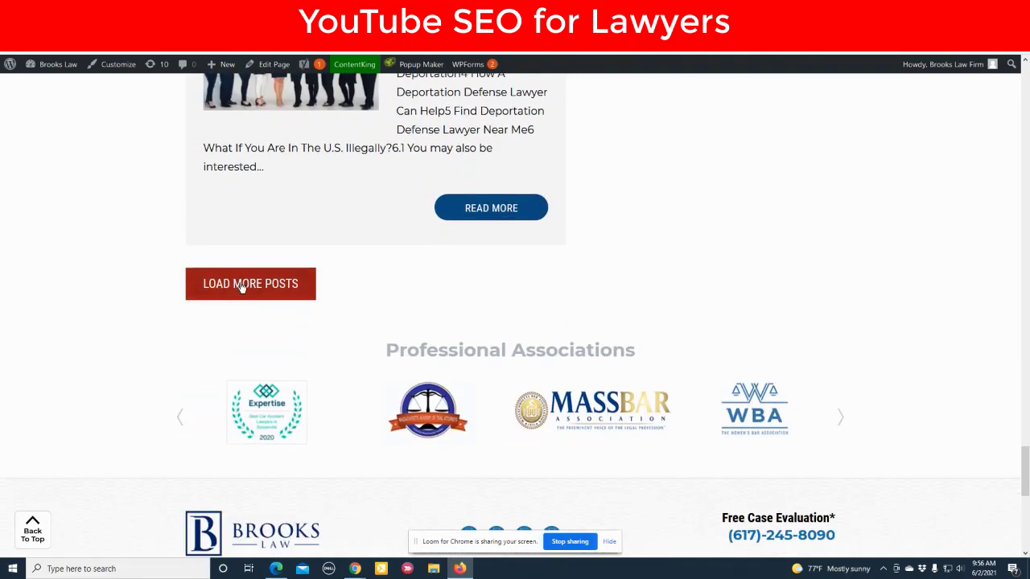
pyautogui.click(240, 286)
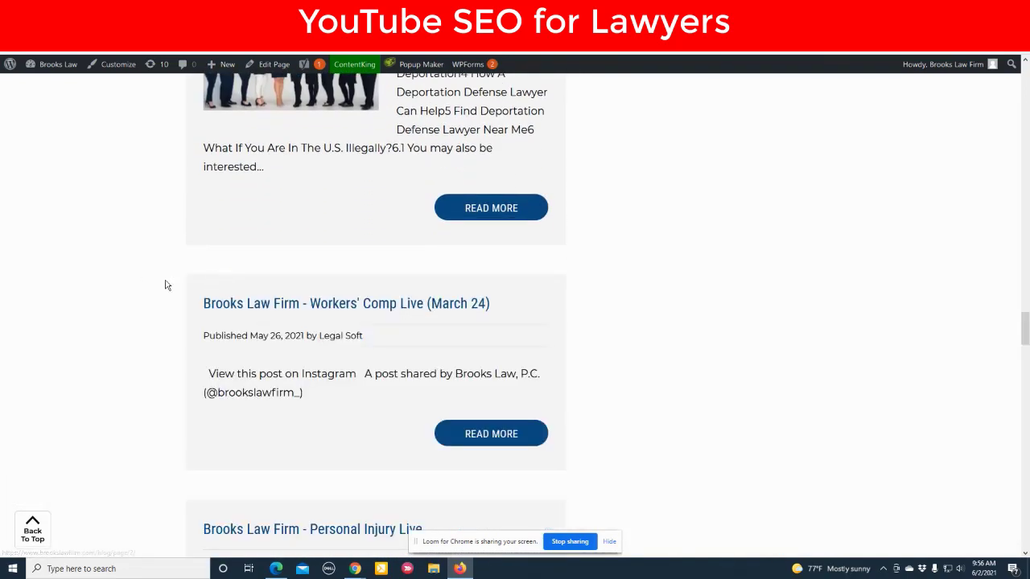
pyautogui.scroll(-6, 160, 288)
pyautogui.scroll(-12, 160, 288)
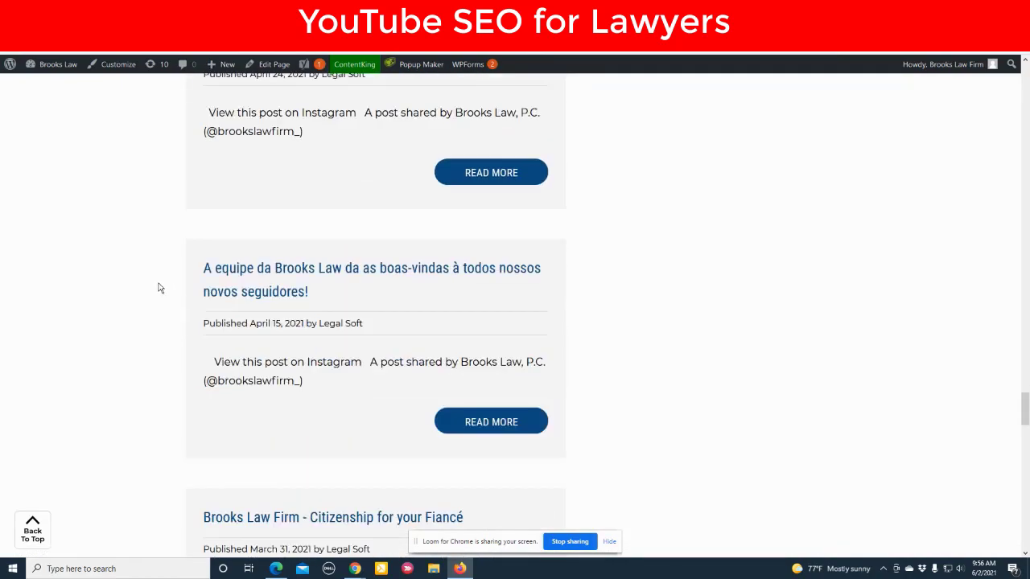
pyautogui.scroll(-12, 159, 288)
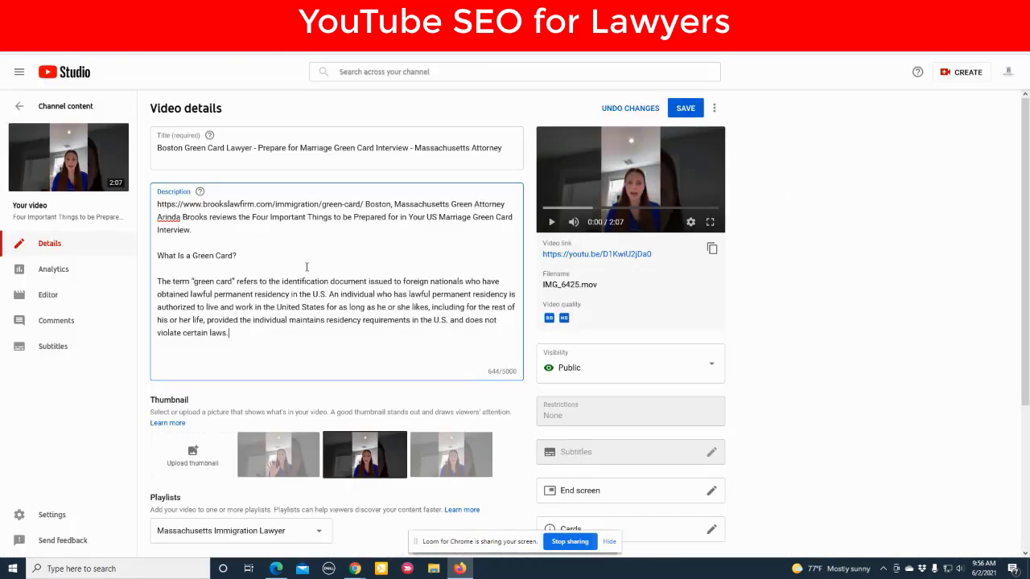
pyautogui.scroll(-1, 306, 267)
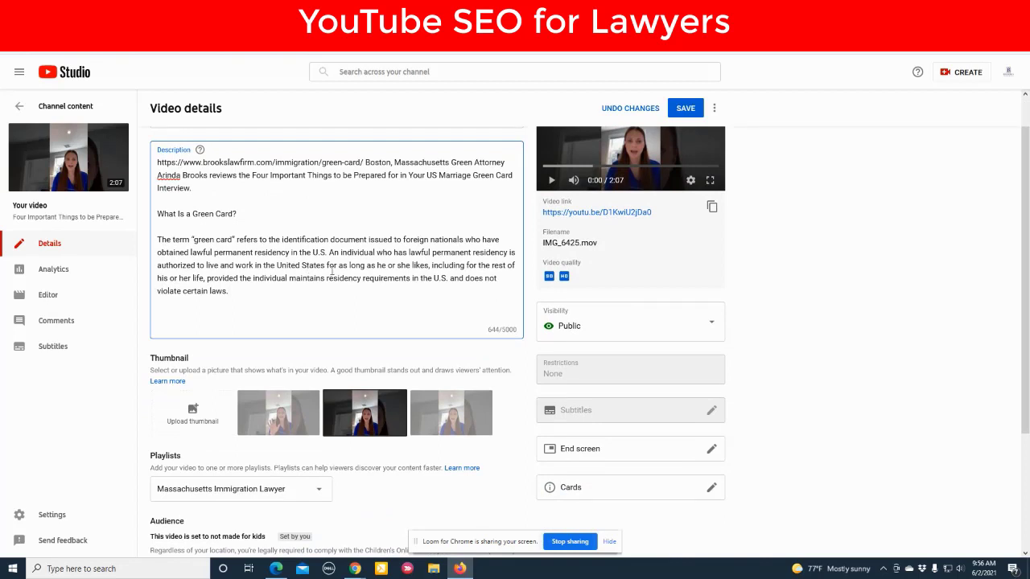
pyautogui.scroll(1, 390, 274)
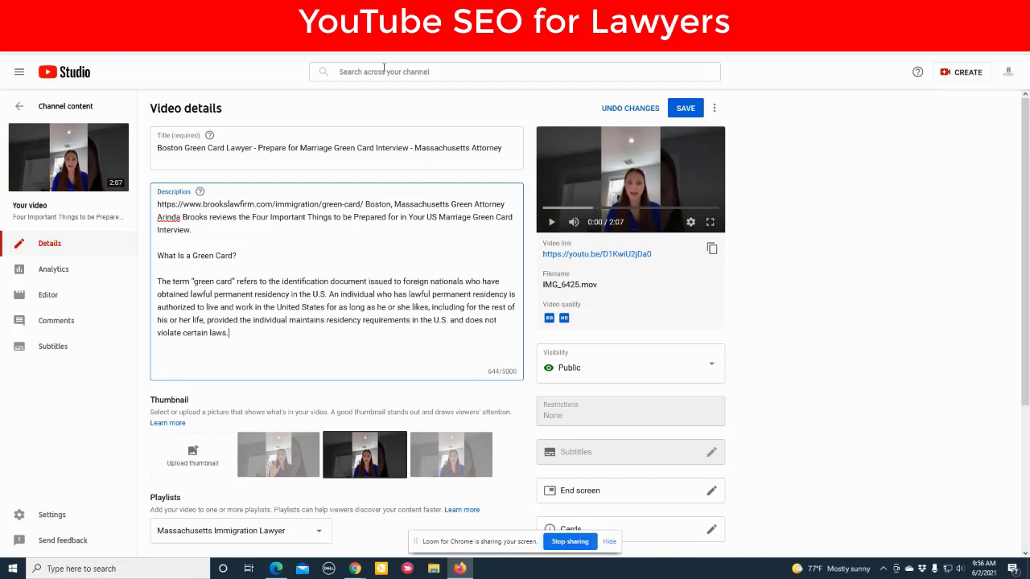
# Open YouTube in a new browser tab
pyautogui.hotkey('ctrl', 't')
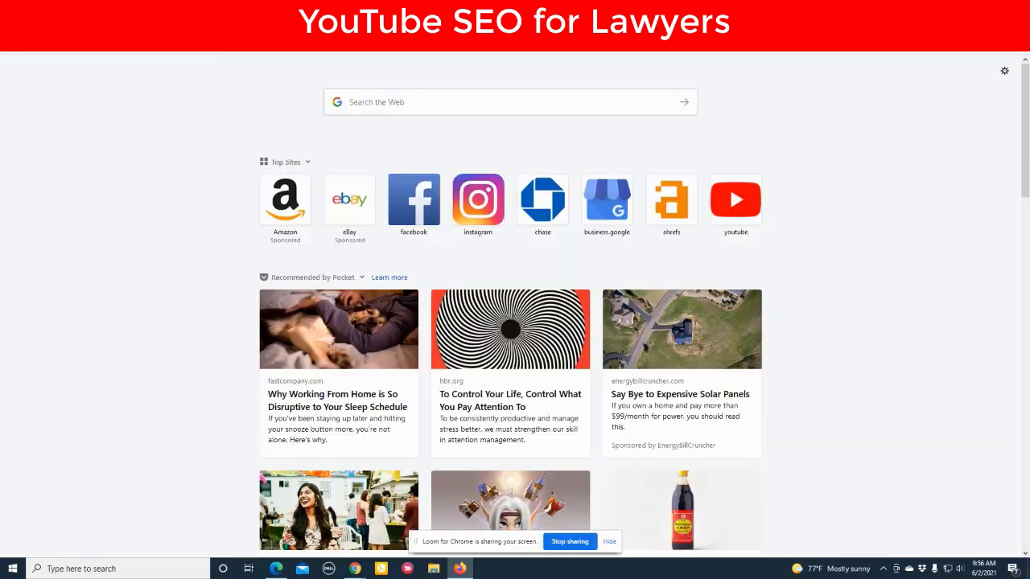
pyautogui.write('youtube')
pyautogui.press('Return')
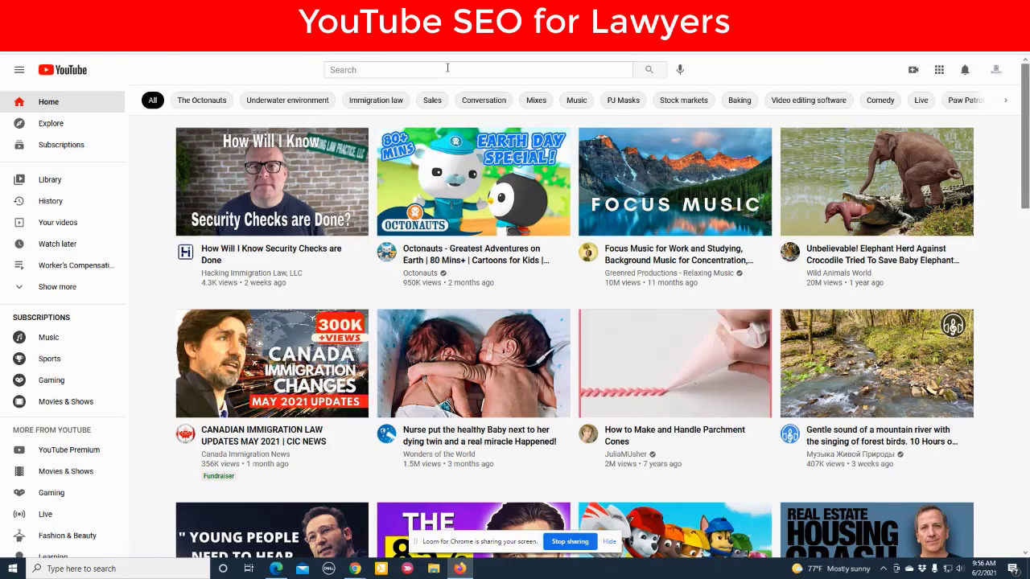
# Search YouTube for 'how to sell seo' and look over the results
pyautogui.click(448, 69)
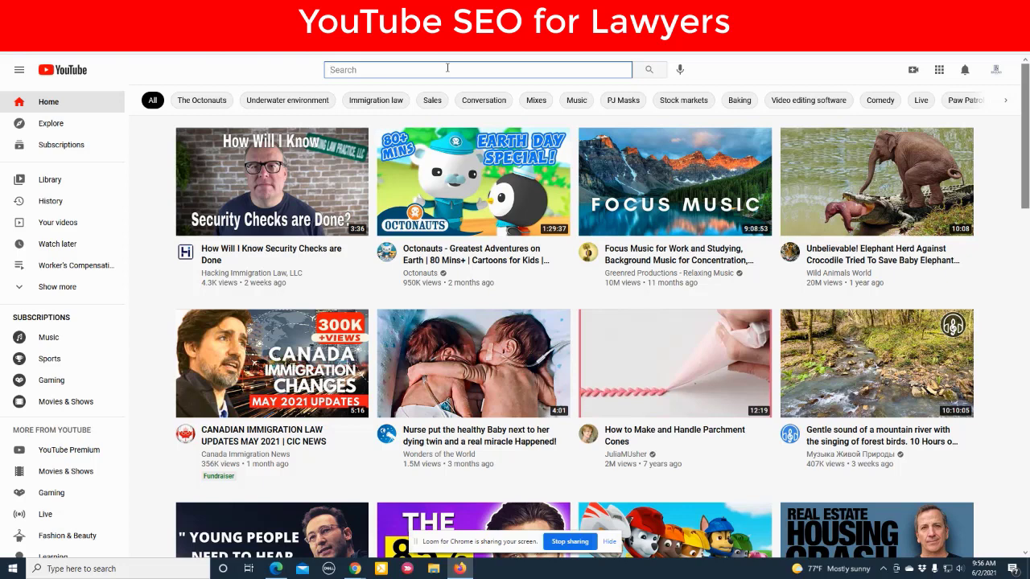
pyautogui.write('how to sell se')
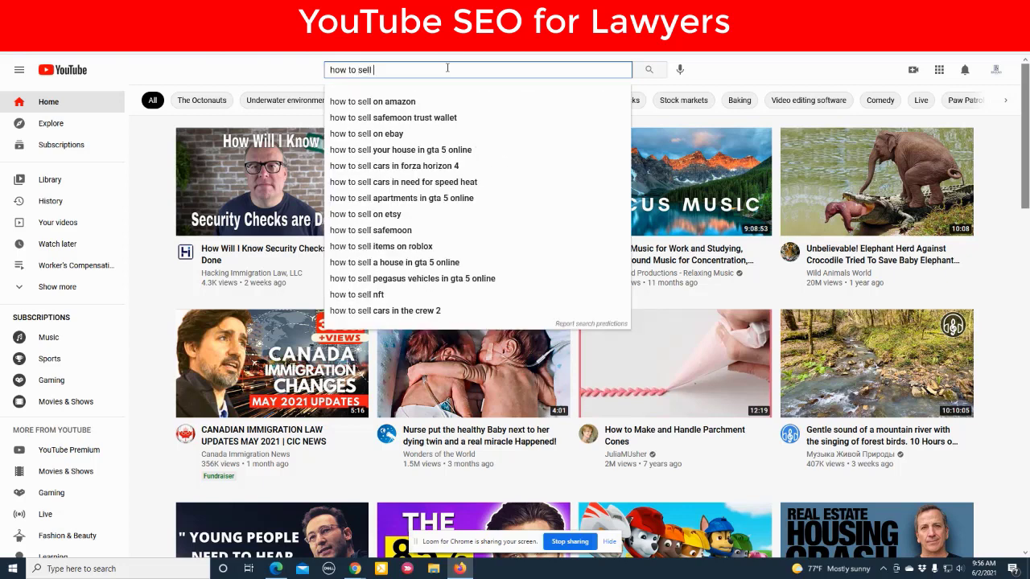
pyautogui.write('o')
pyautogui.press('Return')
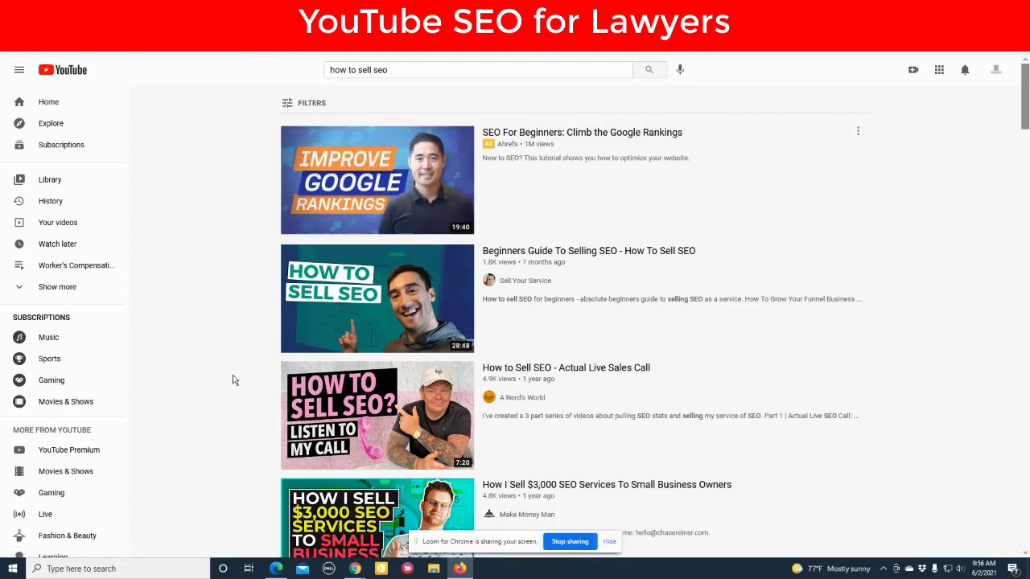
pyautogui.scroll(-3, 217, 398)
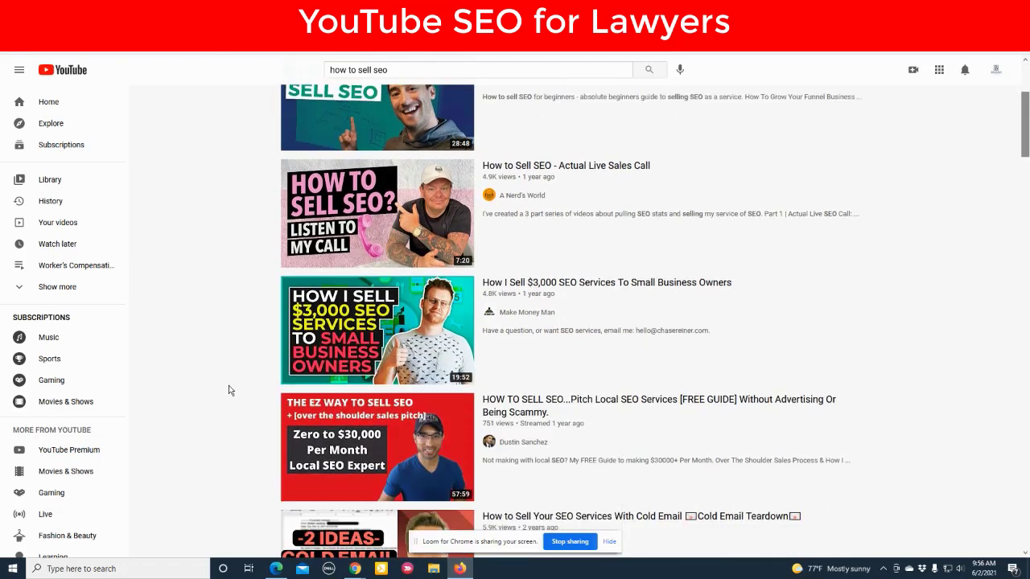
pyautogui.scroll(3, 228, 386)
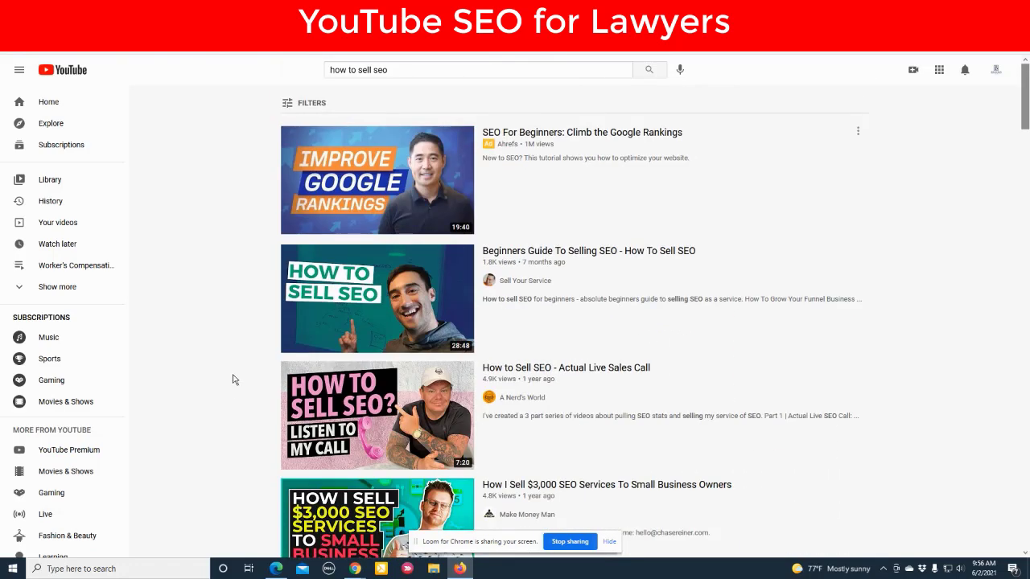
pyautogui.moveTo(368, 293)
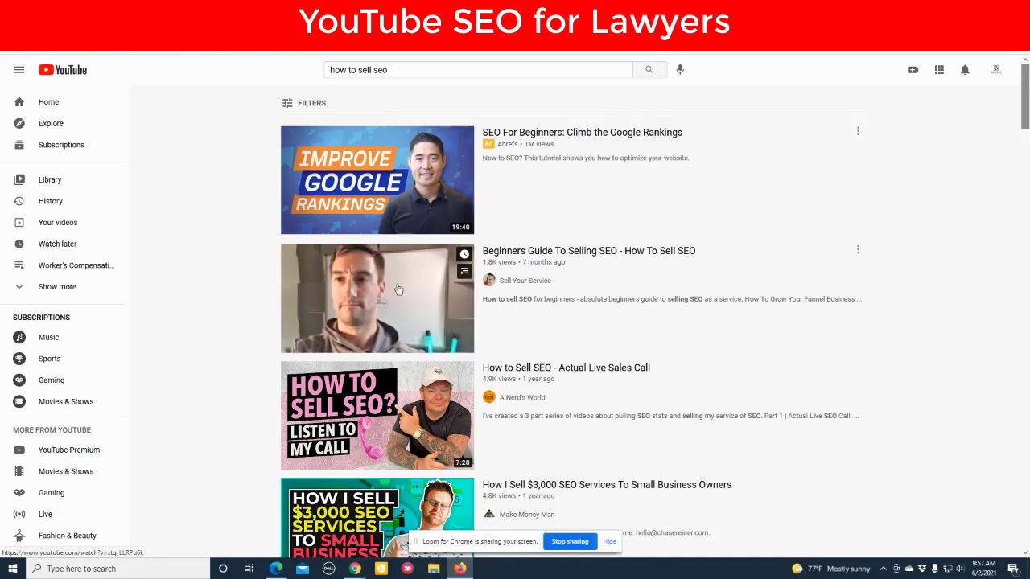
# Play the Beginners Guide To Selling SEO search result and pause it right at the start
pyautogui.click(360, 301)
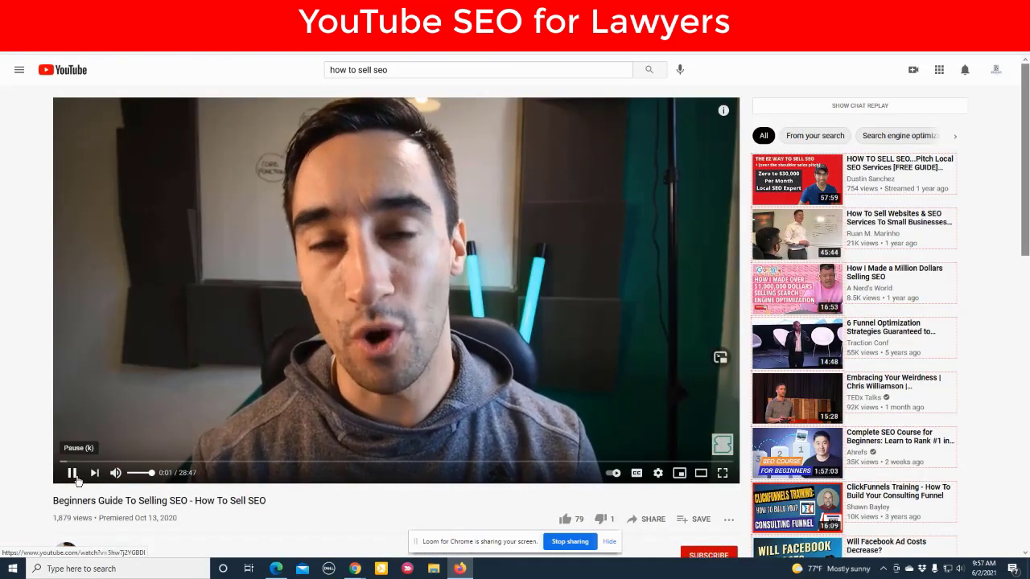
pyautogui.click(72, 472)
pyautogui.moveTo(787, 216)
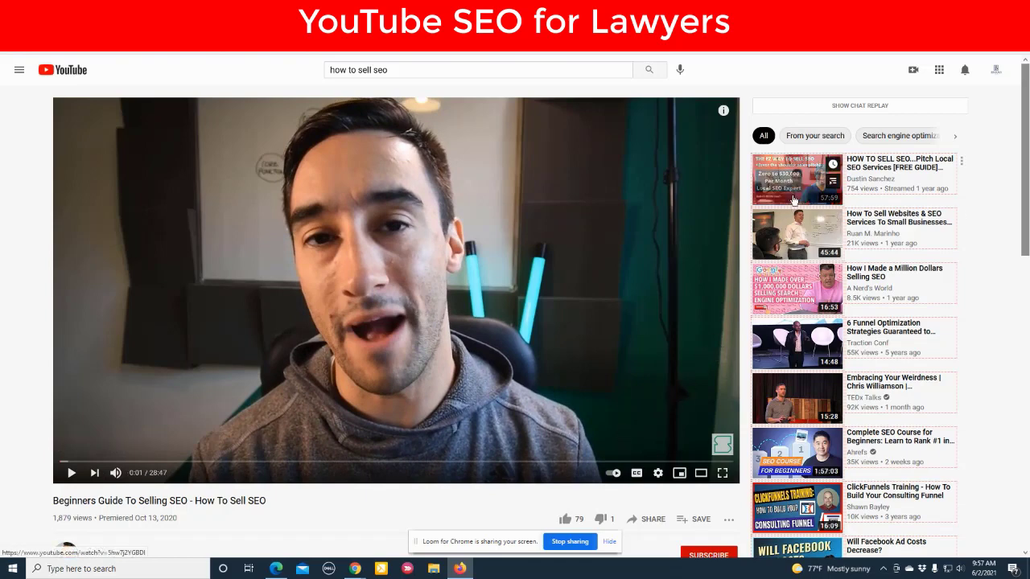
pyautogui.moveTo(792, 185)
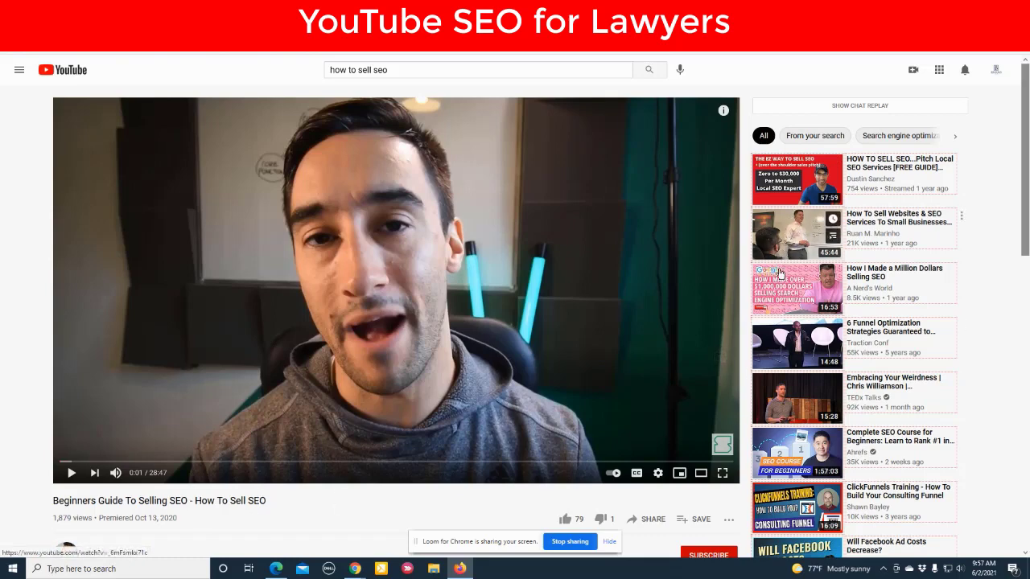
pyautogui.moveTo(780, 513)
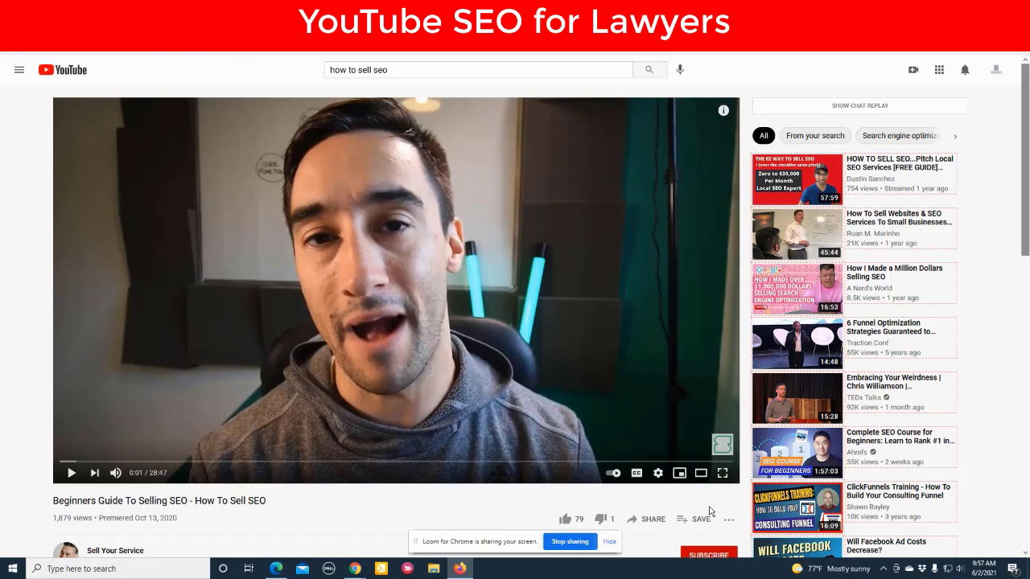
pyautogui.moveTo(795, 193)
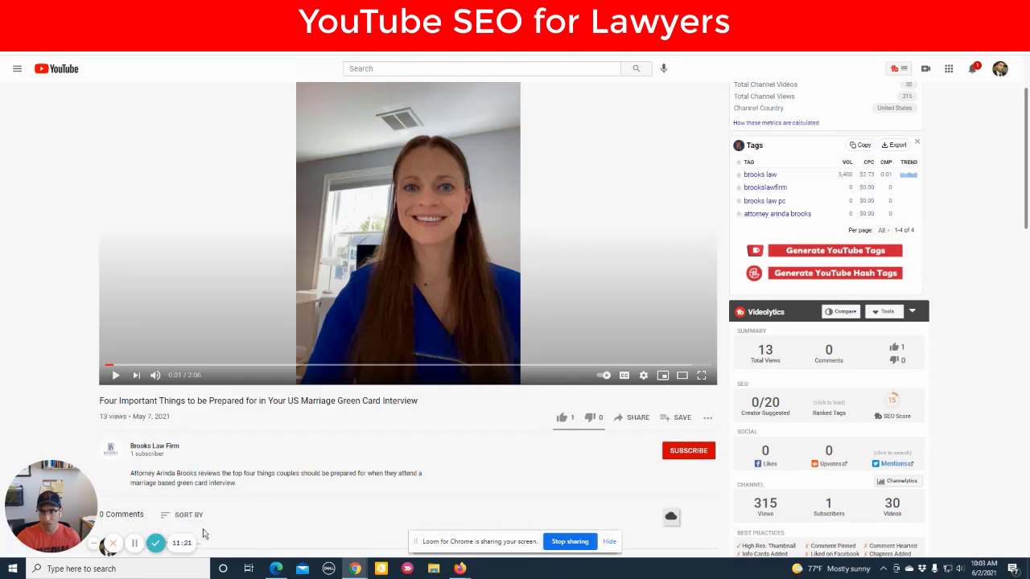
# Switch to the Firefox window showing the Canva Marriage Green Card Interviews thumbnail
pyautogui.moveTo(460, 569)
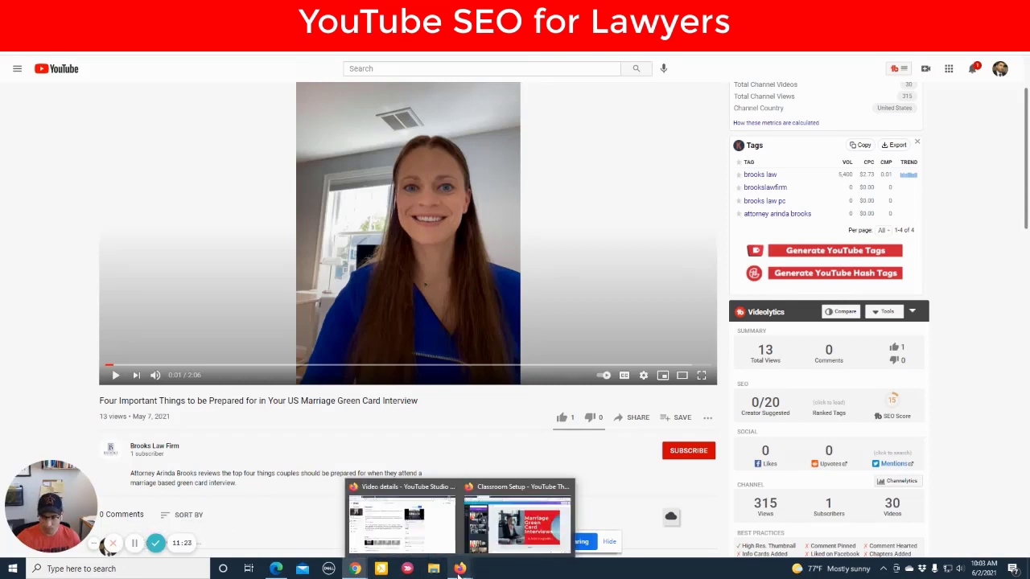
pyautogui.click(509, 497)
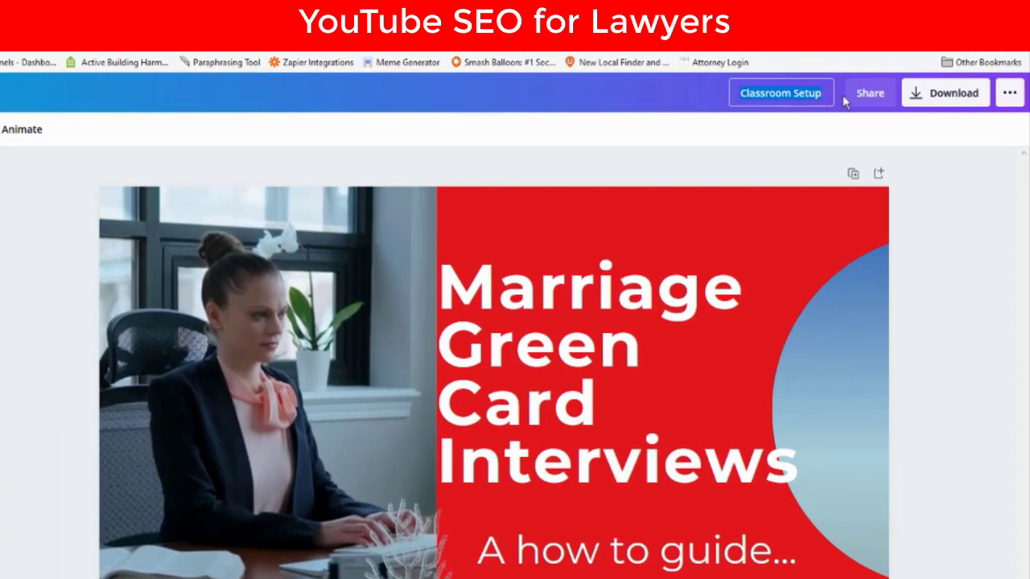
# Retitle the Canva design from Classroom Setup to 'Boston Green Card Laywyer Marriage Interview'
pyautogui.write('Boston Green Card Lay')
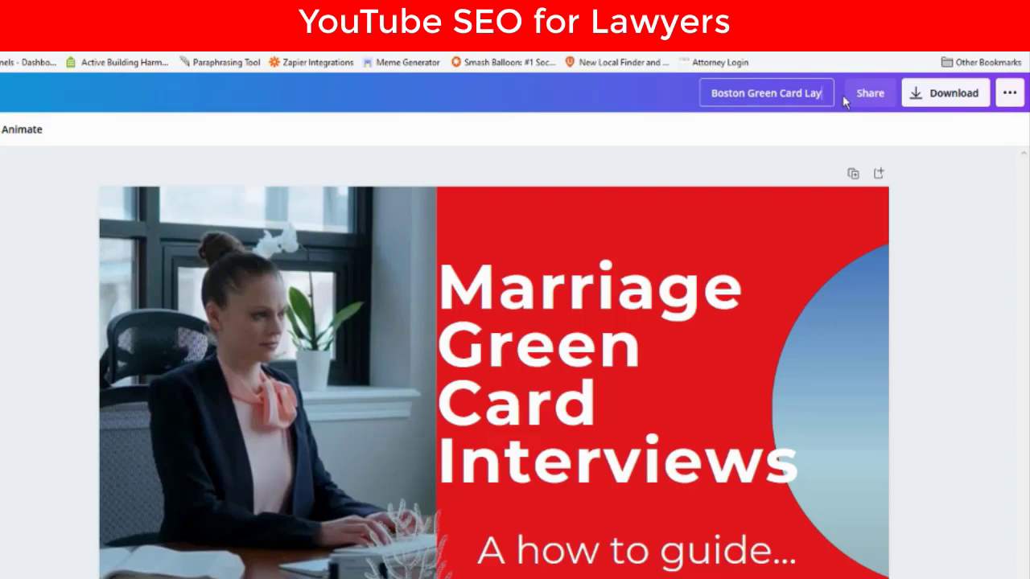
pyautogui.press('BackSpace')
pyautogui.write('wyer Mar')
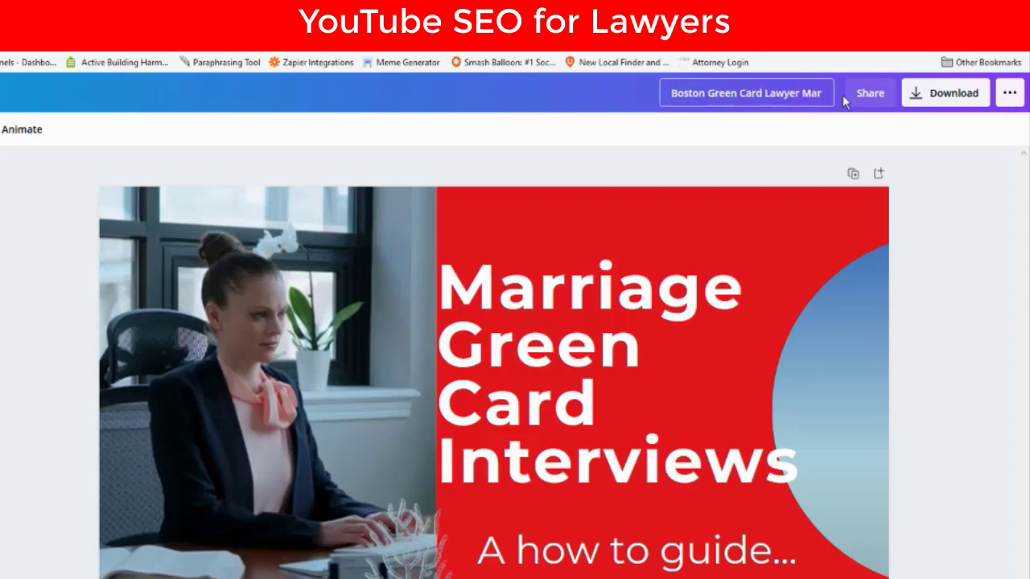
pyautogui.write('ria')
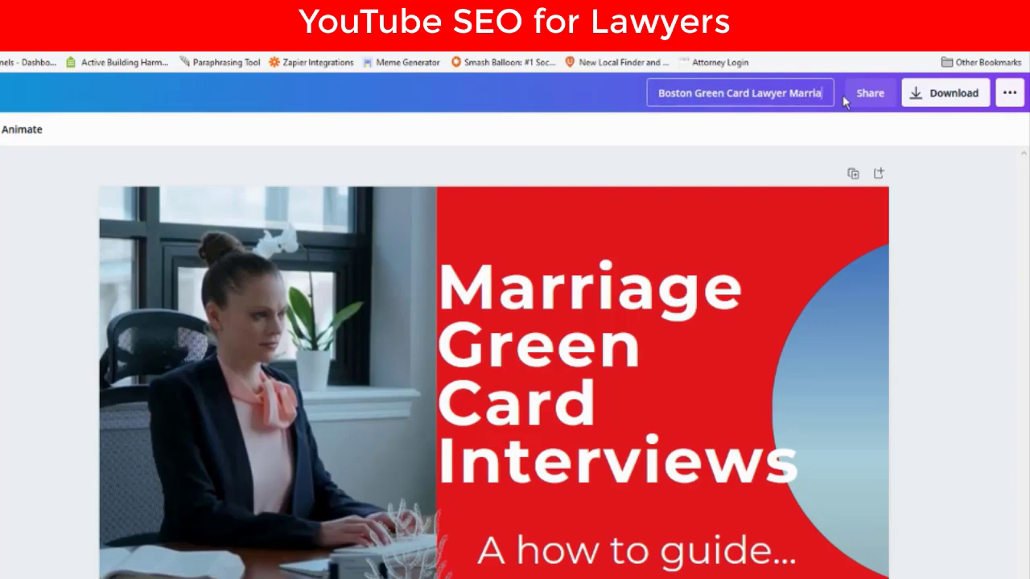
pyautogui.write('ge Interv')
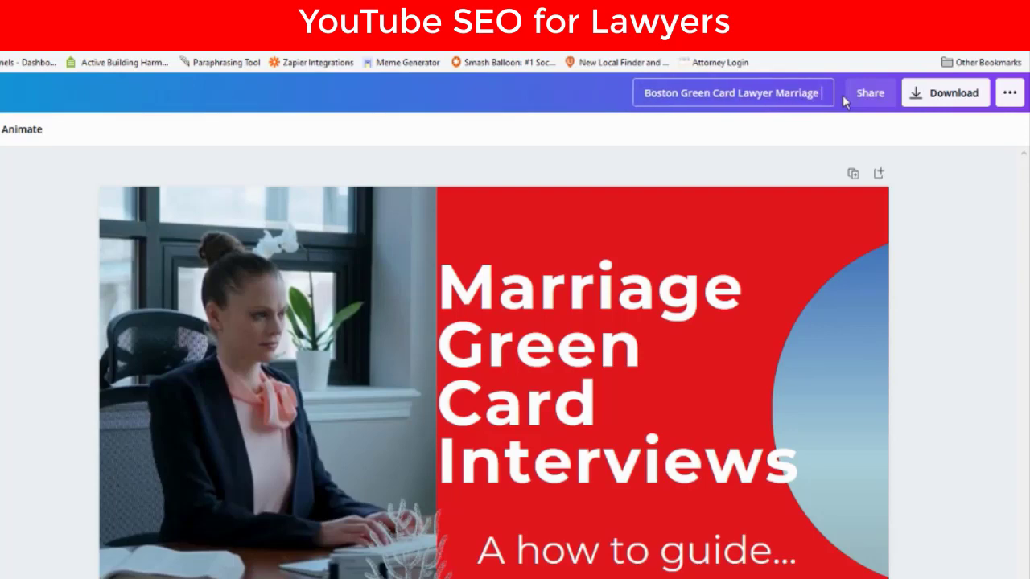
pyautogui.write('iew')
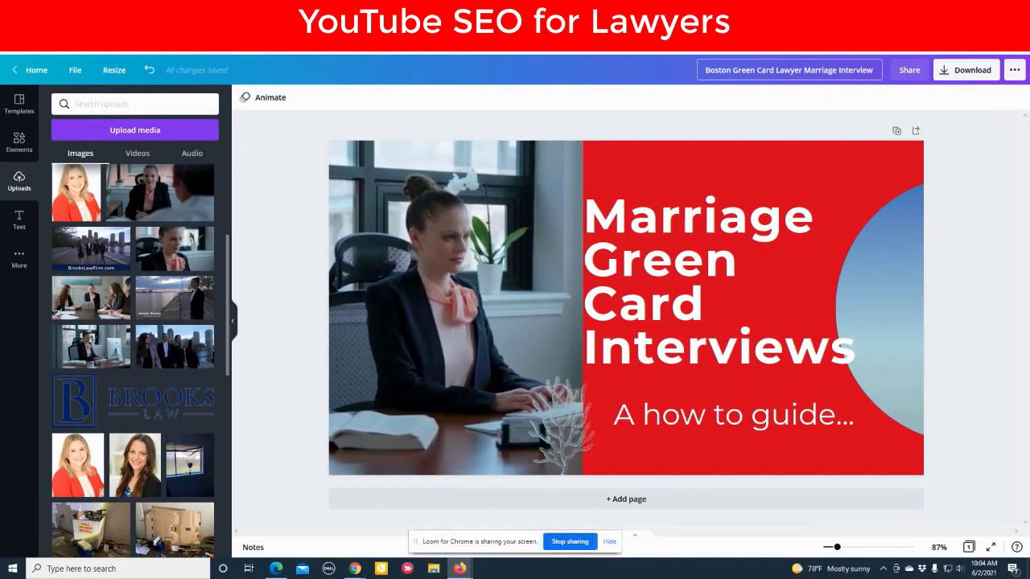
# Return to the YouTube Studio video details and highlight the filename IMG_6425.mov
pyautogui.moveTo(457, 566)
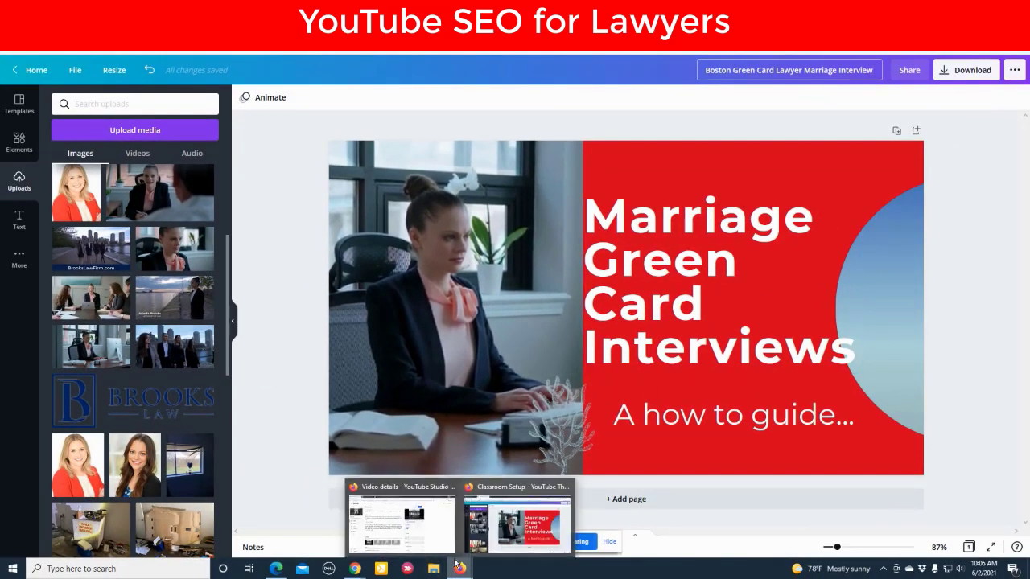
pyautogui.click(408, 503)
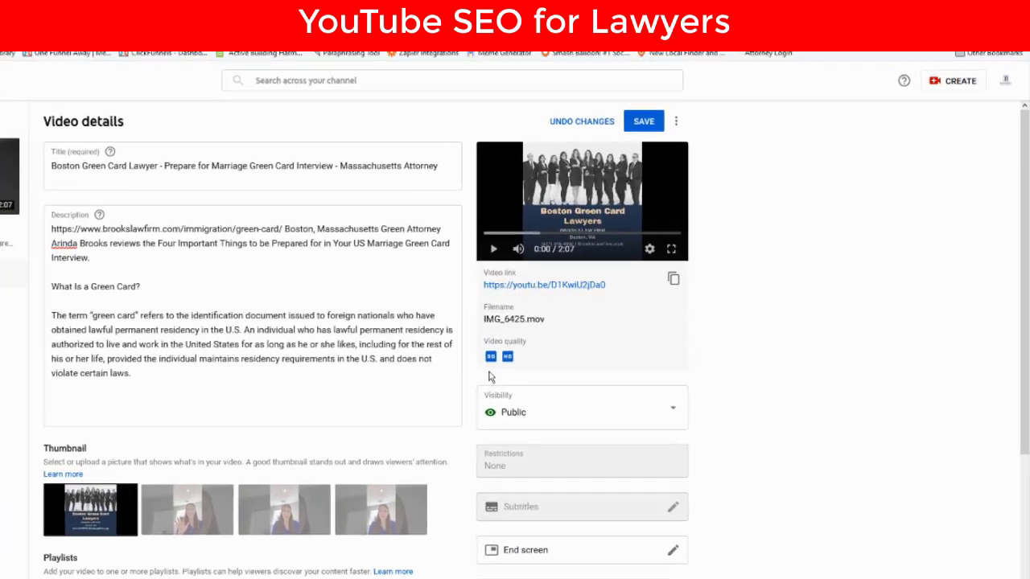
pyautogui.moveTo(484, 318); pyautogui.dragTo(544, 318)
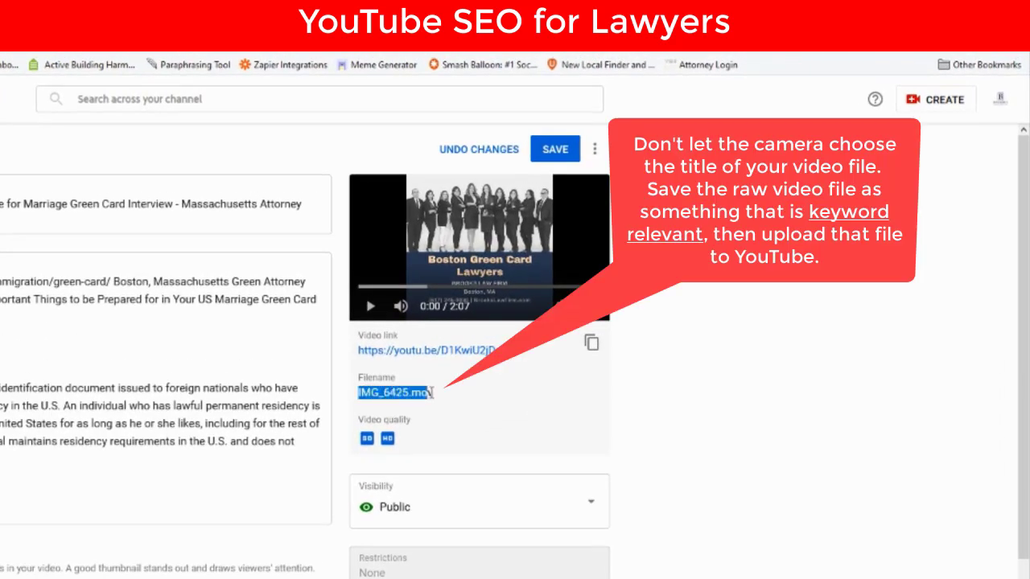
pyautogui.moveTo(433, 391); pyautogui.dragTo(476, 415)
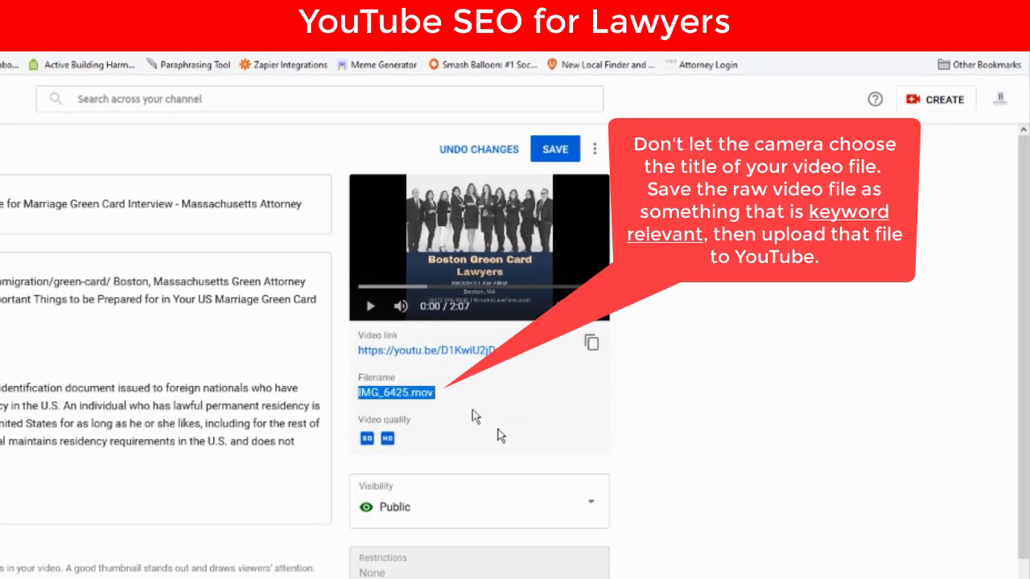
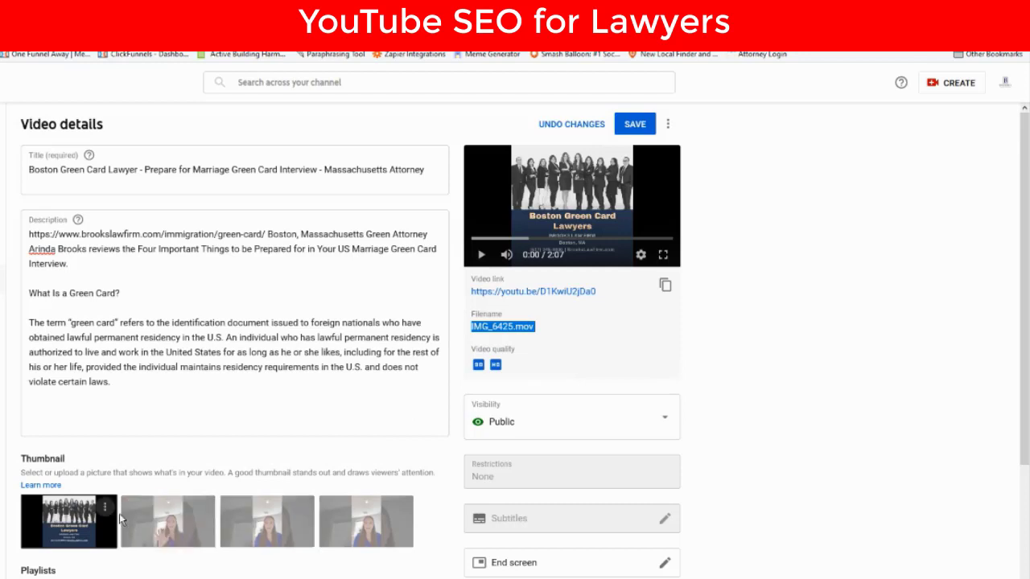
# In Canva, retitle the thumbnail design 'Boston Green Card Lawyer Prepare for Marriage Interview'
pyautogui.moveTo(375, 578)
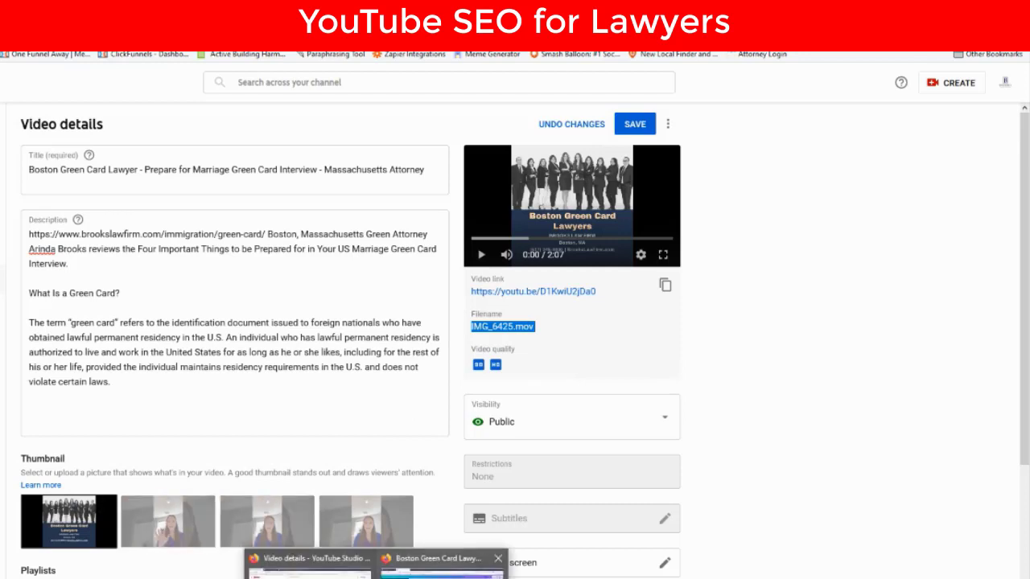
pyautogui.click(443, 567)
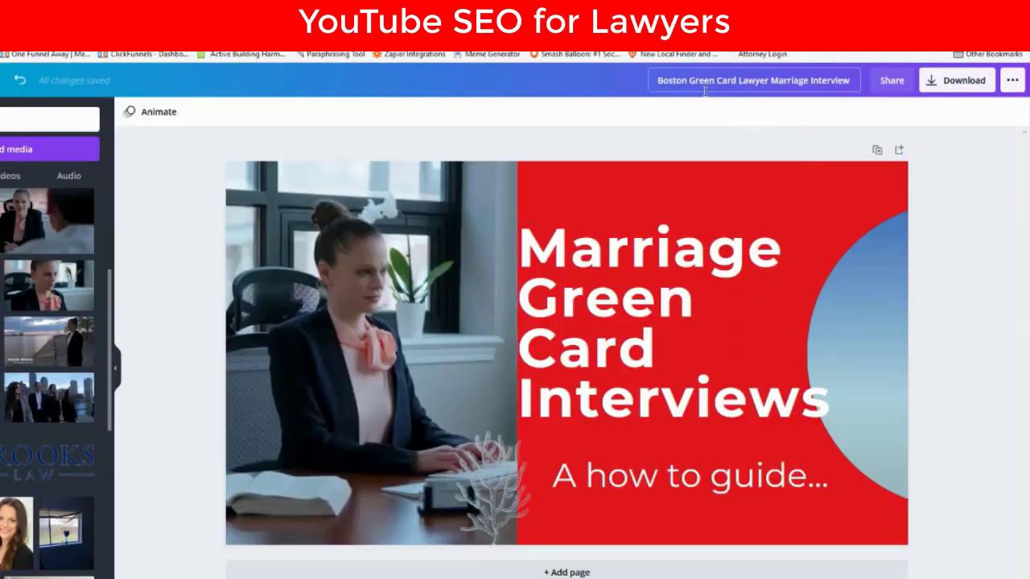
pyautogui.click(769, 81)
pyautogui.write('Prepare for')
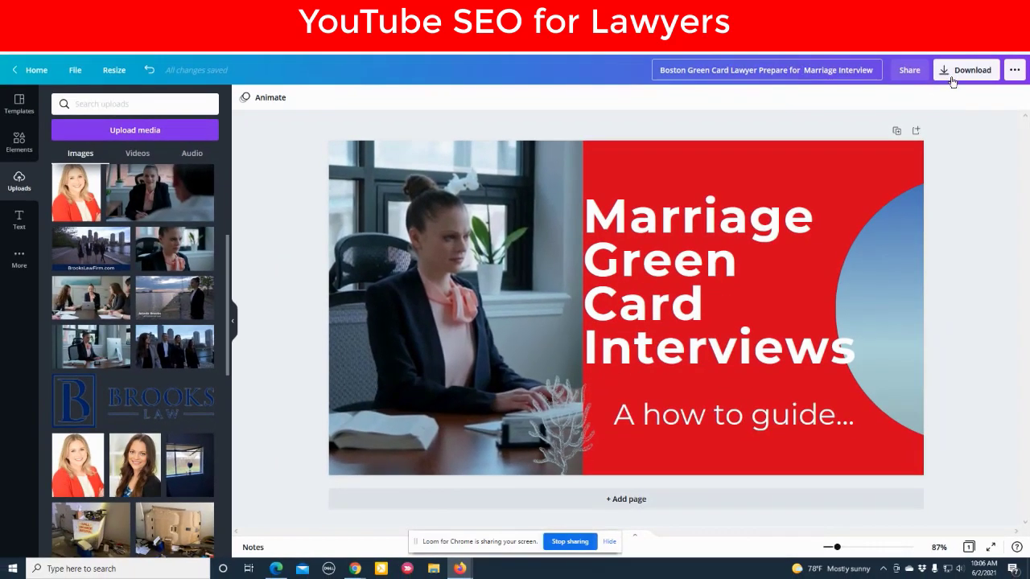
# Download the thumbnail design as a JPG file and save it
pyautogui.click(954, 74)
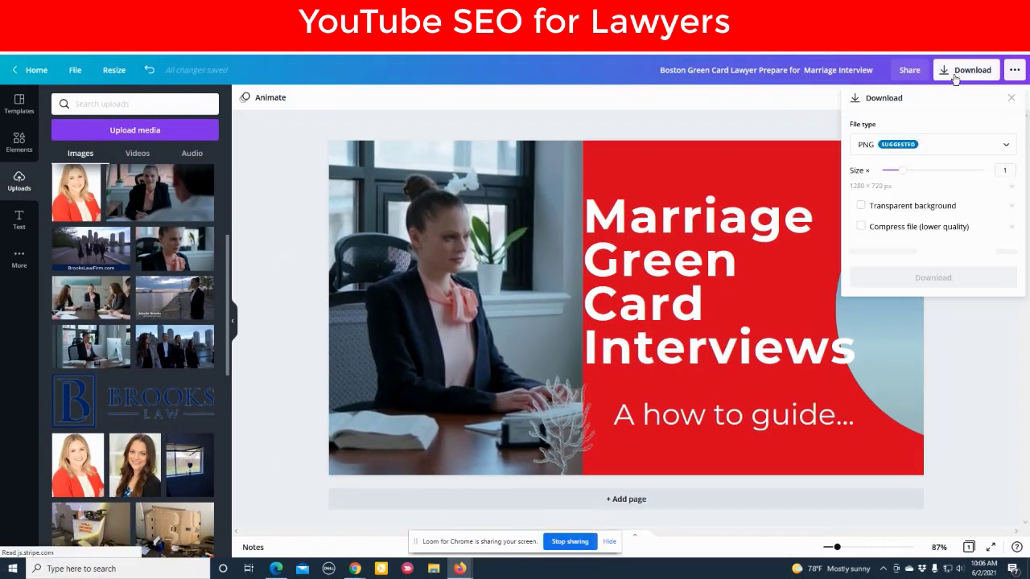
pyautogui.click(932, 153)
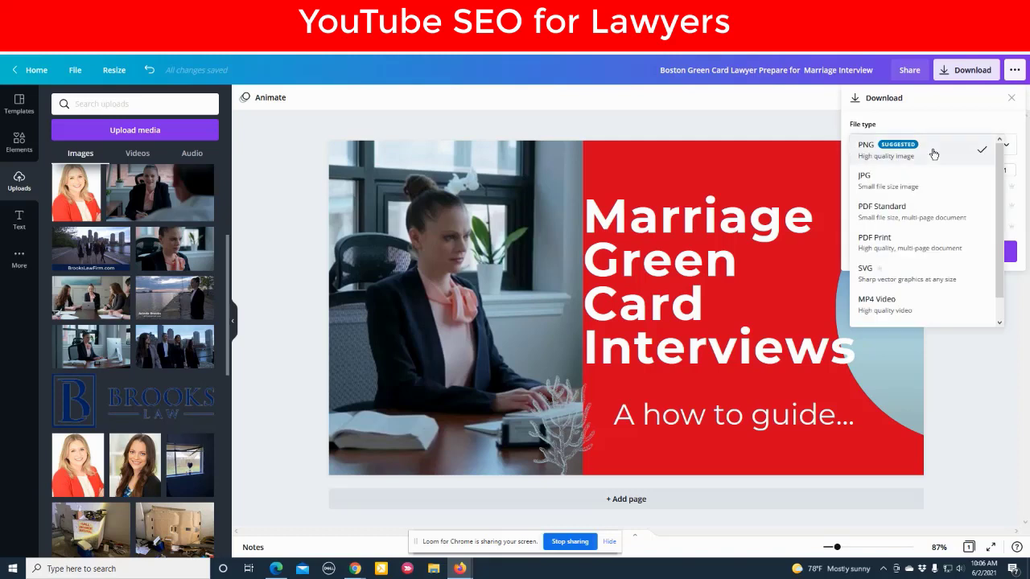
pyautogui.click(911, 178)
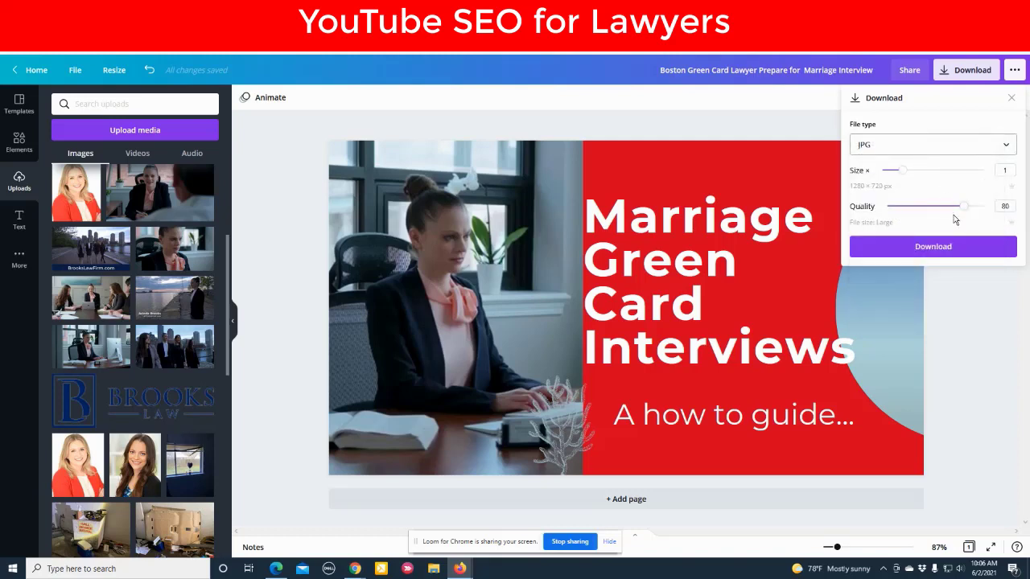
pyautogui.click(947, 248)
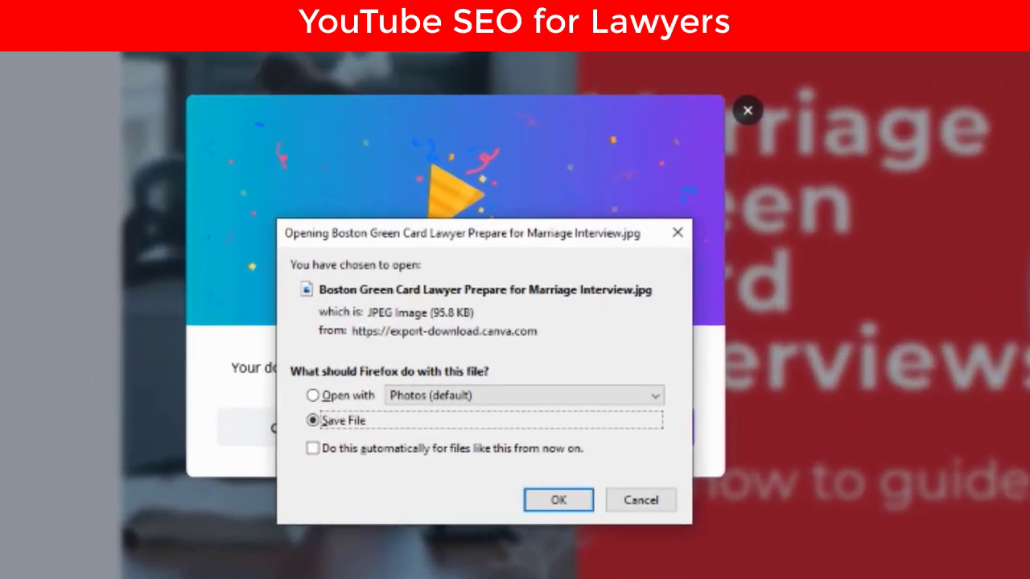
pyautogui.click(558, 500)
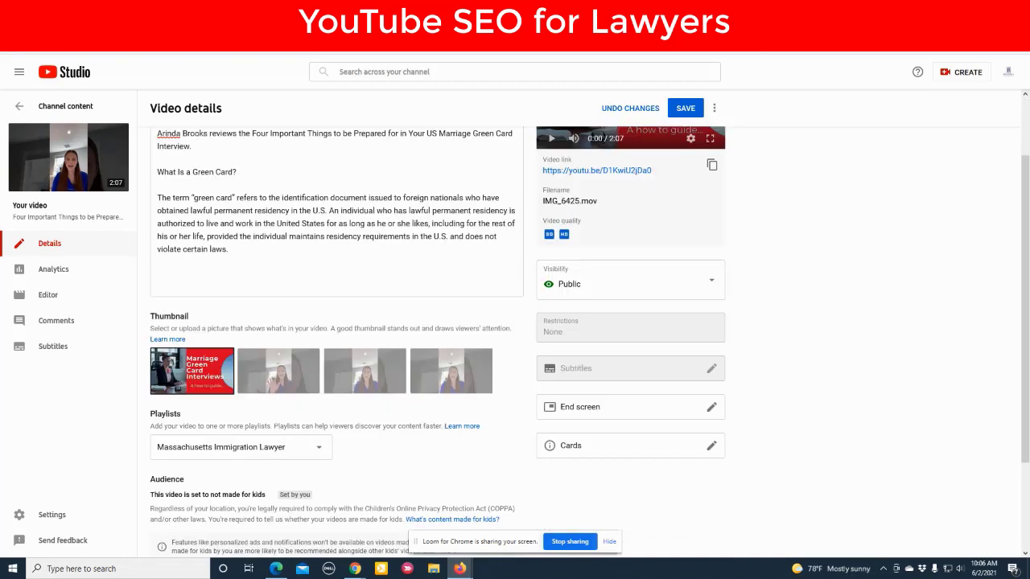
# Scroll to the top of the video's Details page, open and dismiss channel search, then switch tabs
pyautogui.scroll(1, 382, 374)
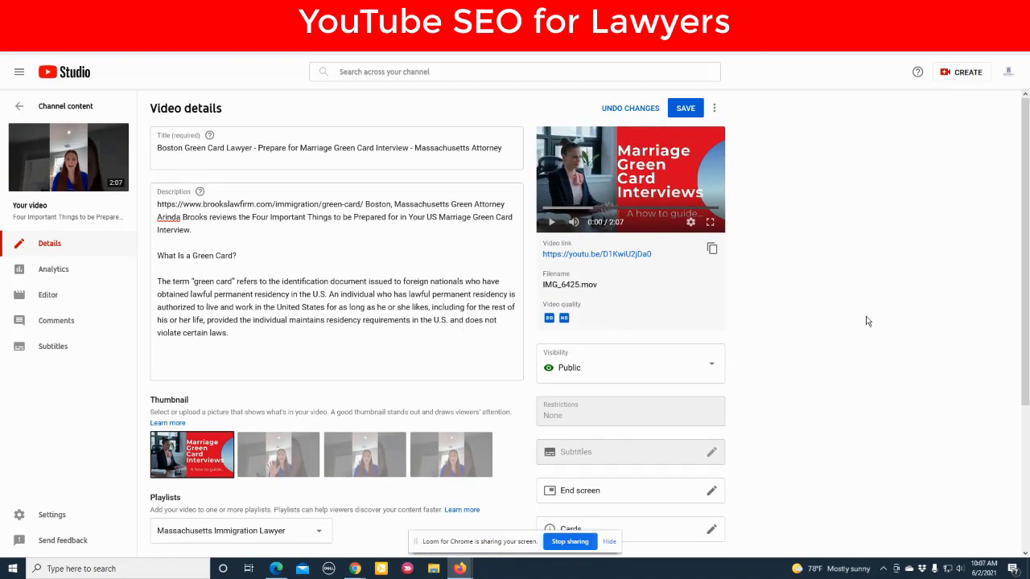
pyautogui.moveTo(90, 184)
pyautogui.click(422, 72)
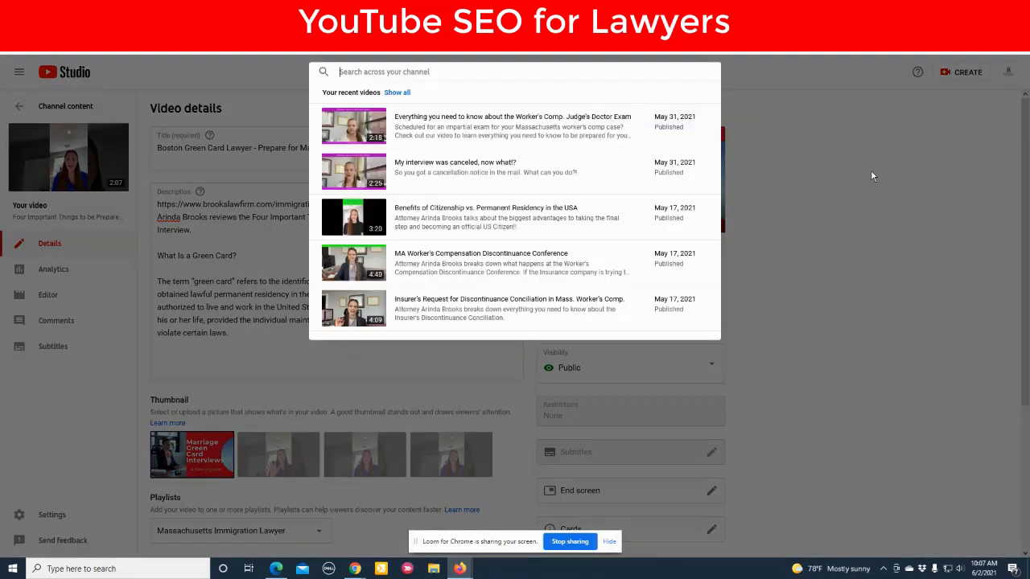
pyautogui.click(871, 172)
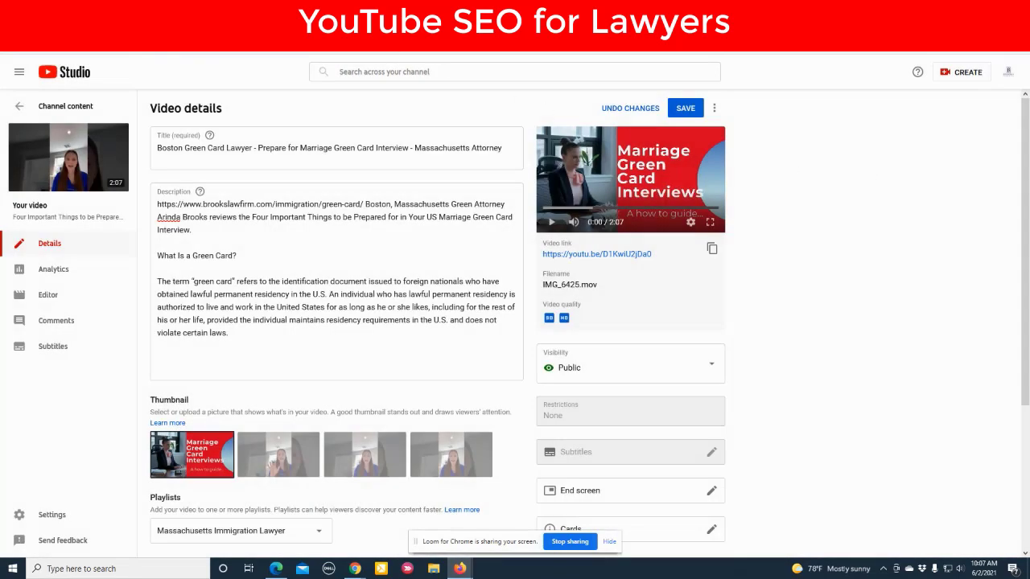
pyautogui.hotkey('ctrl', 'Tab')
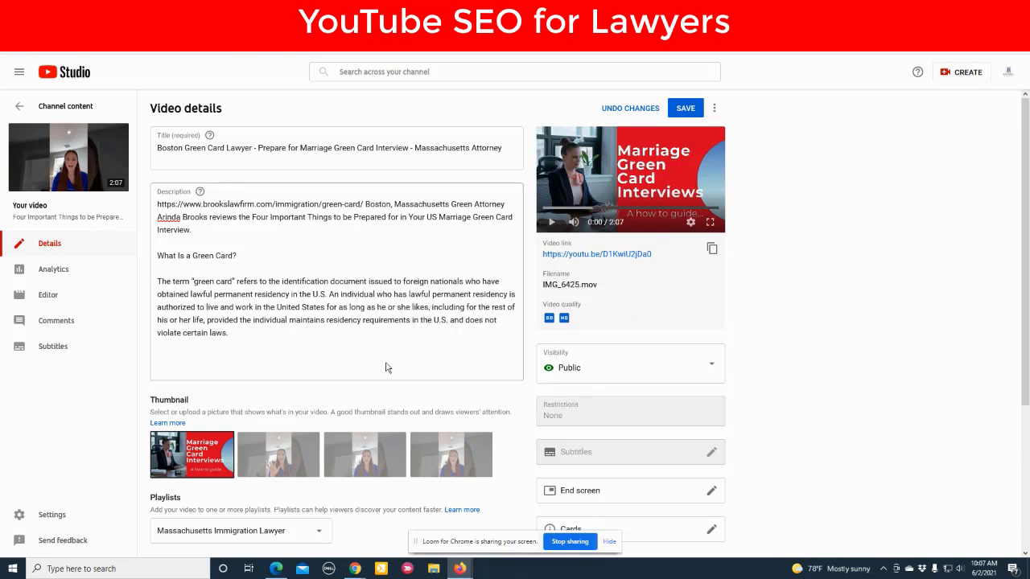
pyautogui.scroll(-3, 387, 362)
pyautogui.scroll(3, 213, 334)
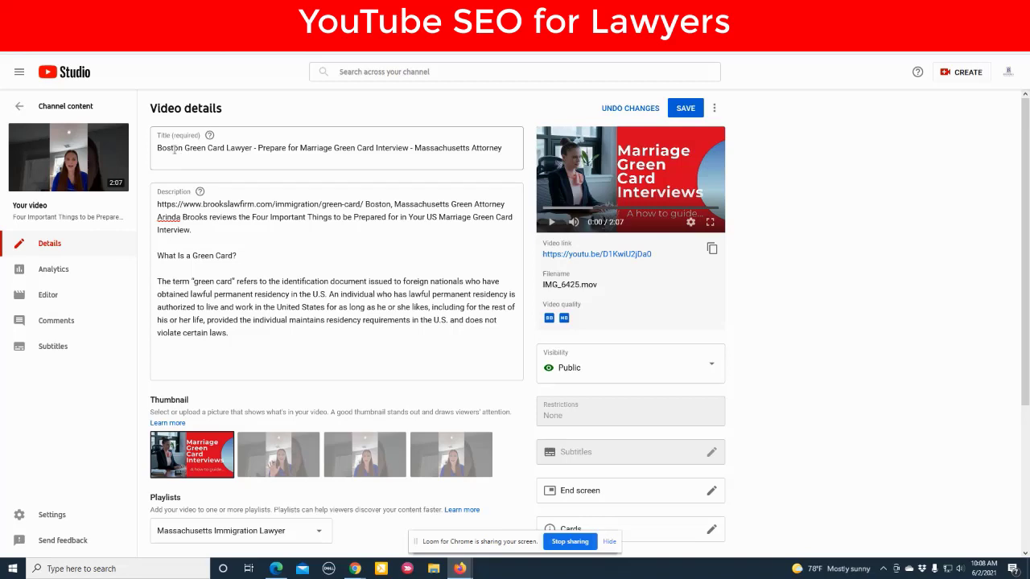
pyautogui.moveTo(159, 150); pyautogui.dragTo(262, 145)
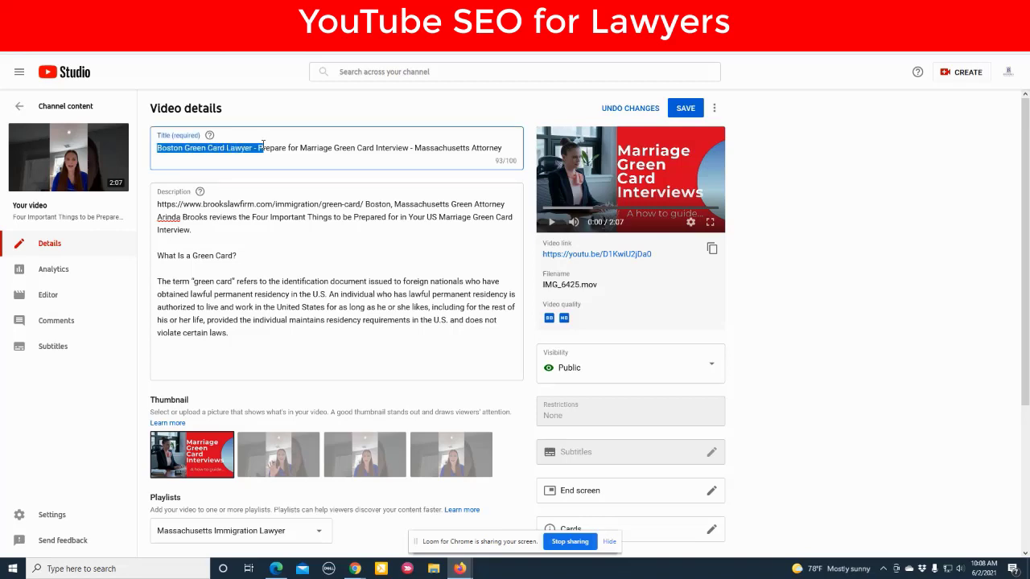
pyautogui.scroll(-1, 245, 194)
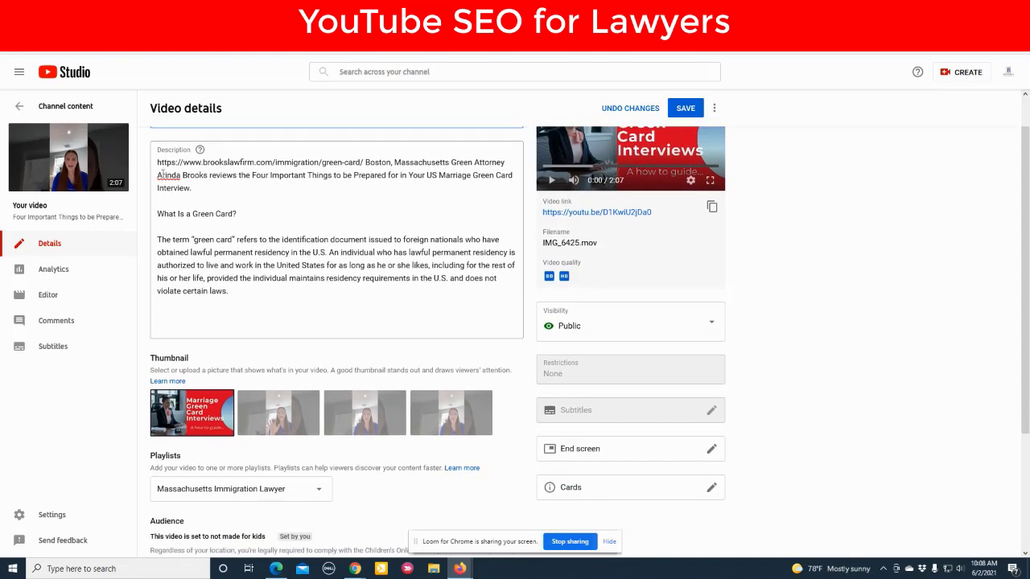
pyautogui.moveTo(157, 163); pyautogui.dragTo(364, 161)
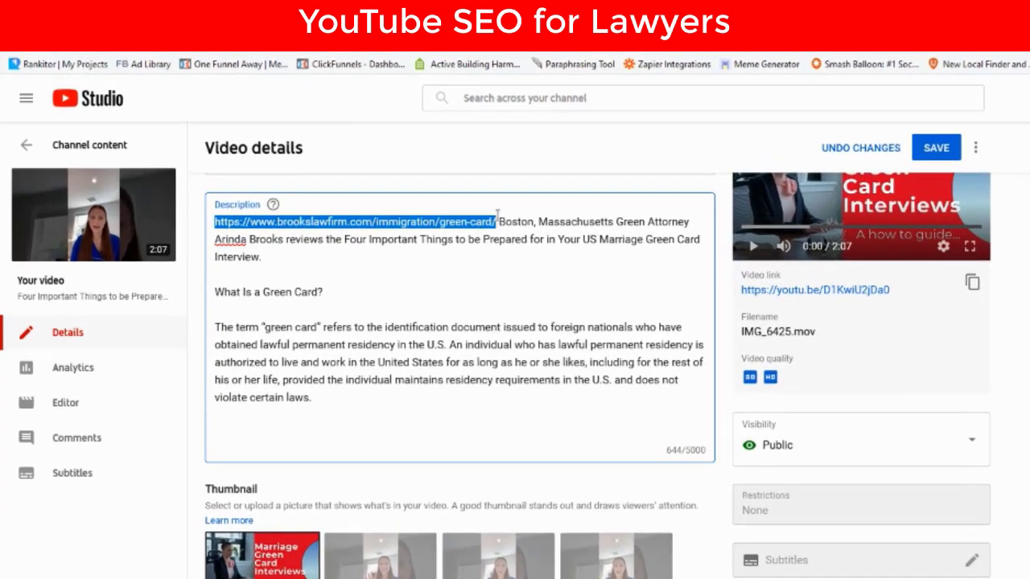
pyautogui.moveTo(497, 216); pyautogui.dragTo(502, 214)
pyautogui.moveTo(499, 225); pyautogui.dragTo(636, 261)
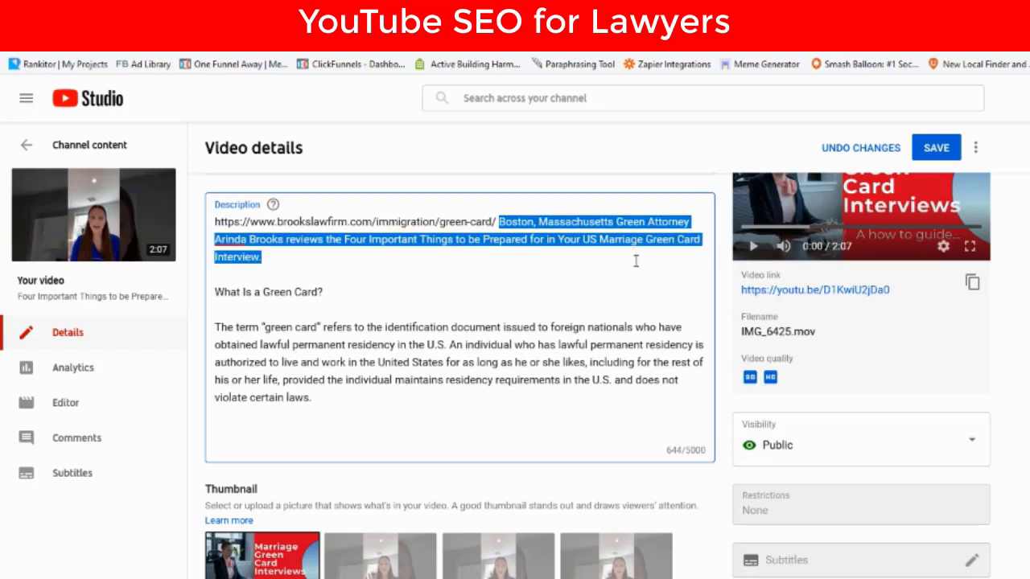
pyautogui.click(533, 217)
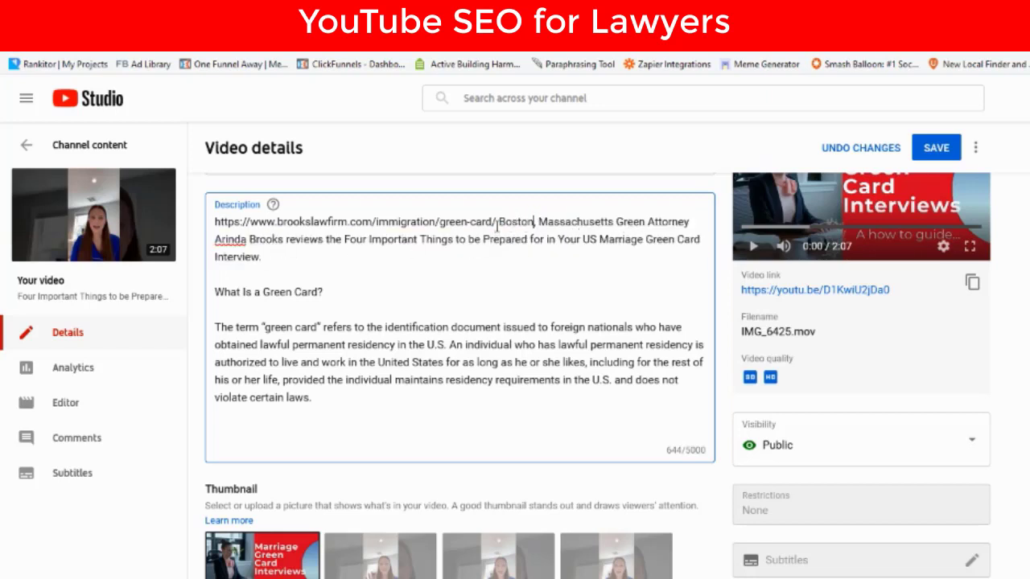
pyautogui.moveTo(497, 223); pyautogui.dragTo(690, 223)
pyautogui.click(474, 258)
pyautogui.moveTo(344, 239); pyautogui.dragTo(503, 241)
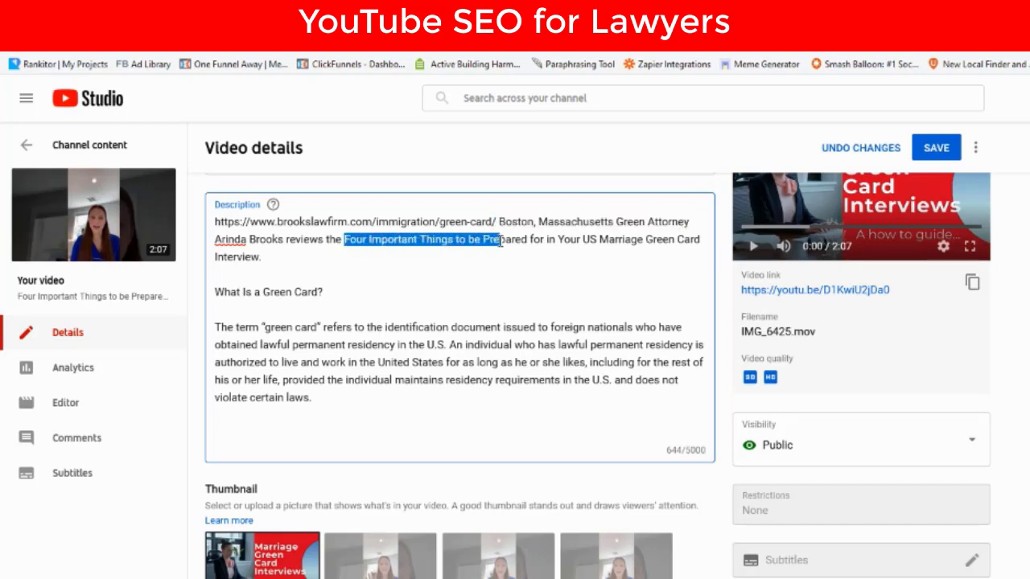
pyautogui.click(370, 285)
pyautogui.doubleClick(338, 293)
pyautogui.moveTo(216, 322); pyautogui.dragTo(352, 407)
pyautogui.scroll(-1, 355, 409)
pyautogui.click(351, 364)
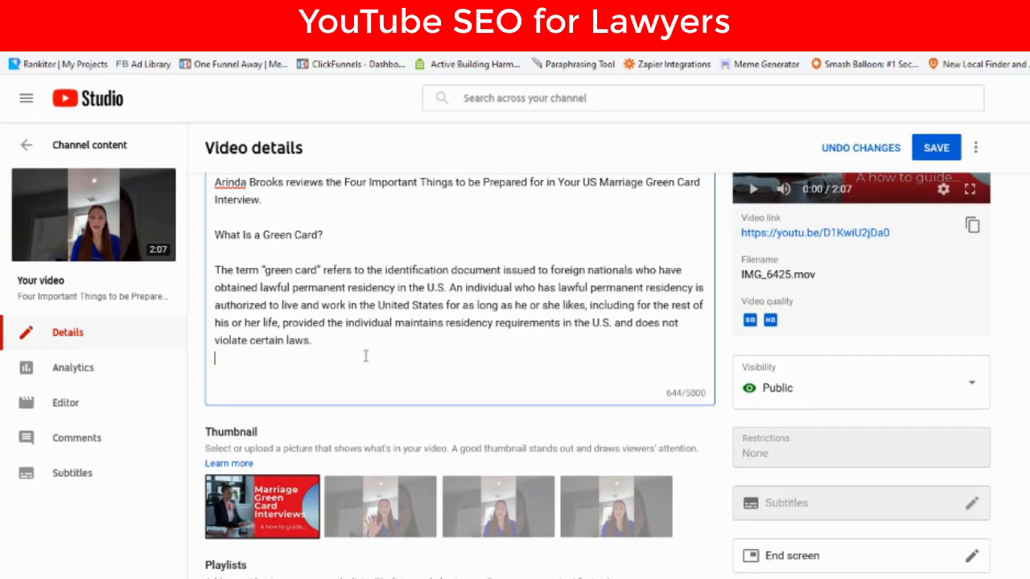
# Expand SHOW MORE on the Details page to view Paid promotion, the law-firm Tags and language options
pyautogui.scroll(-3, 366, 356)
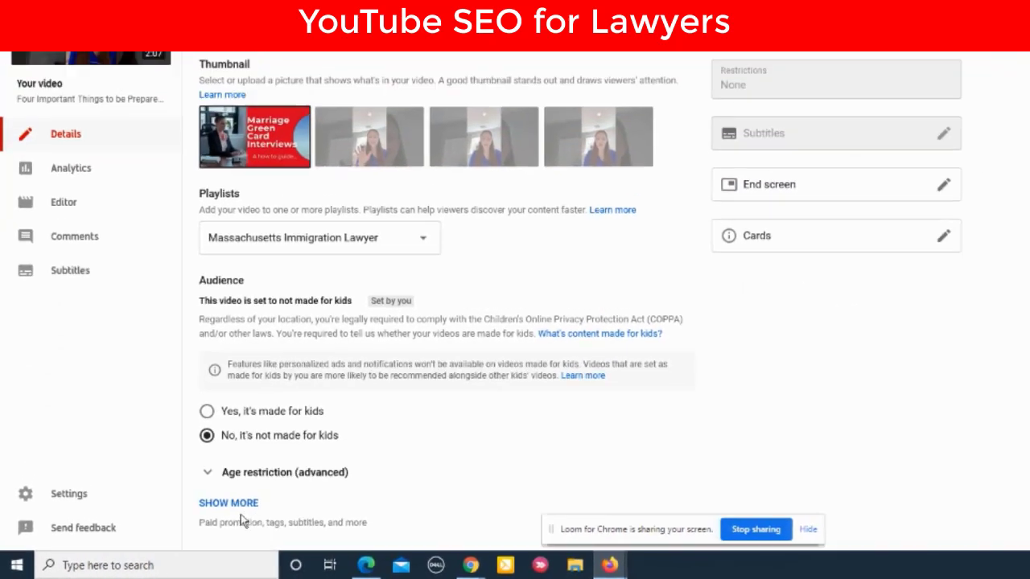
pyautogui.scroll(2, 469, 480)
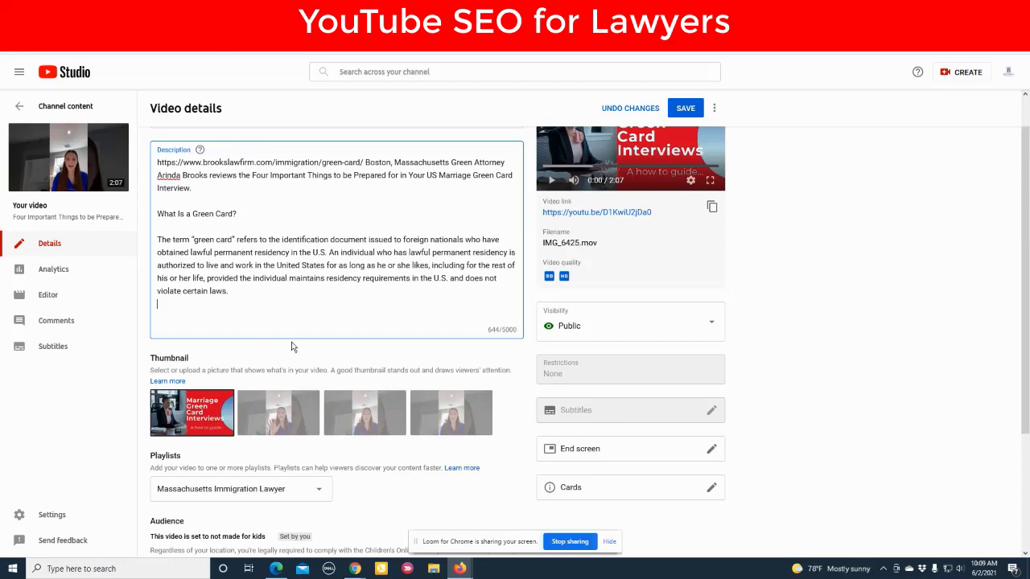
pyautogui.scroll(-2, 273, 402)
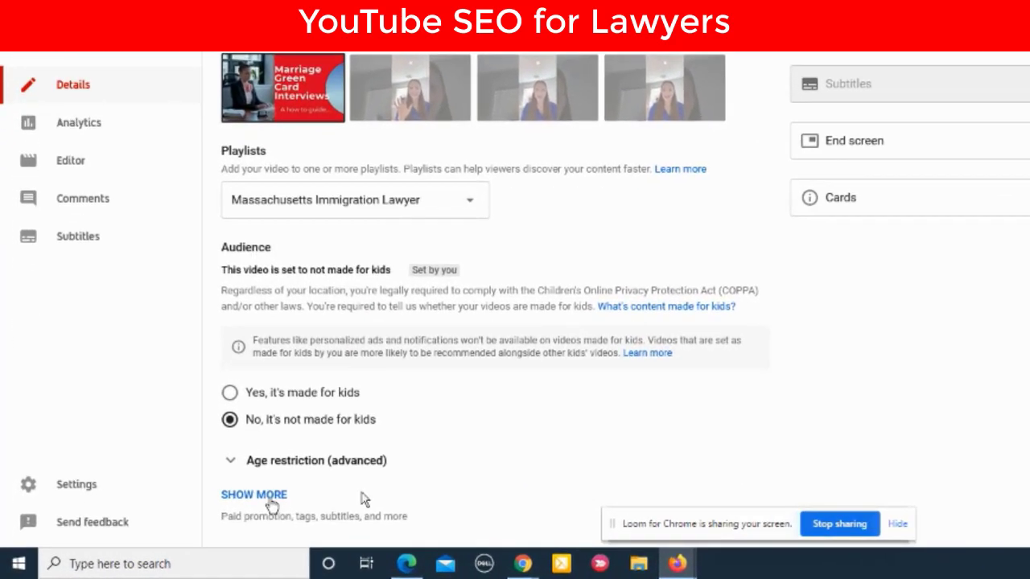
pyautogui.click(267, 496)
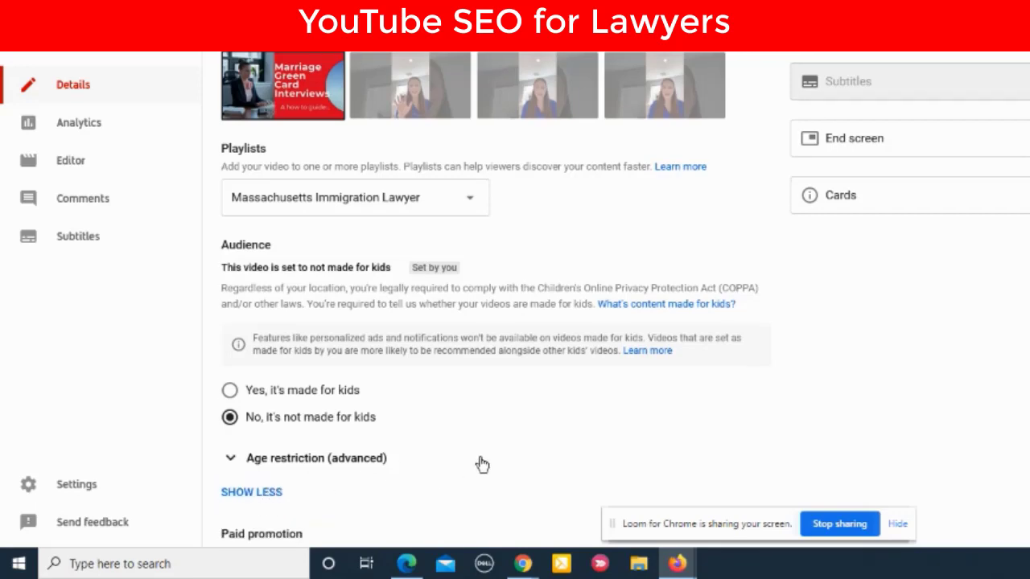
pyautogui.scroll(-4, 528, 363)
pyautogui.scroll(-2, 719, 338)
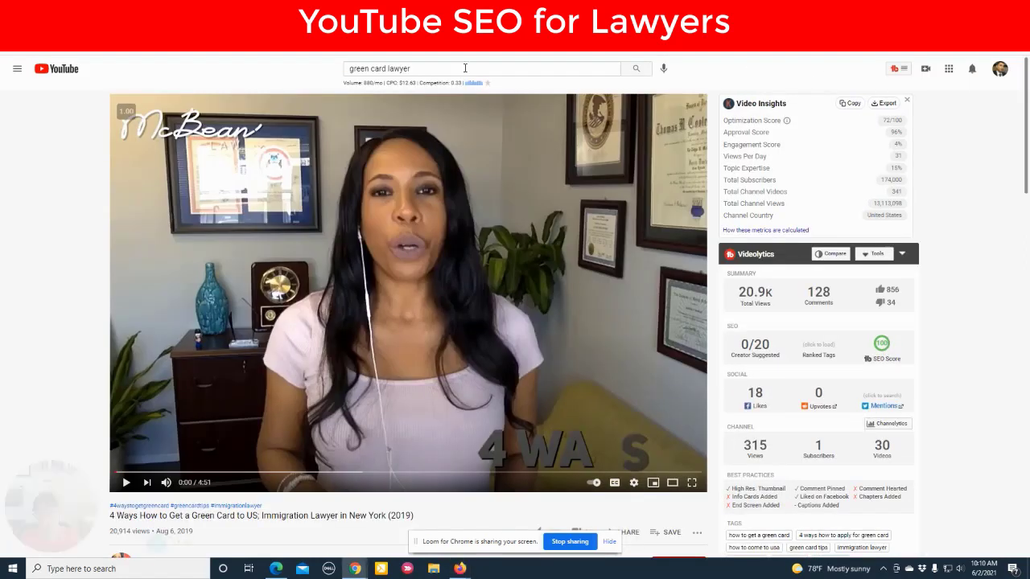
# Search YouTube for 'green card lawyer' and review the results with their keyword insights
pyautogui.tripleClick(440, 71)
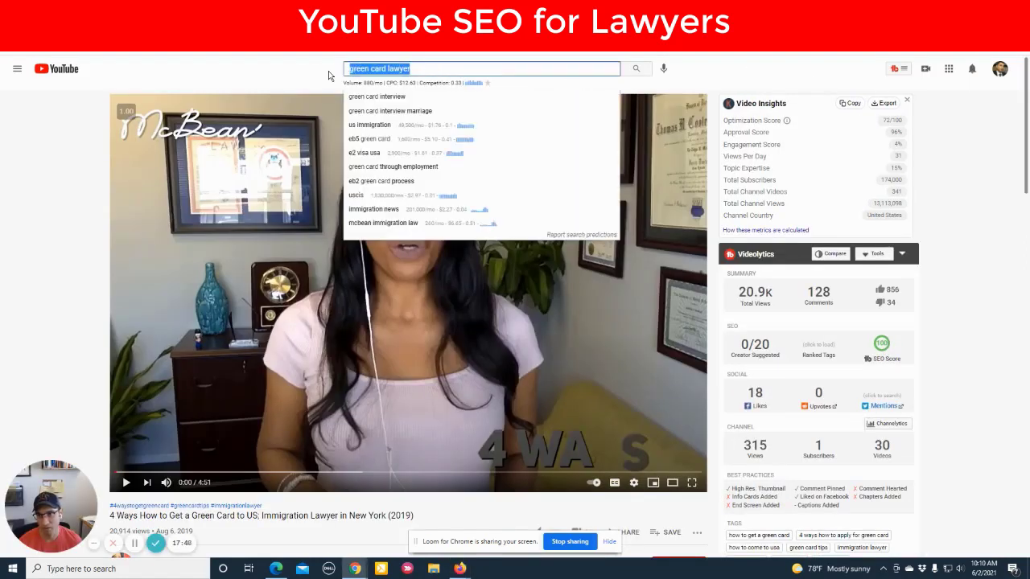
pyautogui.click(637, 70)
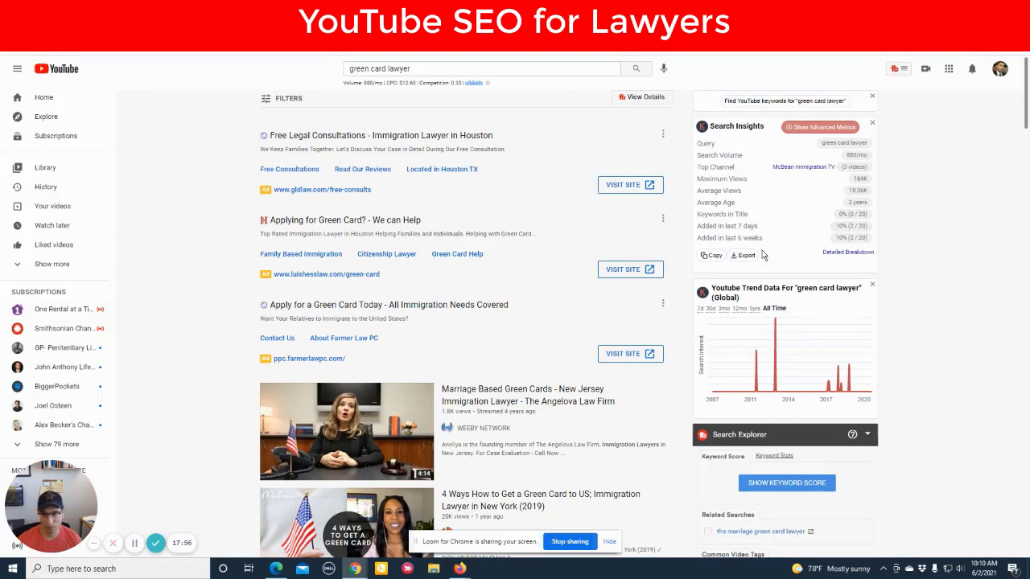
pyautogui.scroll(-2, 237, 341)
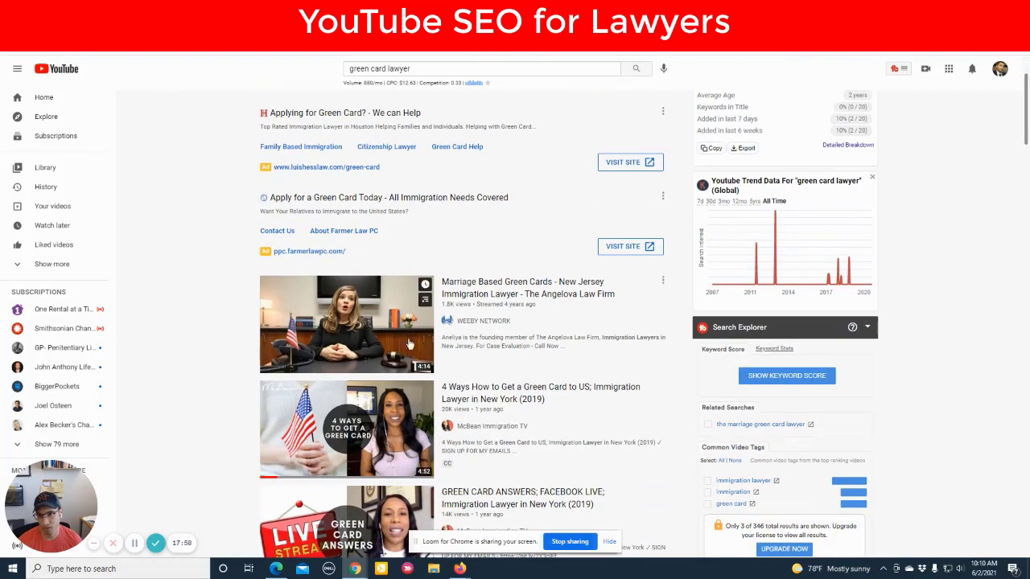
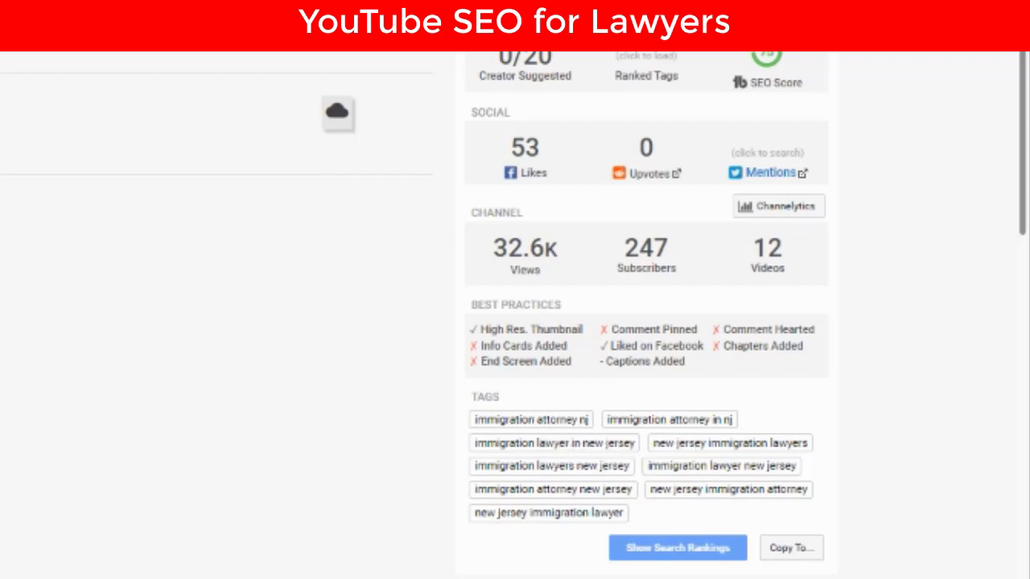
# Bring the YouTube Studio video details window back to the front
pyautogui.moveTo(459, 568)
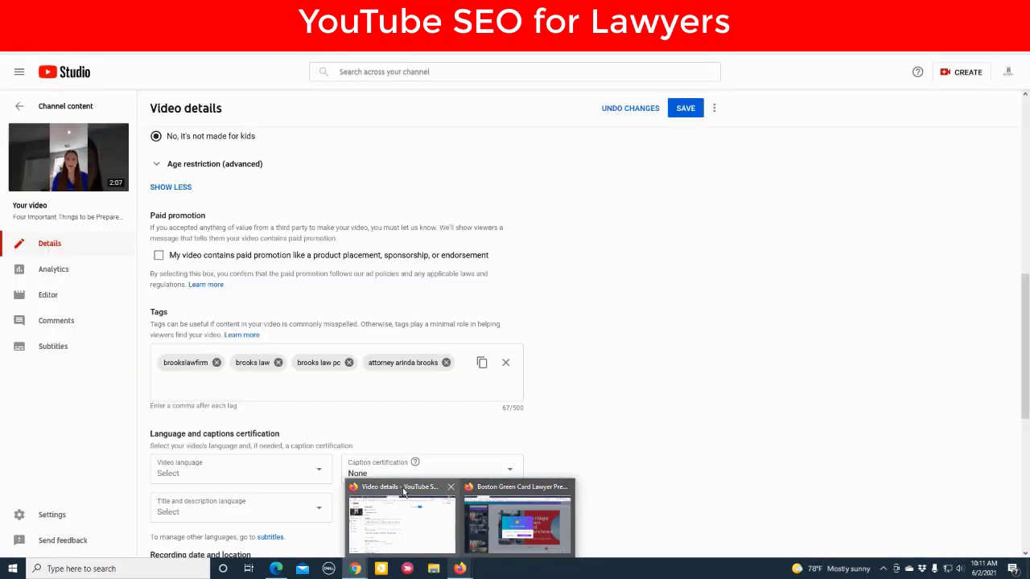
pyautogui.click(403, 493)
# Add tags 'immigration attorney boston', 'green card lawyer', 'boston green card lawyer' and 'green card marriage interview questions', then return to YouTube
pyautogui.click(455, 383)
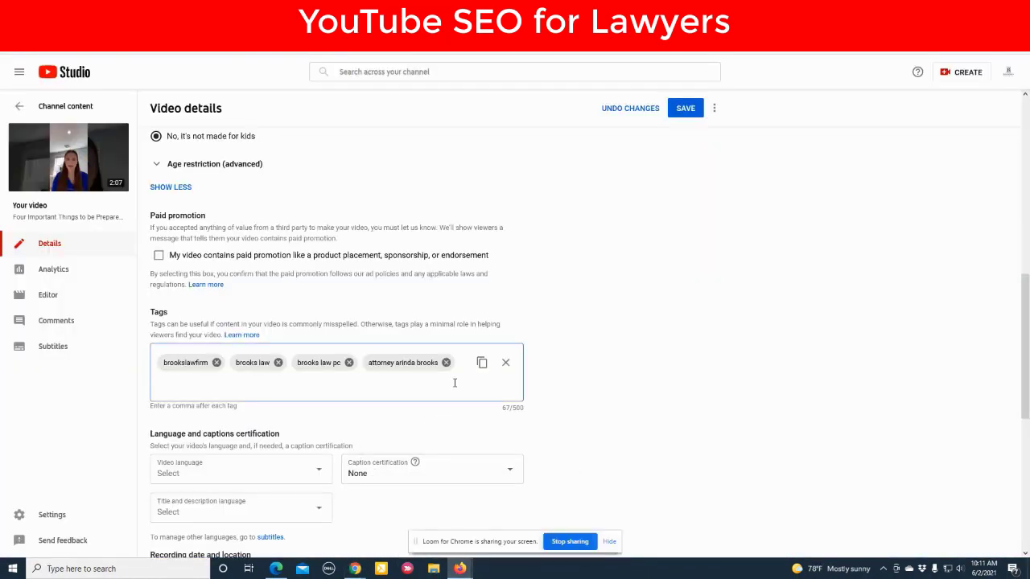
pyautogui.write('immigra')
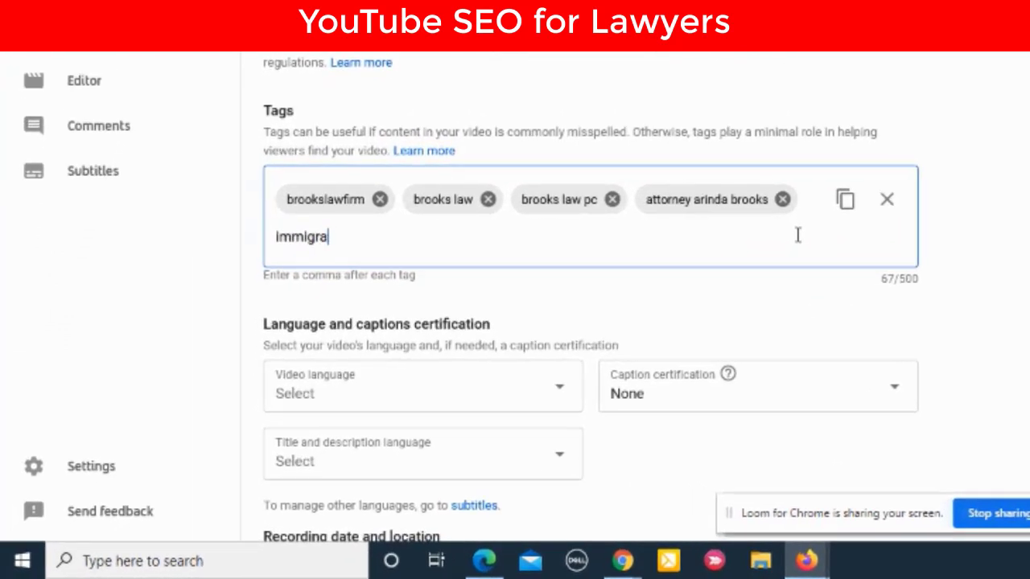
pyautogui.write('tion attorney boston')
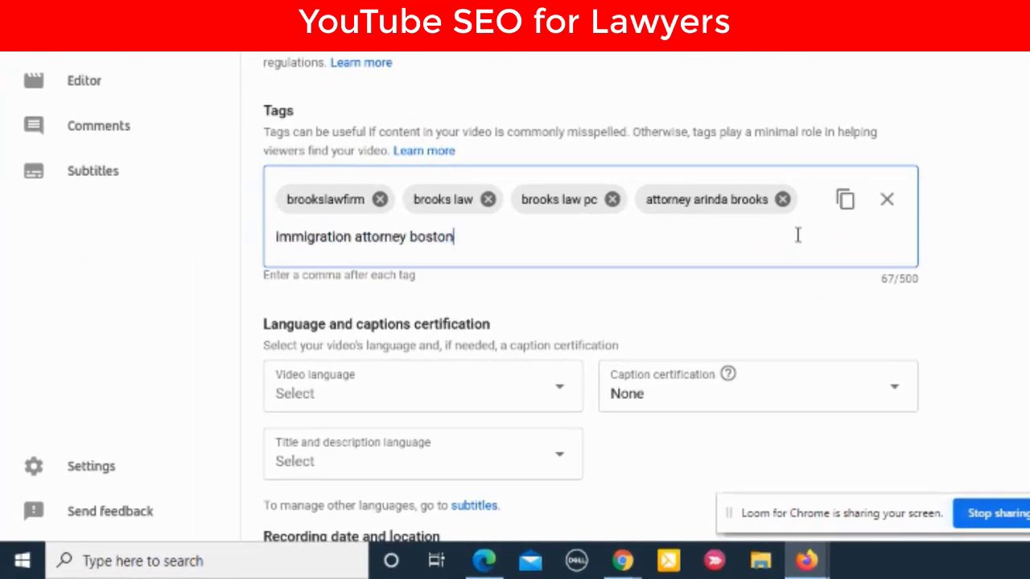
pyautogui.write(',')
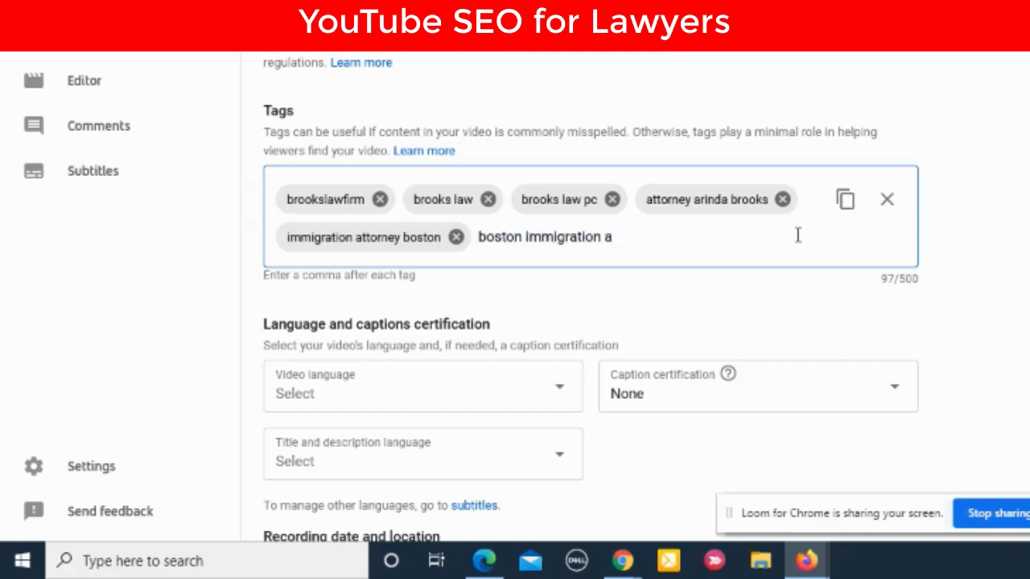
pyautogui.write(',')
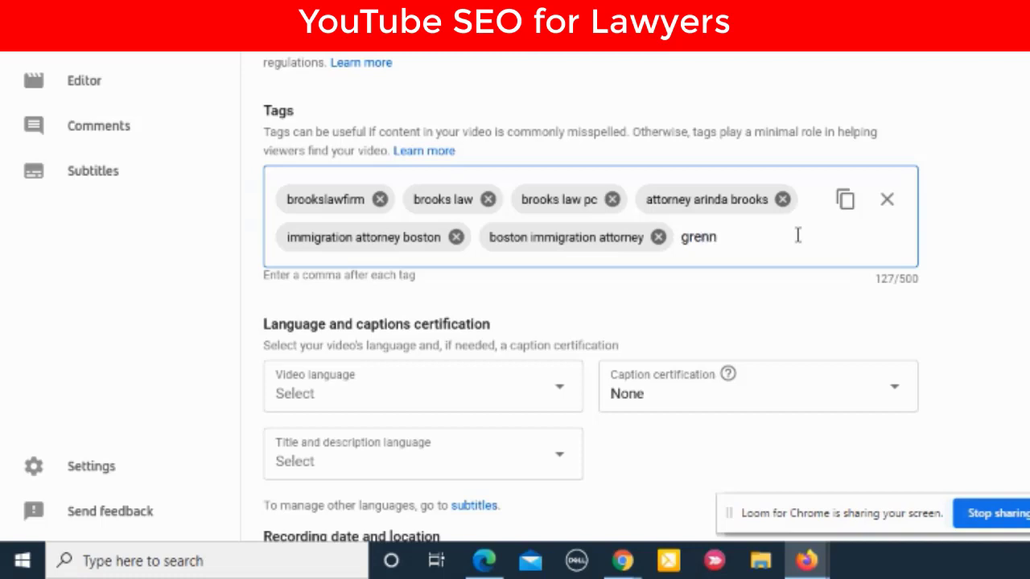
pyautogui.write('green card lawyer,')
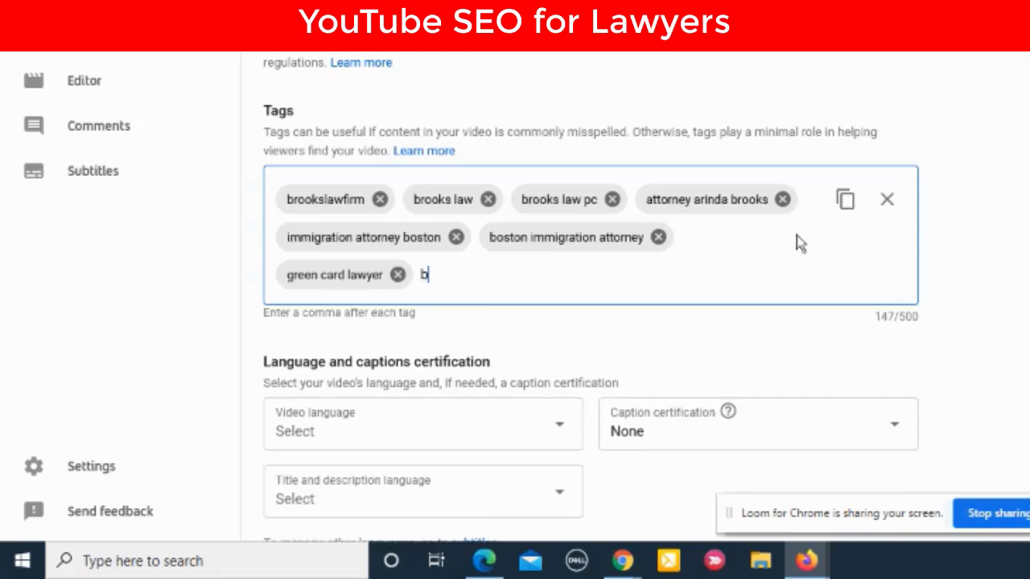
pyautogui.write('boston green card lawyer,')
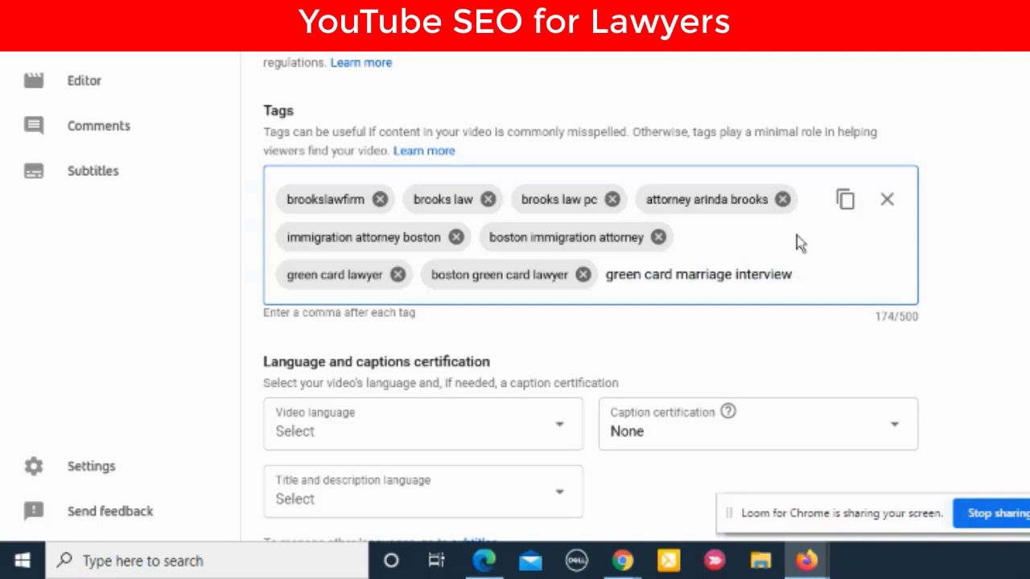
pyautogui.write('uestins')
pyautogui.press('BackSpace')
pyautogui.press('BackSpace')
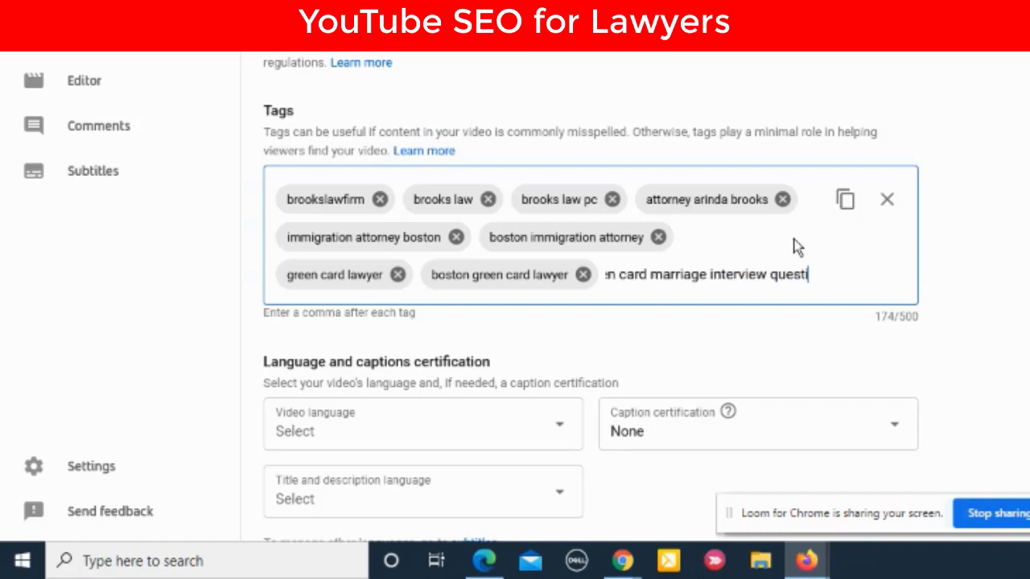
pyautogui.write('ons')
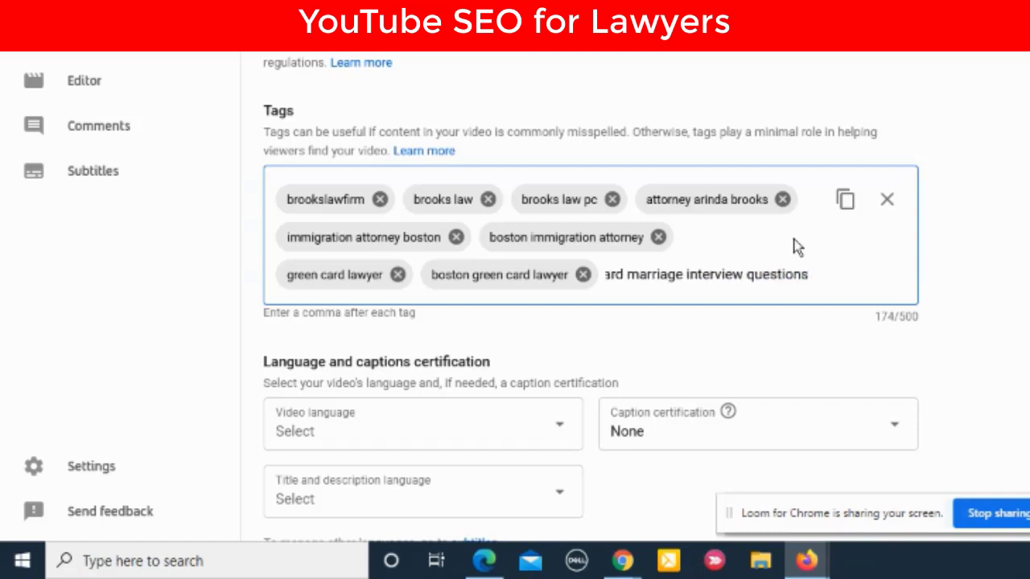
pyautogui.press('Return')
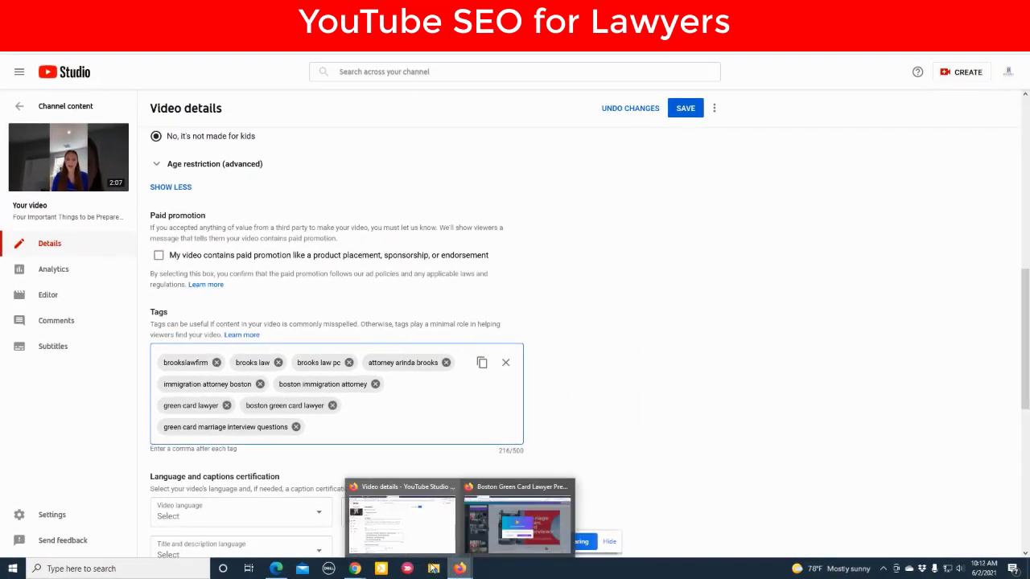
pyautogui.moveTo(362, 572)
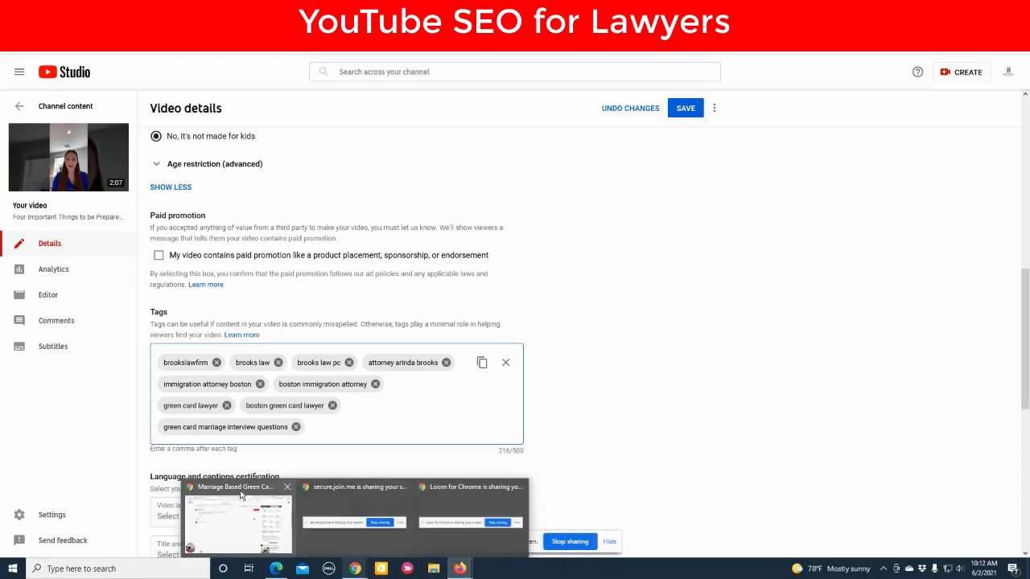
pyautogui.click(240, 498)
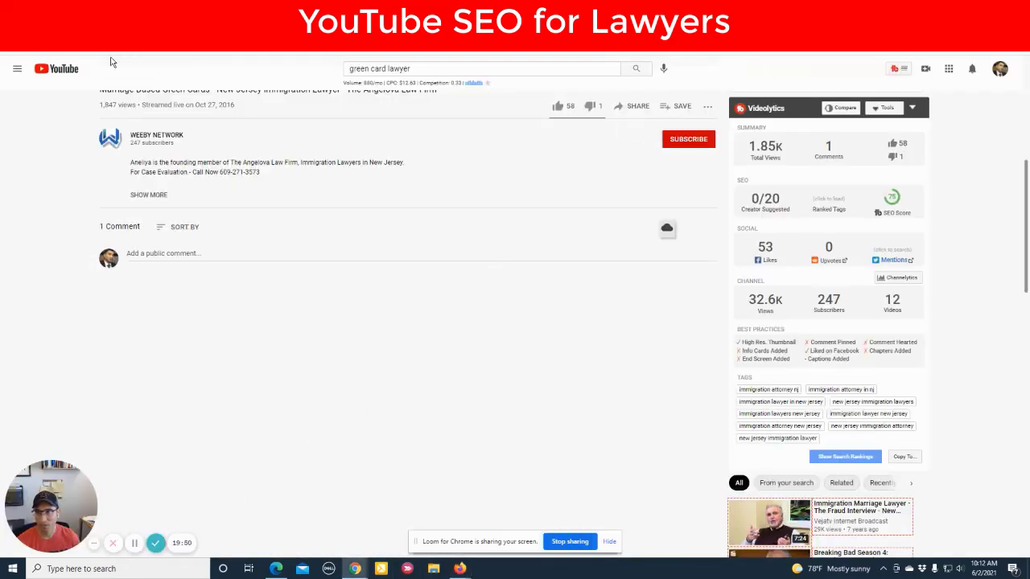
# Open the '4 Ways How to Get a Green Card' video, skipping the ad and pausing it
pyautogui.hotkey('alt', 'Left')
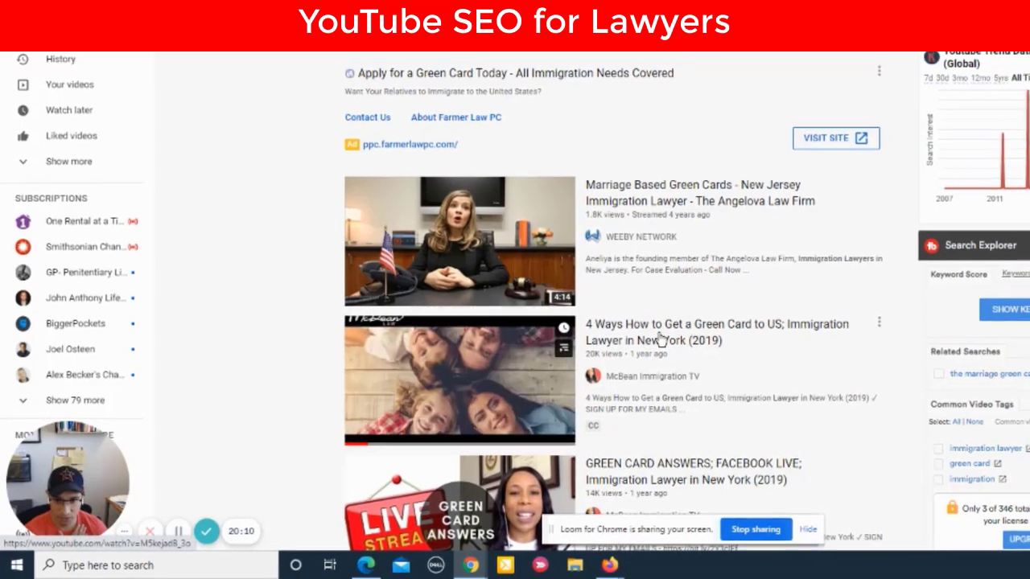
pyautogui.click(666, 338)
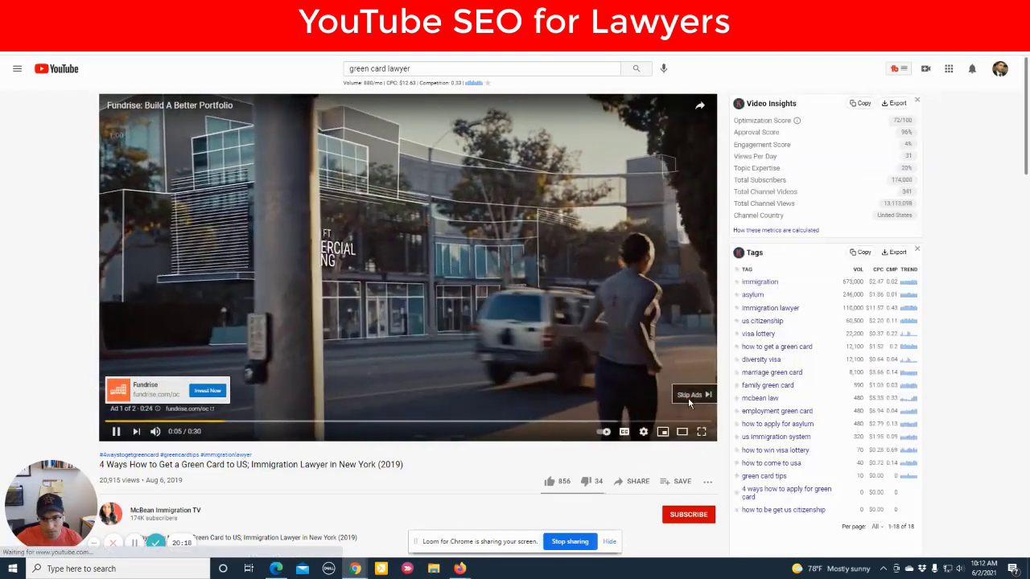
pyautogui.click(689, 399)
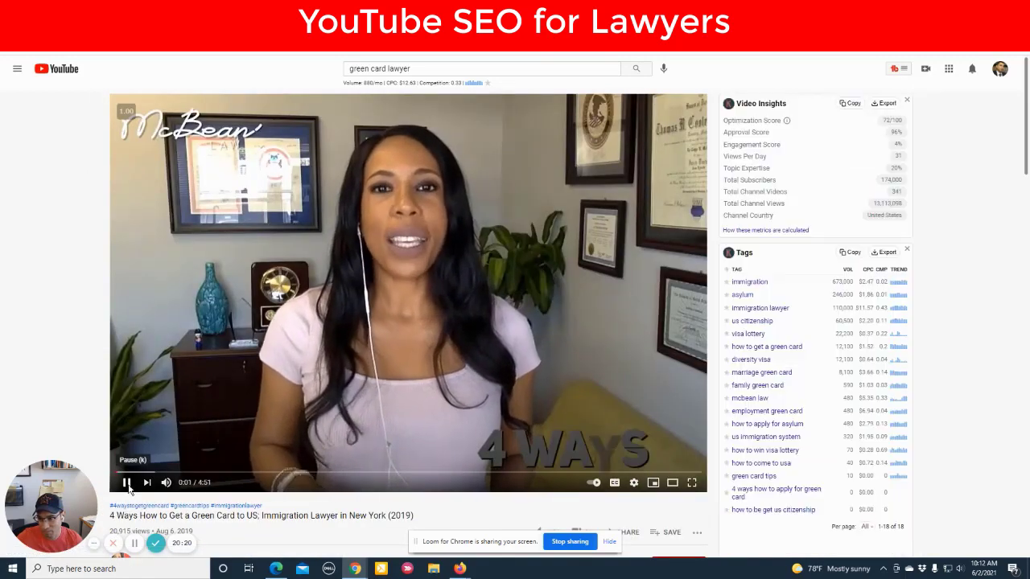
pyautogui.click(523, 450)
pyautogui.scroll(-8, 820, 323)
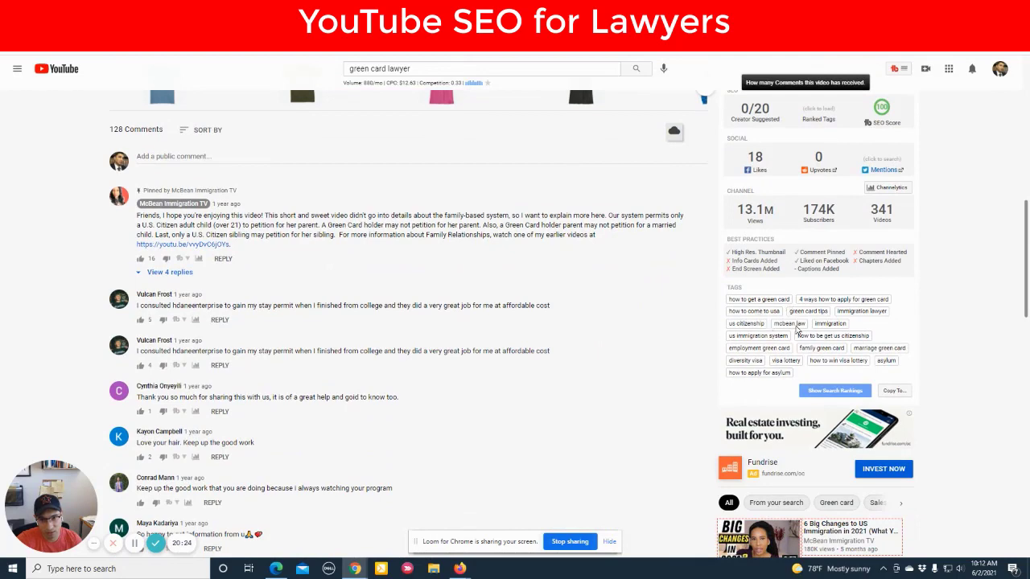
pyautogui.scroll(-1, 762, 317)
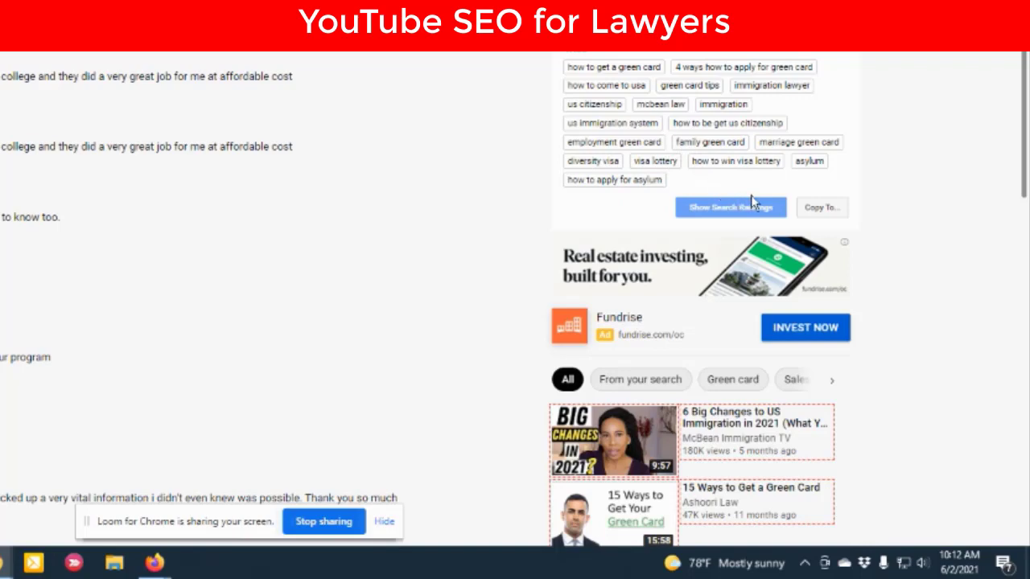
# Copy the video's tags except 'mcbean law' to the clipboard and return to Studio
pyautogui.click(822, 210)
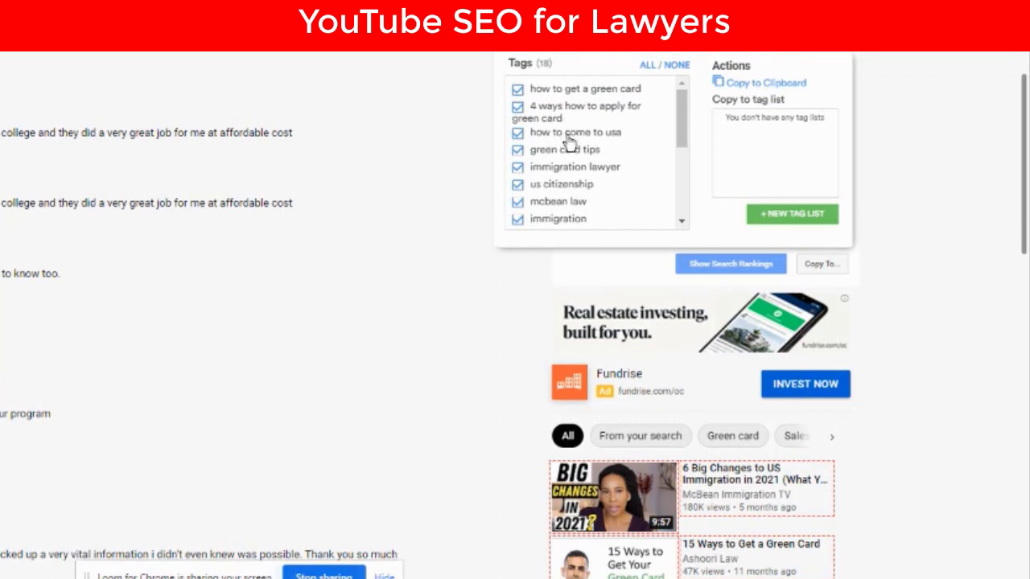
pyautogui.scroll(-2, 569, 141)
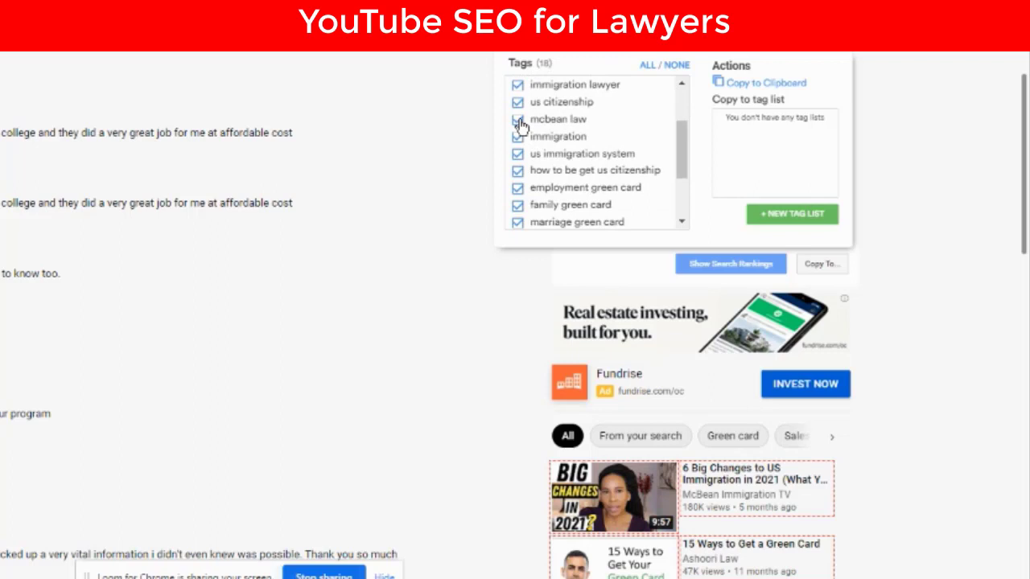
pyautogui.click(519, 121)
pyautogui.scroll(-2, 534, 147)
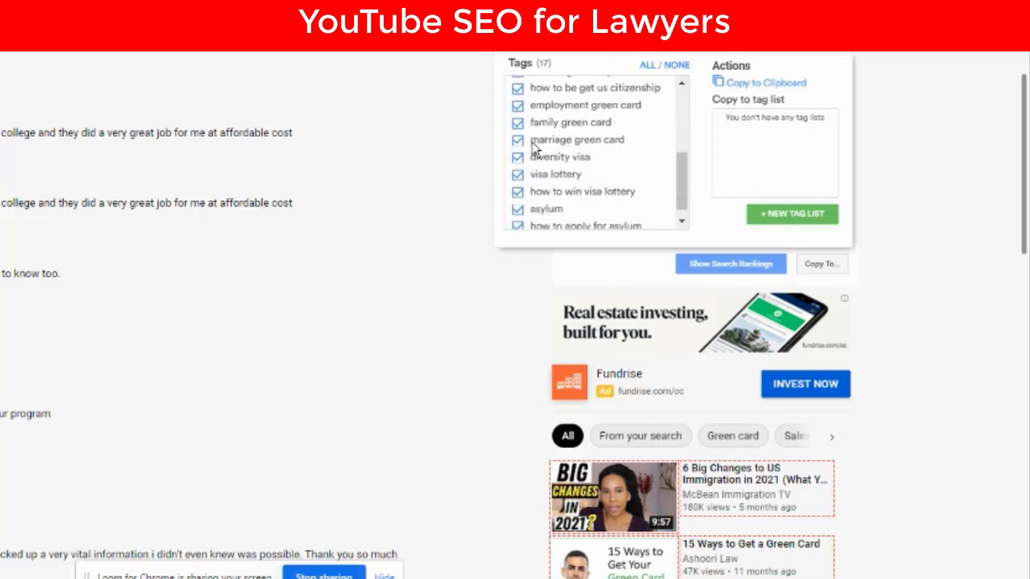
pyautogui.scroll(-1, 535, 166)
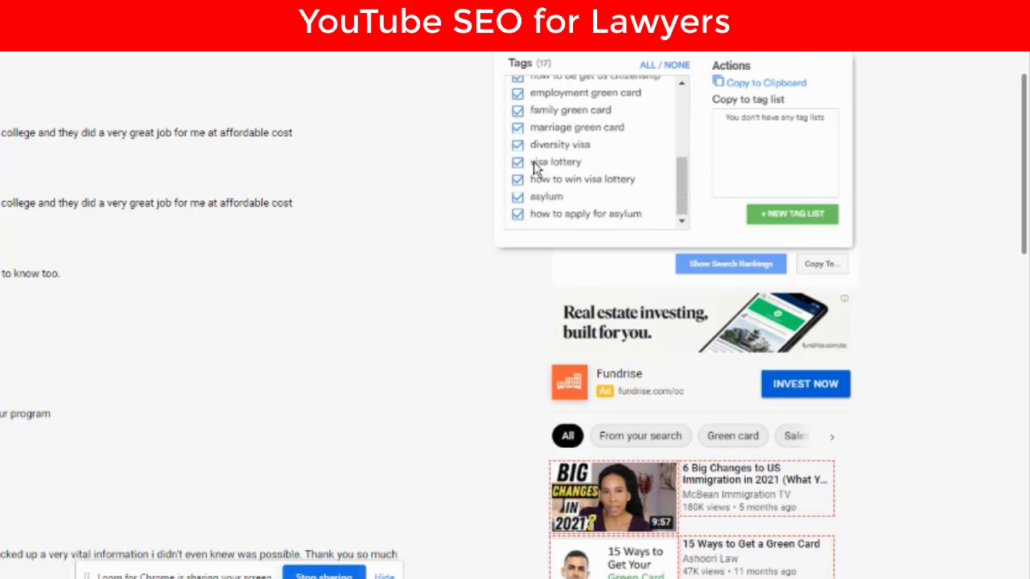
pyautogui.click(760, 83)
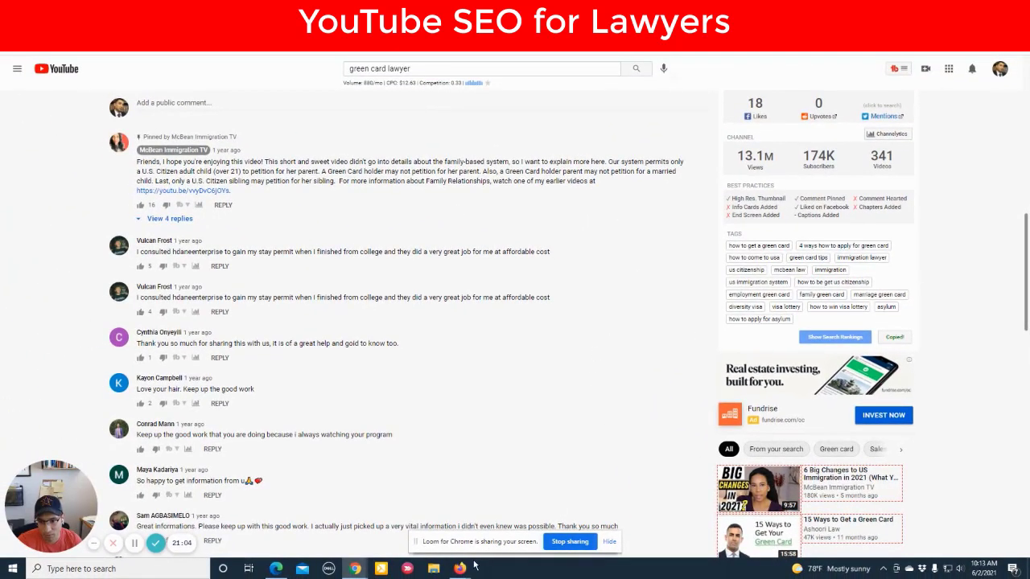
pyautogui.moveTo(460, 568)
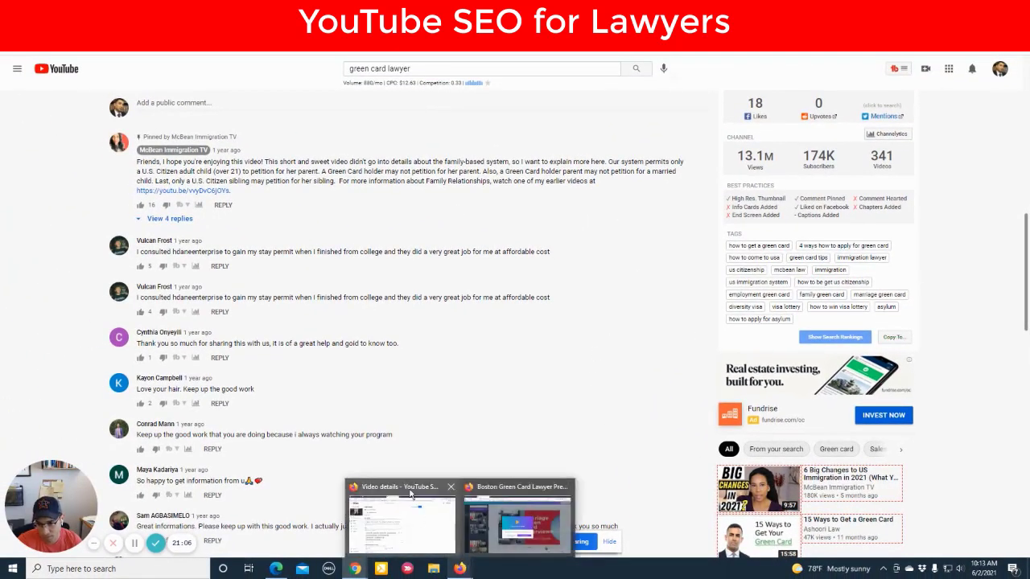
pyautogui.click(411, 495)
# Paste the copied competitor tags into the Tags box
pyautogui.rightClick(353, 425)
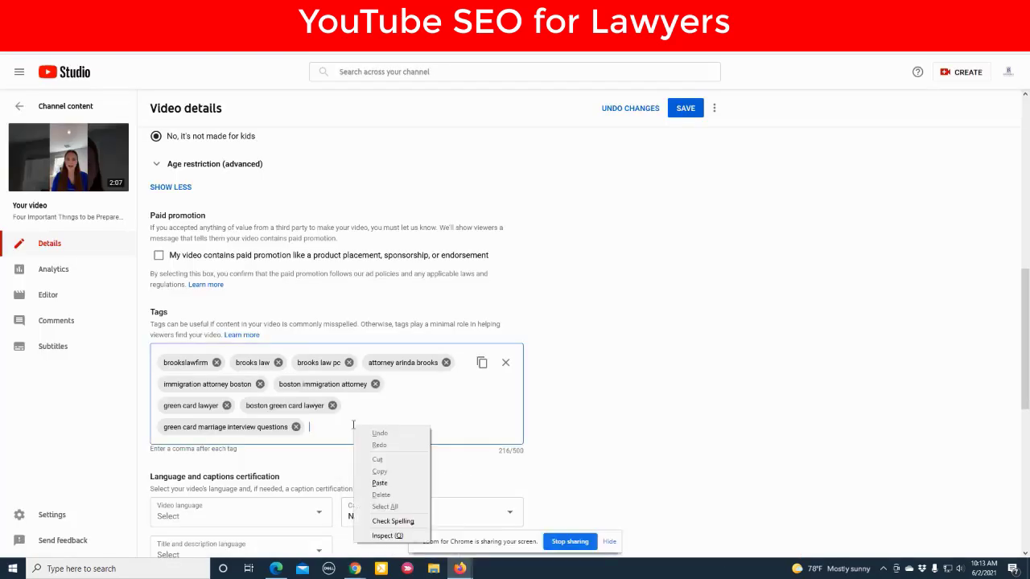
pyautogui.click(378, 481)
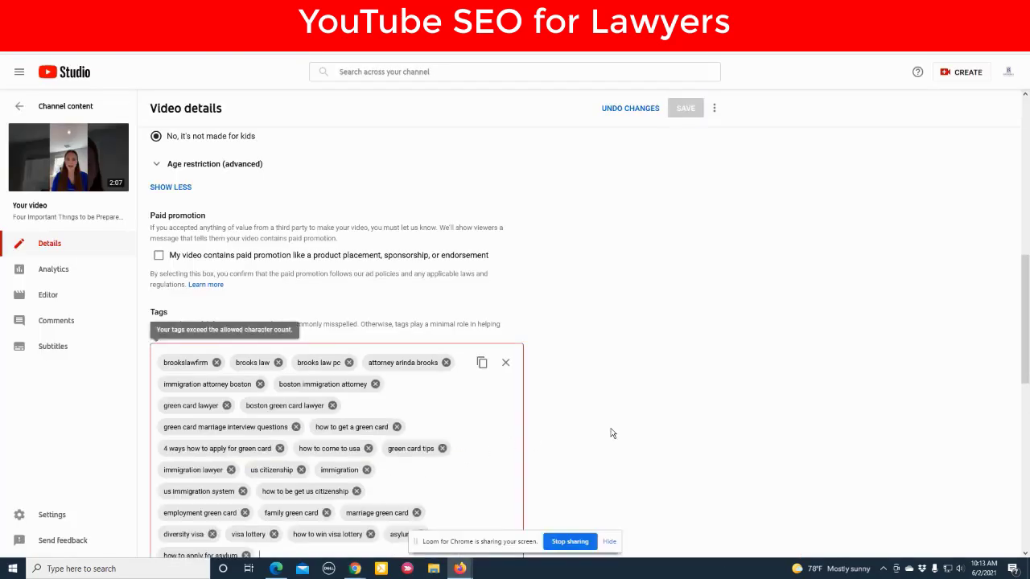
pyautogui.scroll(-1, 662, 437)
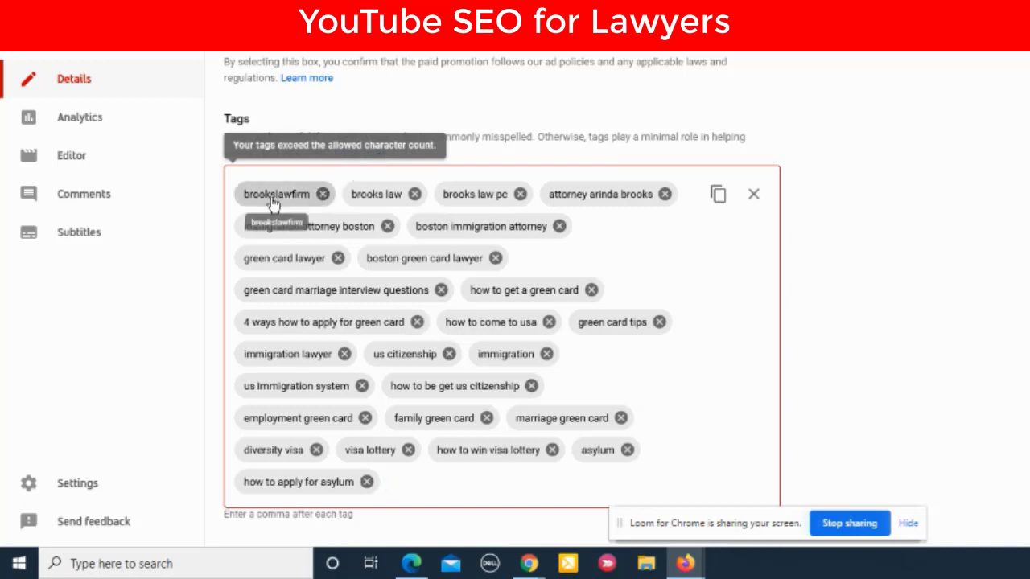
# Remove the brooks law, brooks law pc, immigration attorney boston and boston immigration attorney tags
pyautogui.click(414, 193)
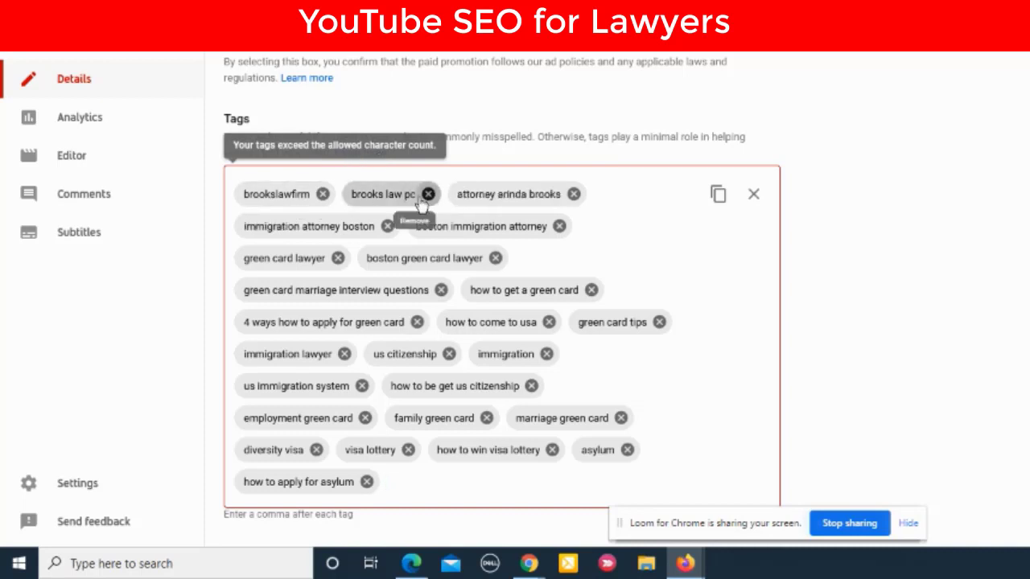
pyautogui.click(429, 194)
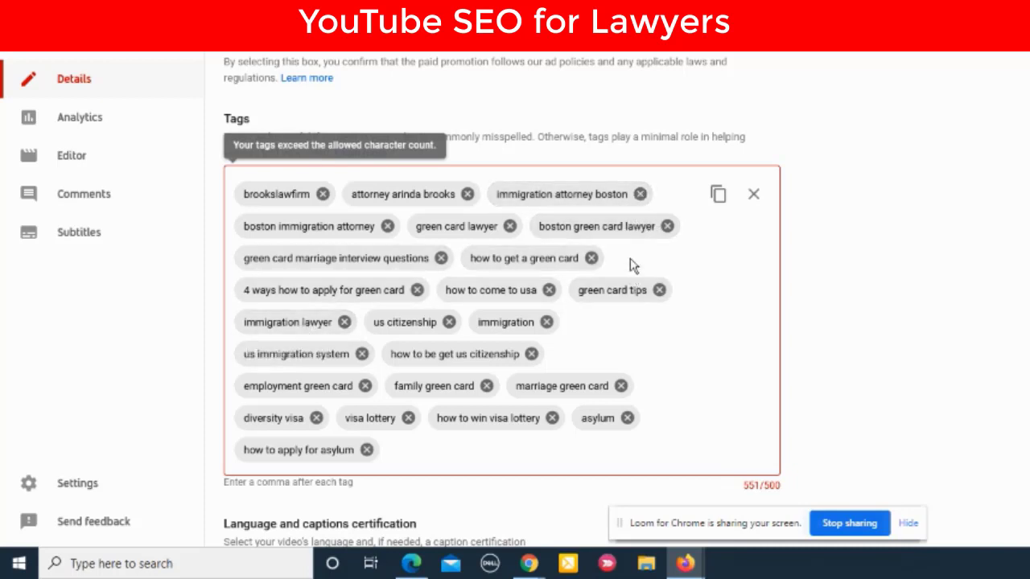
pyautogui.click(639, 194)
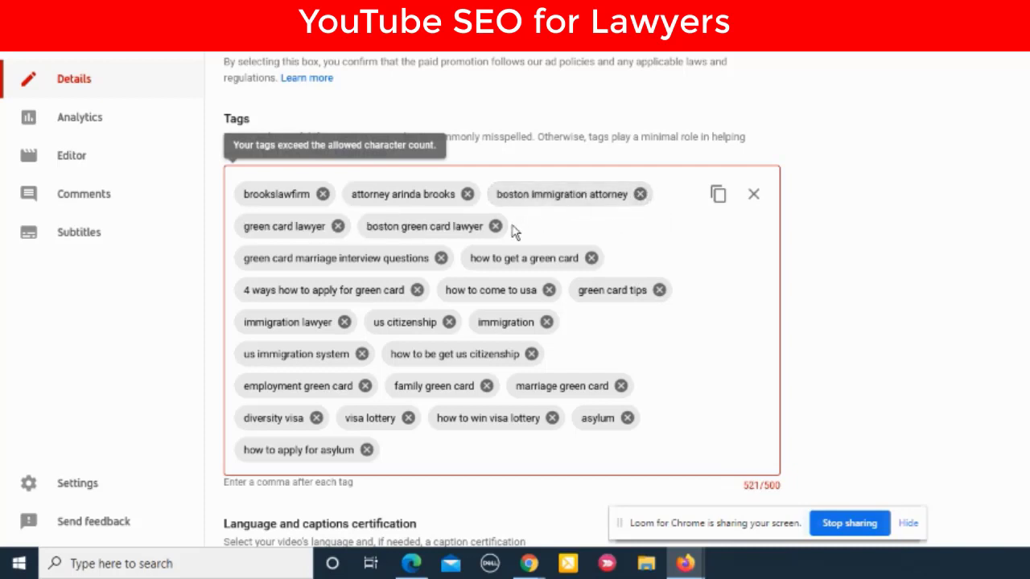
pyautogui.click(639, 194)
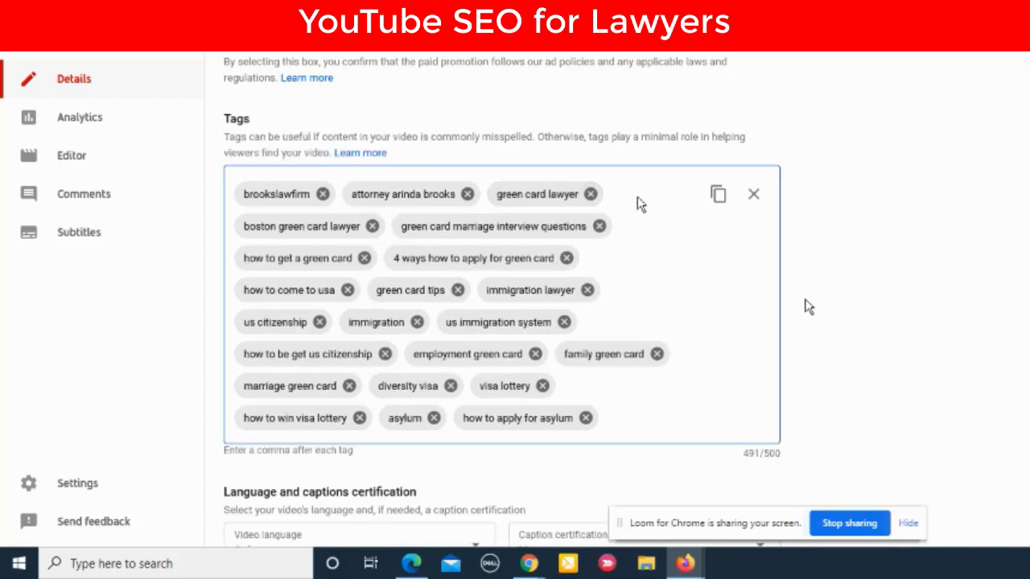
pyautogui.scroll(-1, 878, 336)
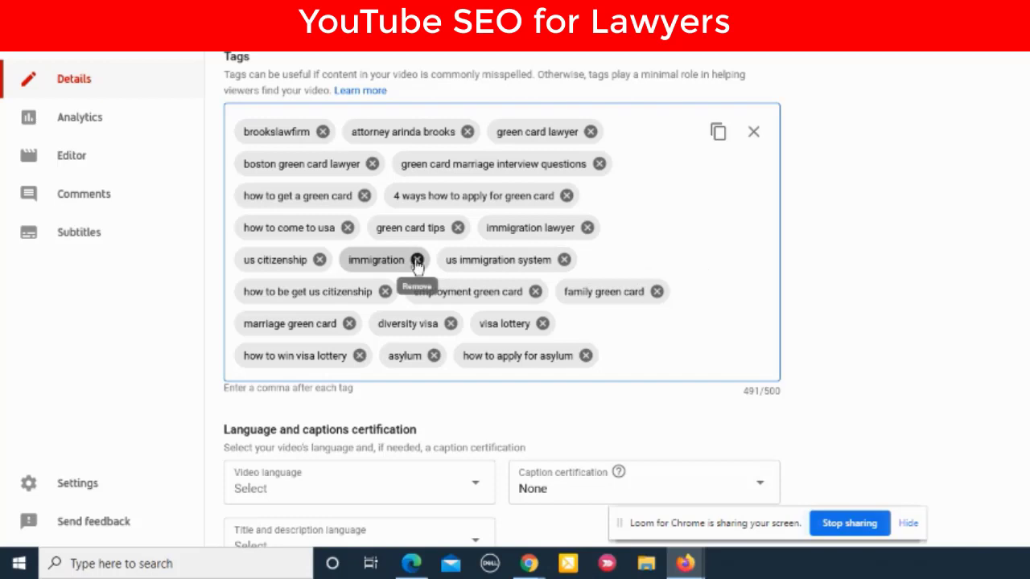
pyautogui.scroll(-4, 819, 294)
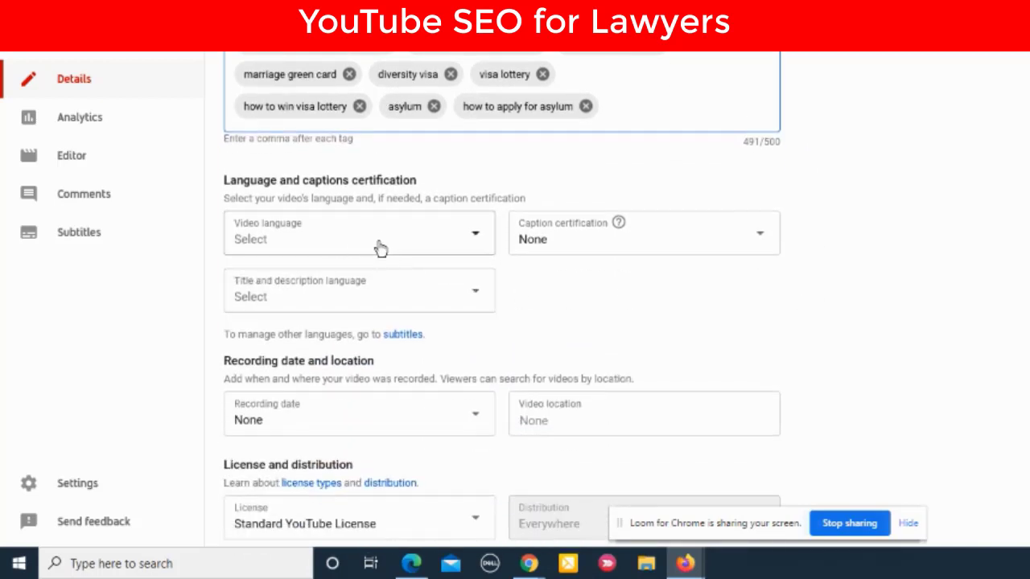
# Set the video language to English (United States)
pyautogui.scroll(2, 368, 249)
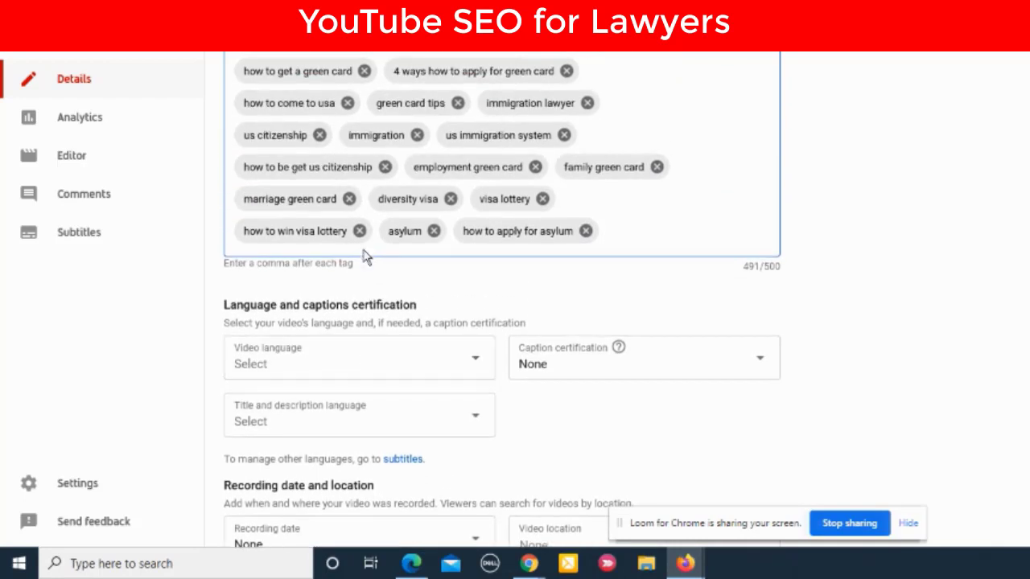
pyautogui.scroll(-3, 368, 251)
pyautogui.click(476, 177)
pyautogui.scroll(-2, 346, 257)
pyautogui.scroll(-10, 322, 274)
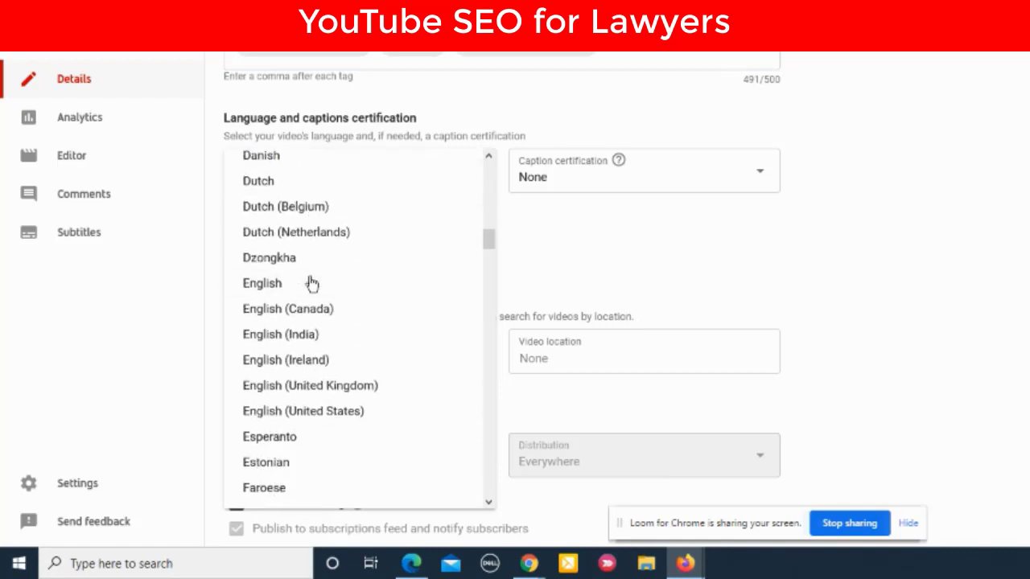
pyautogui.scroll(-2, 312, 290)
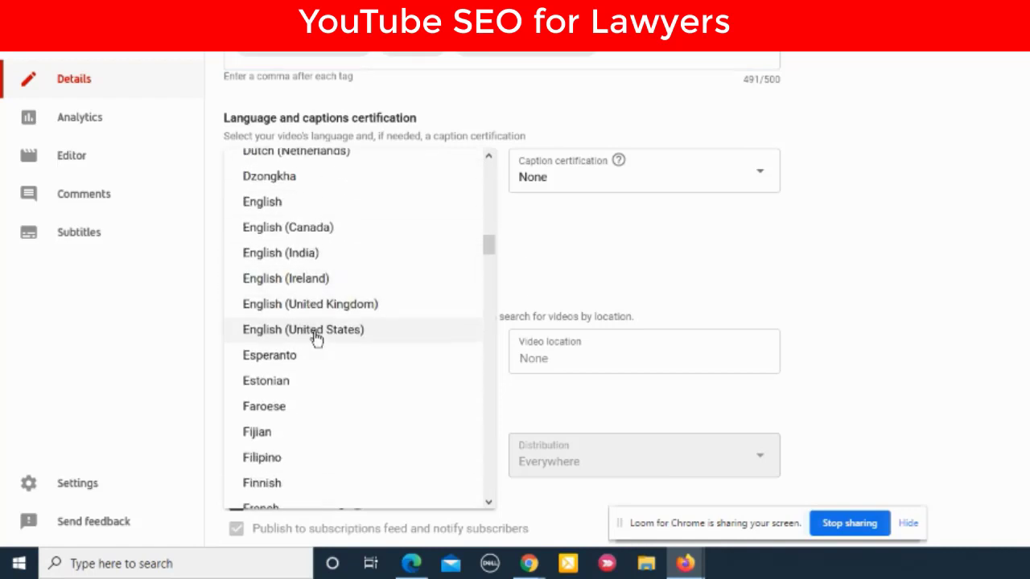
pyautogui.click(316, 339)
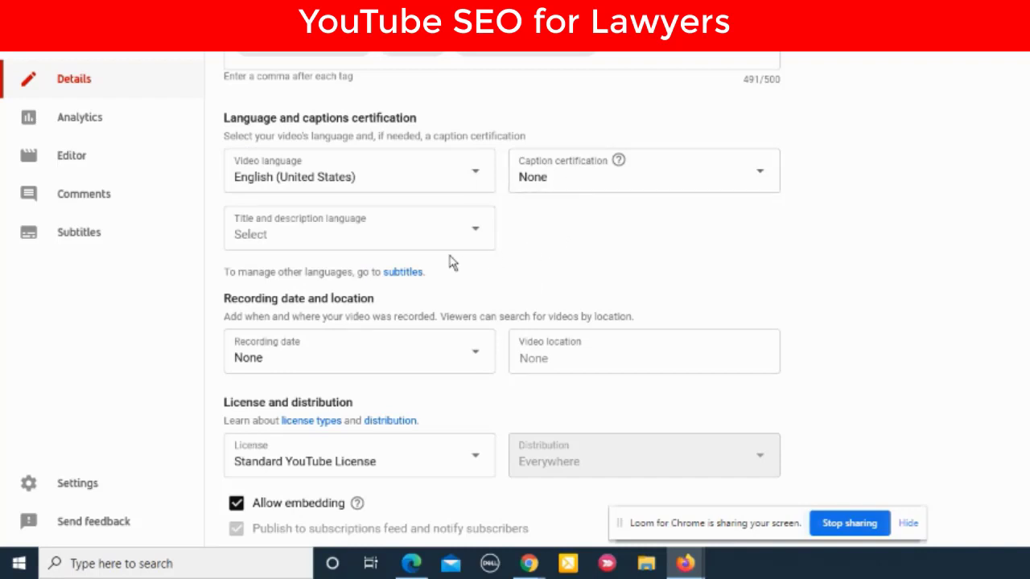
# Set the title and description language to English (United States)
pyautogui.click(475, 233)
pyautogui.scroll(-10, 338, 159)
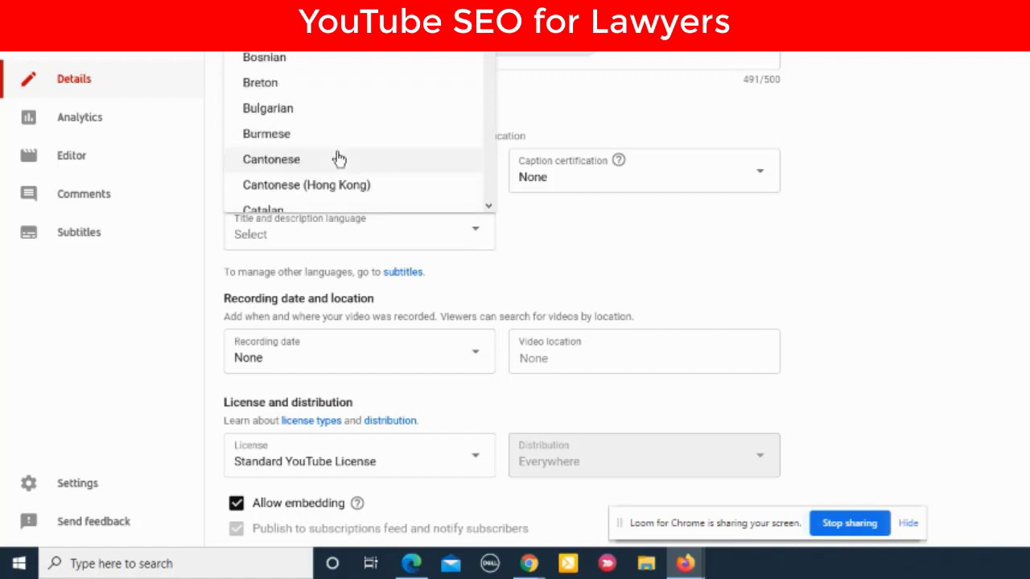
pyautogui.scroll(-2, 338, 153)
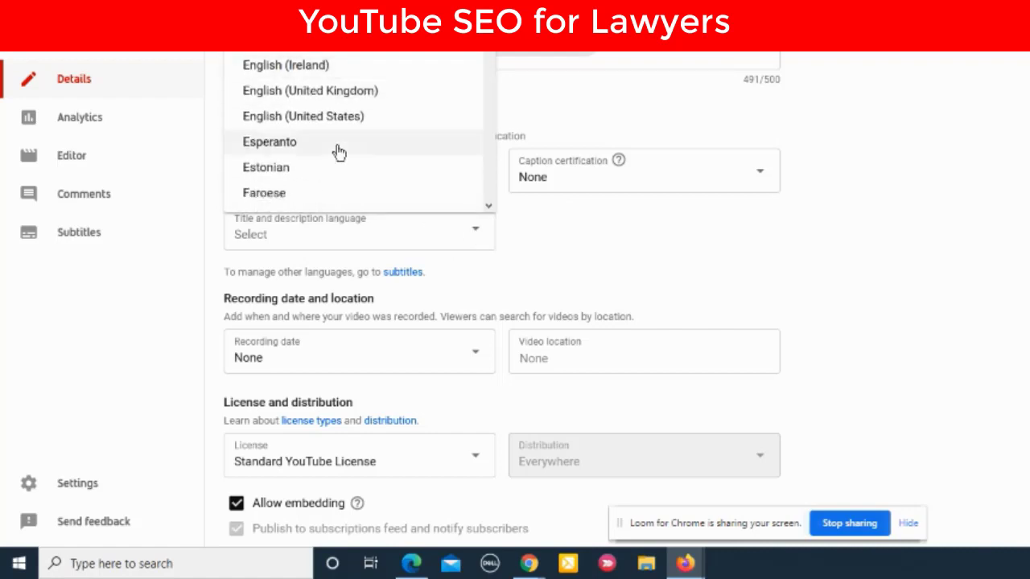
pyautogui.click(336, 131)
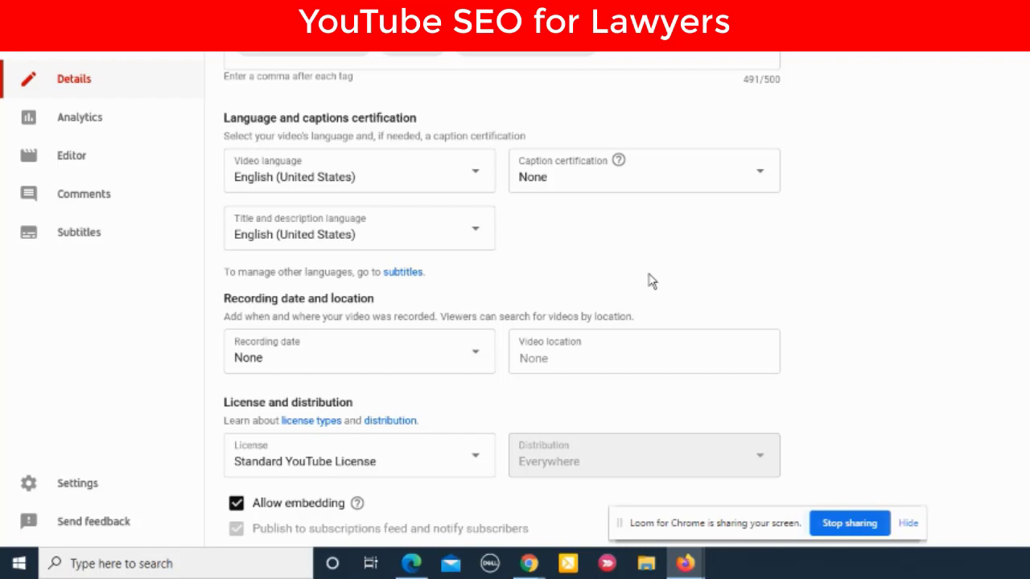
pyautogui.scroll(-2, 804, 241)
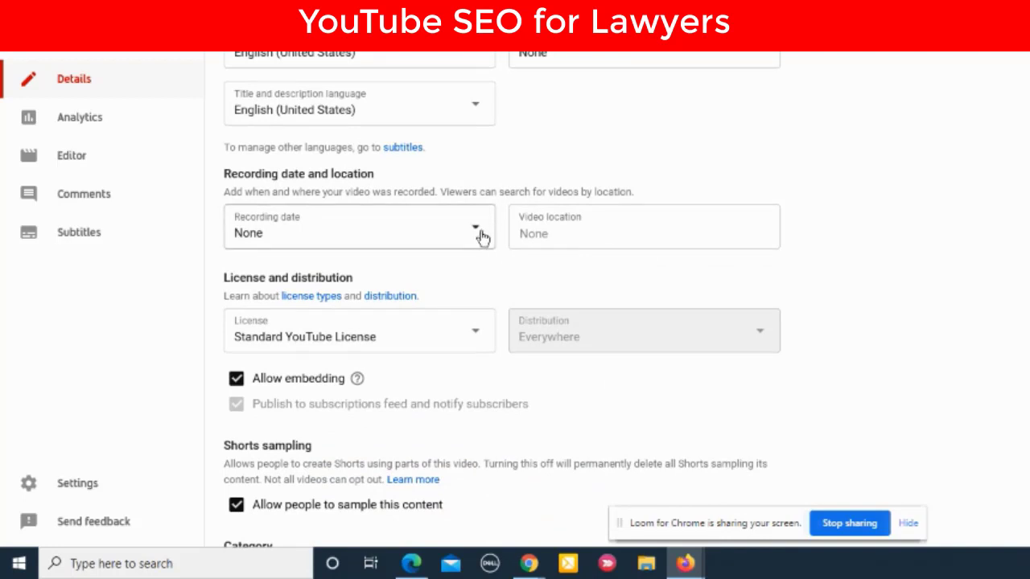
# Set the recording date to Jun 2, 2021 and the video location to Boston
pyautogui.click(482, 233)
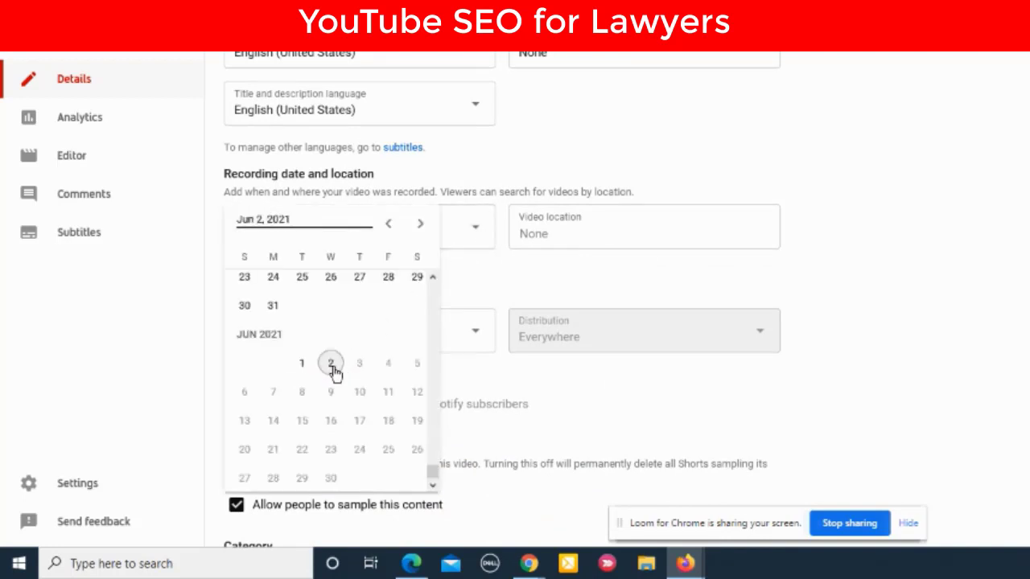
pyautogui.click(334, 366)
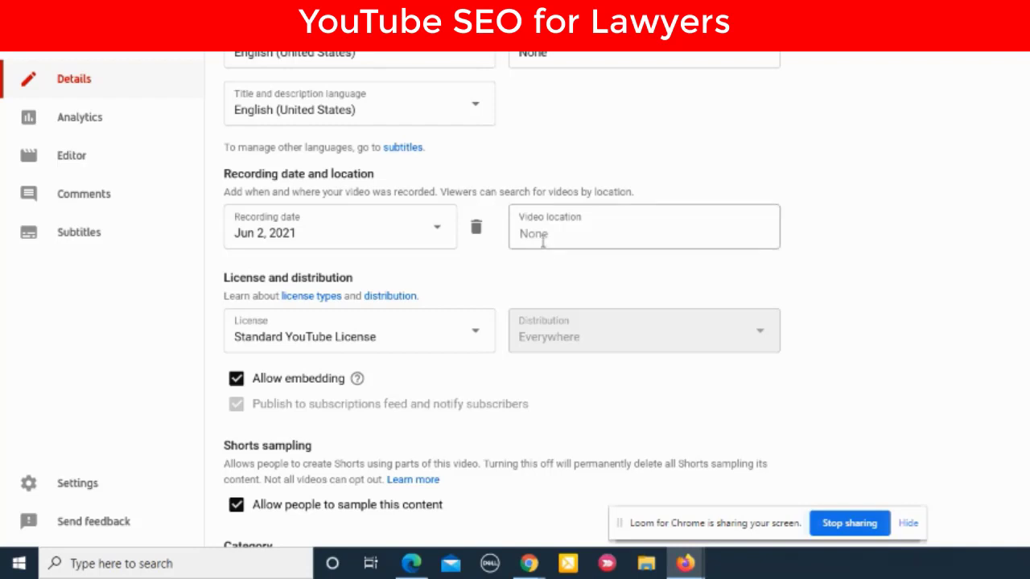
pyautogui.click(543, 239)
pyautogui.write('boston')
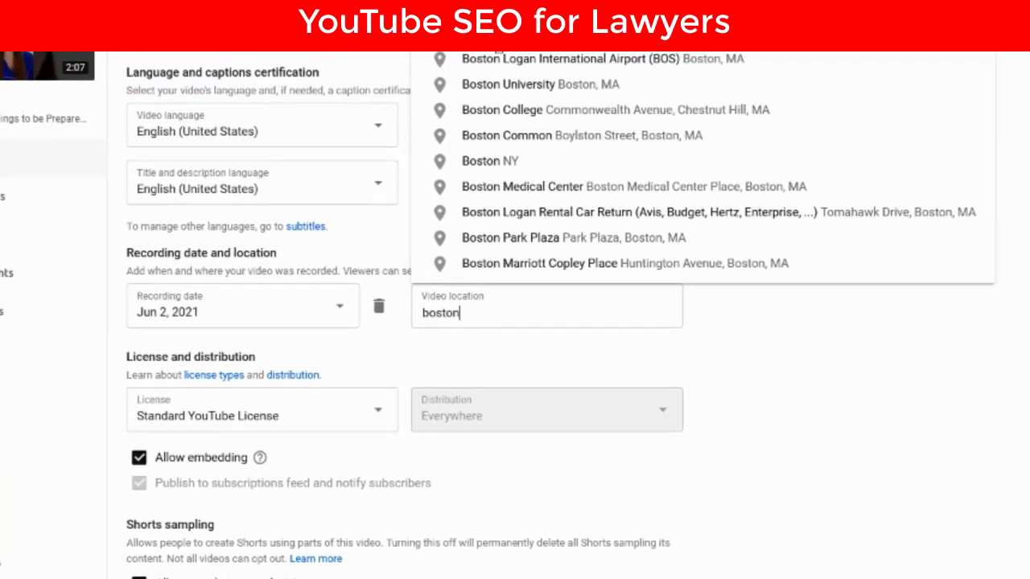
pyautogui.click(483, 33)
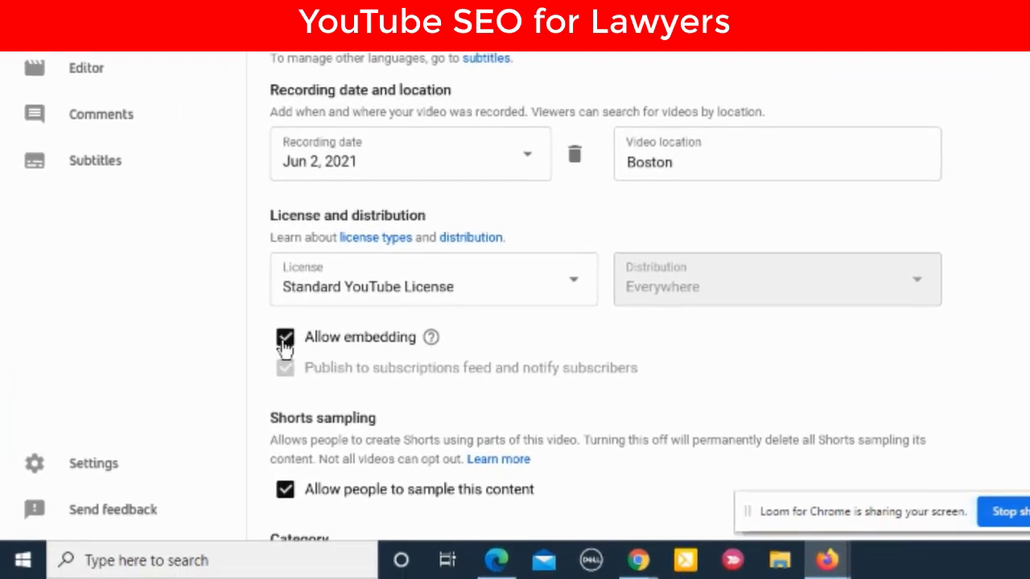
# Review the remaining video settings and save the video details
pyautogui.scroll(-2, 593, 349)
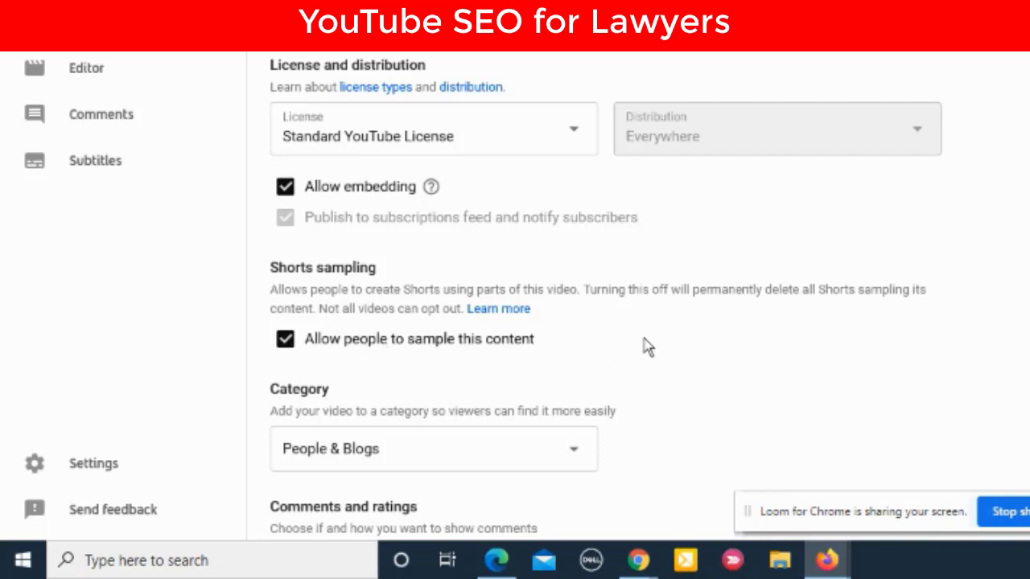
pyautogui.scroll(-2, 770, 345)
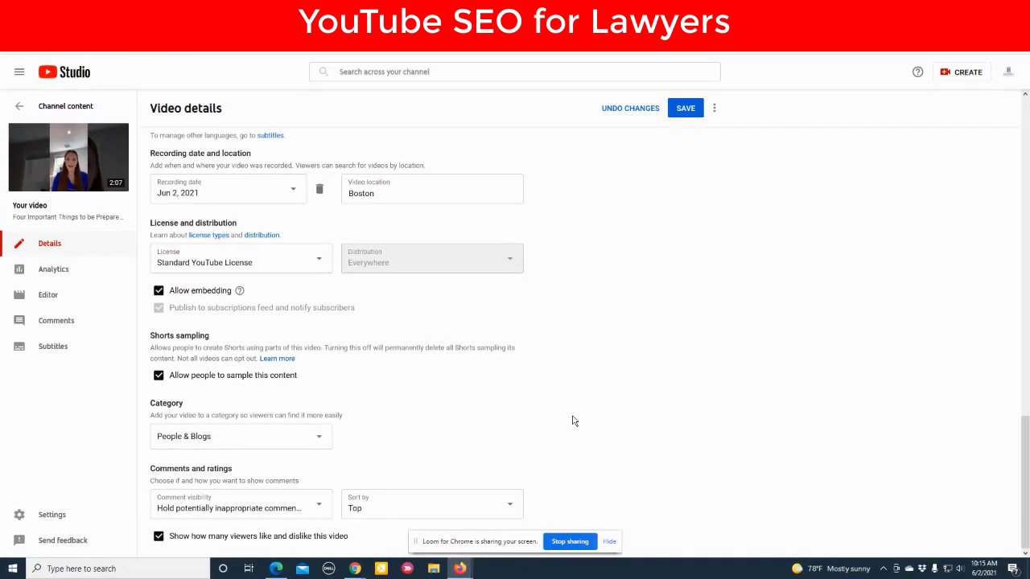
pyautogui.scroll(5, 573, 421)
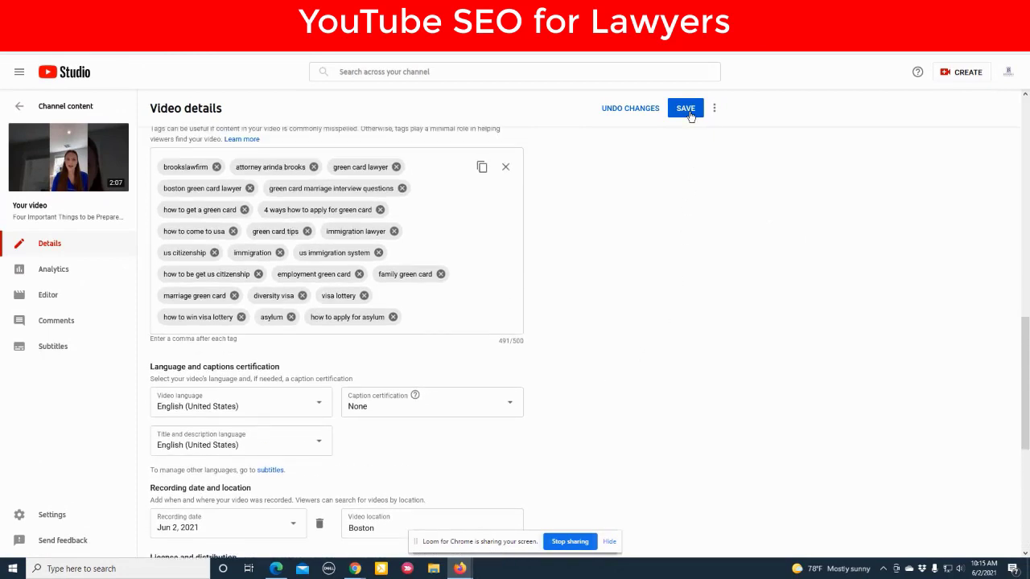
pyautogui.click(688, 110)
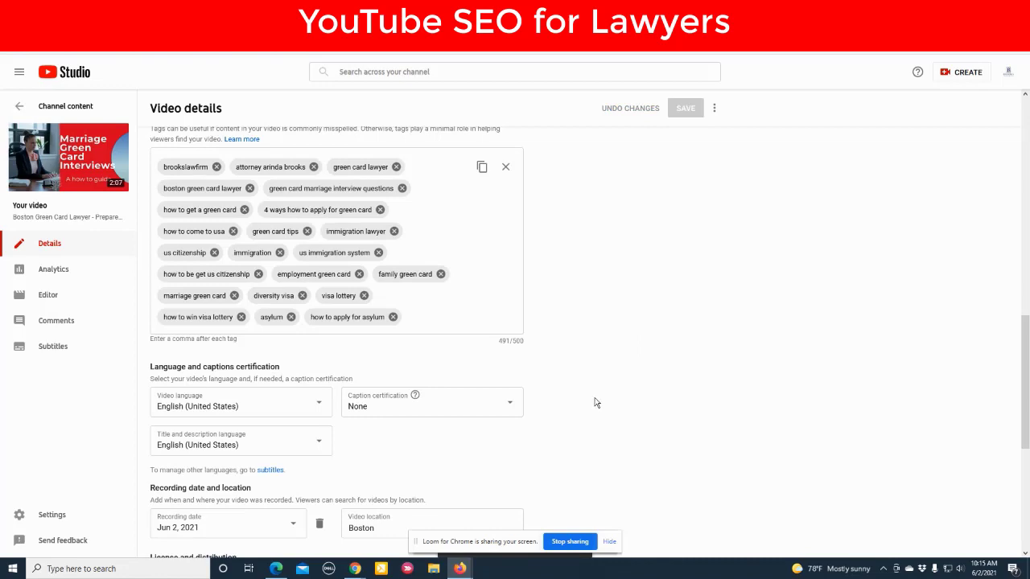
pyautogui.scroll(8, 596, 402)
# Check the file name IMG_6425.mov, then open the End screen editor
pyautogui.scroll(1, 662, 441)
pyautogui.scroll(1, 779, 458)
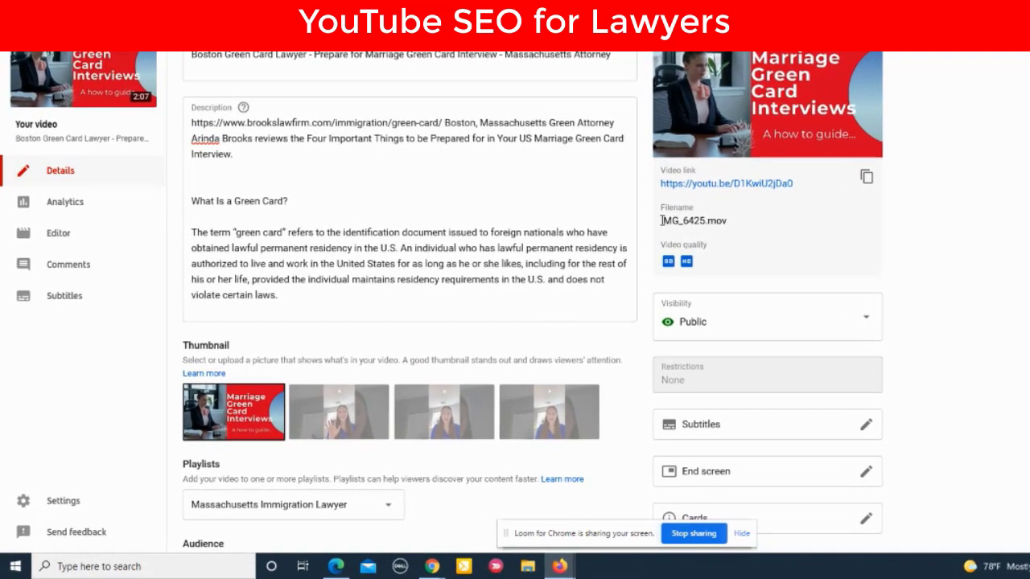
pyautogui.moveTo(661, 220); pyautogui.dragTo(738, 221)
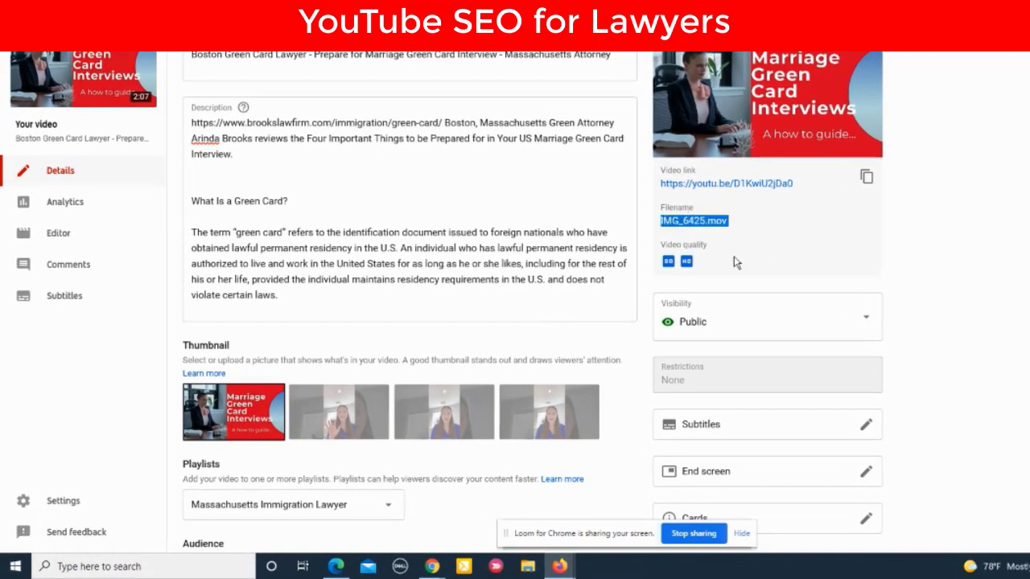
pyautogui.click(952, 241)
pyautogui.scroll(-2, 969, 279)
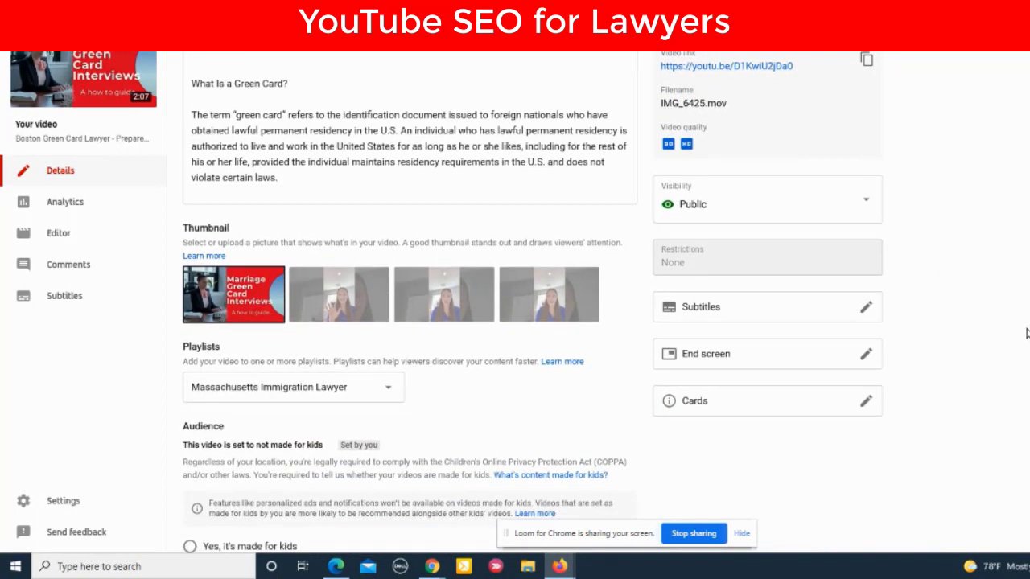
pyautogui.scroll(-2, 692, 230)
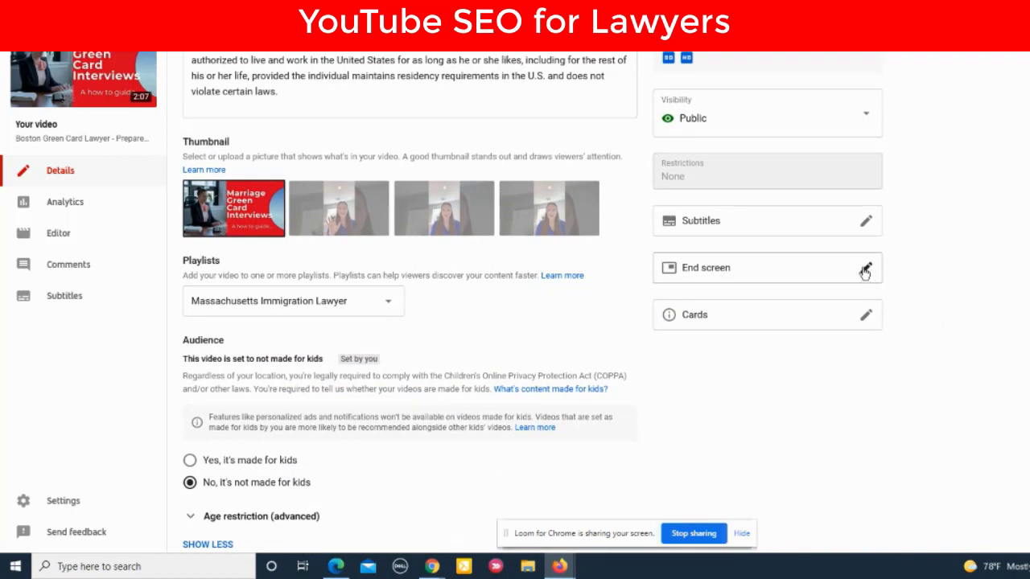
pyautogui.click(865, 270)
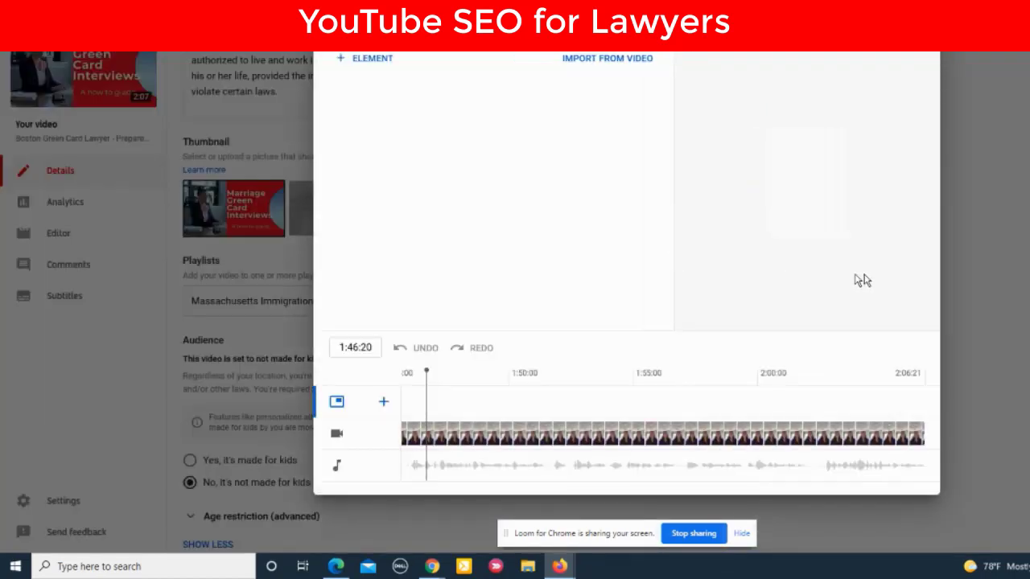
# Add a Video end-screen element set to 'Best for viewer'
pyautogui.click(359, 65)
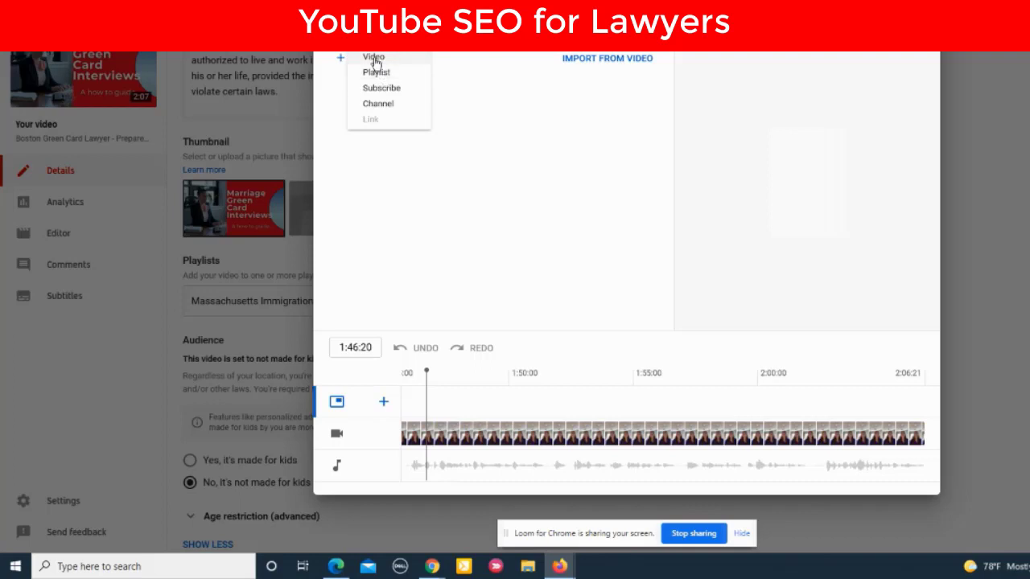
pyautogui.click(374, 58)
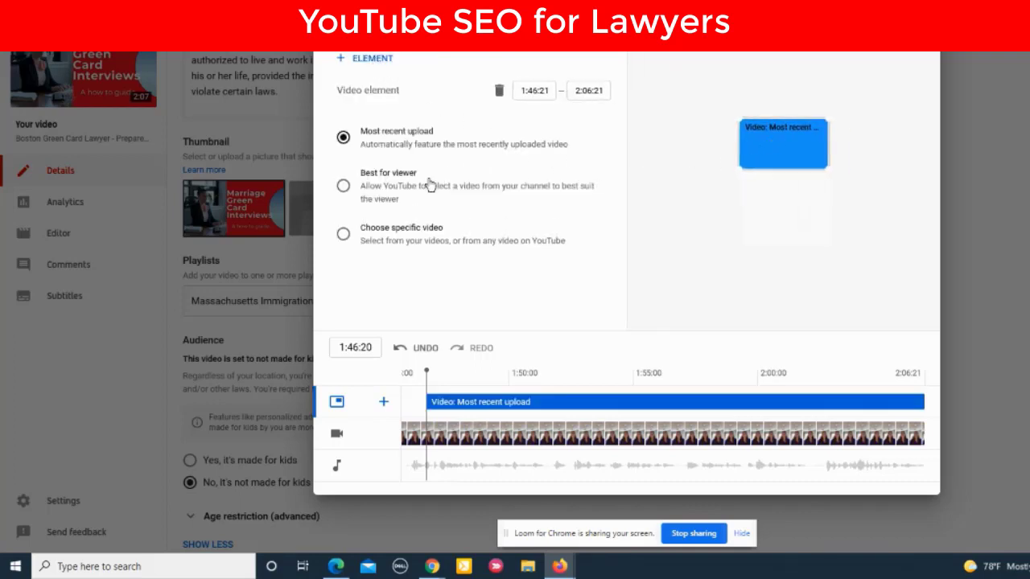
pyautogui.click(344, 186)
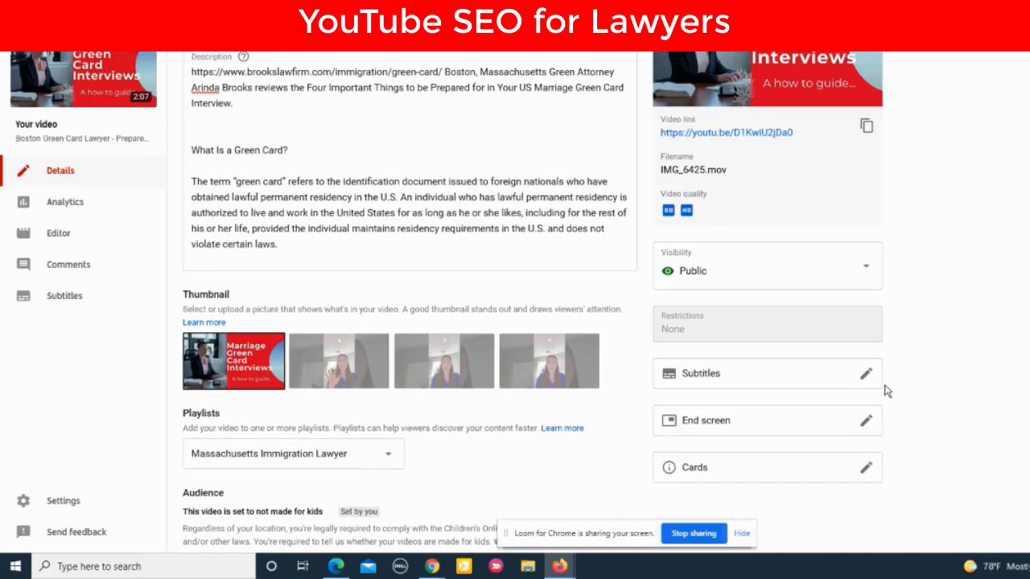
# Open the video's public watch page and highlight its title
pyautogui.scroll(-4, 933, 392)
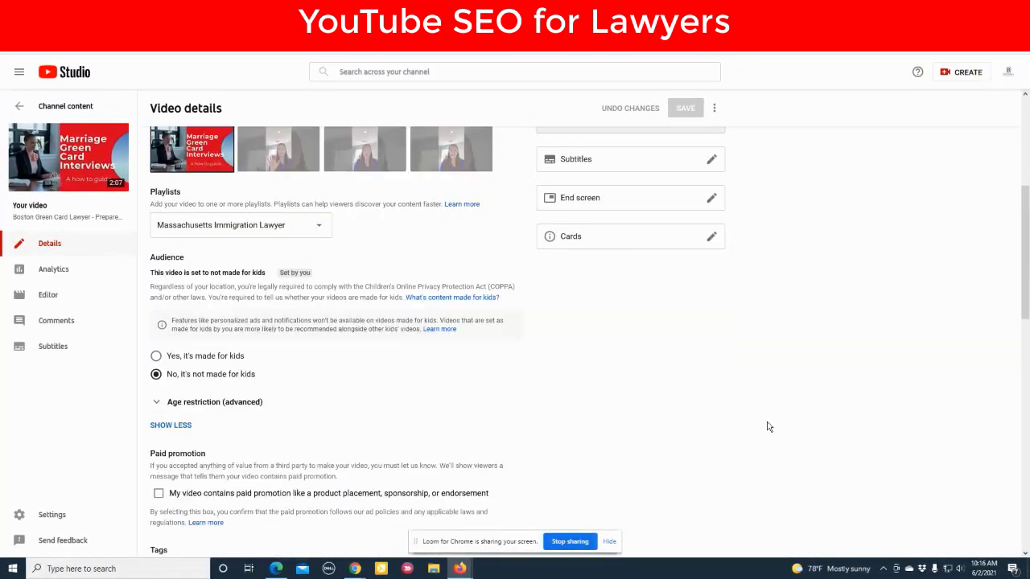
pyautogui.scroll(-5, 768, 426)
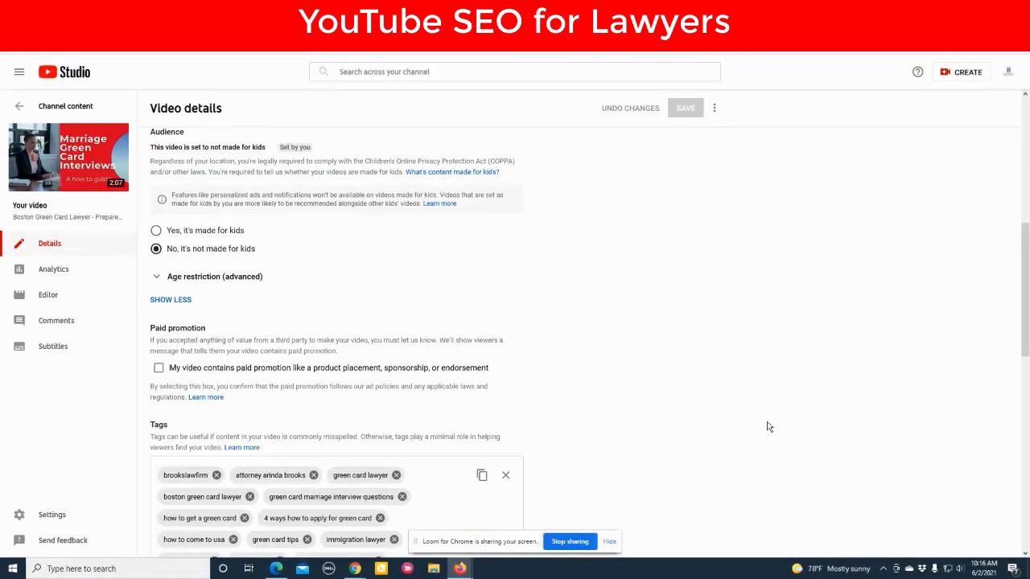
pyautogui.scroll(10, 769, 426)
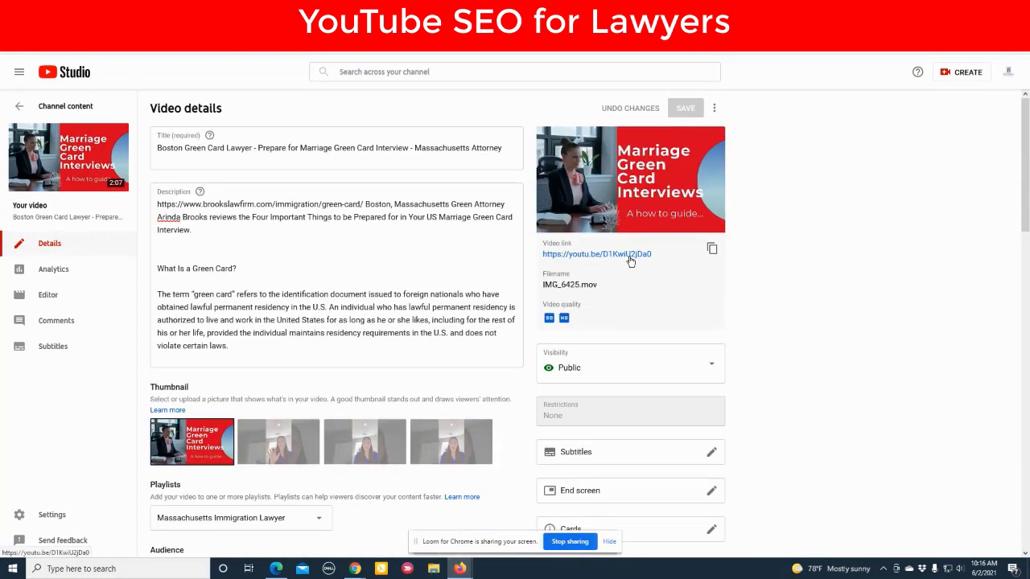
pyautogui.click(630, 257)
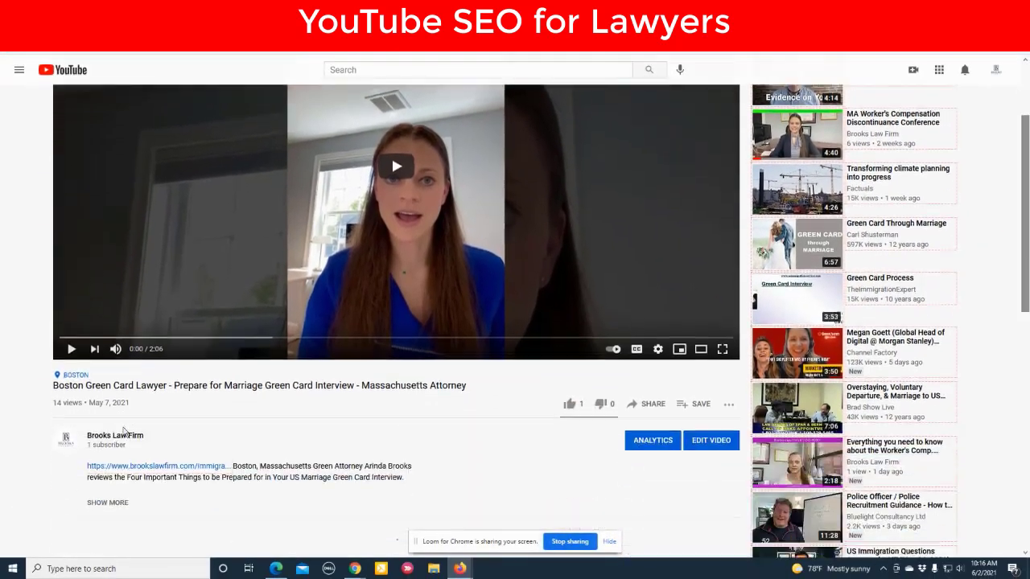
pyautogui.scroll(-1, 87, 368)
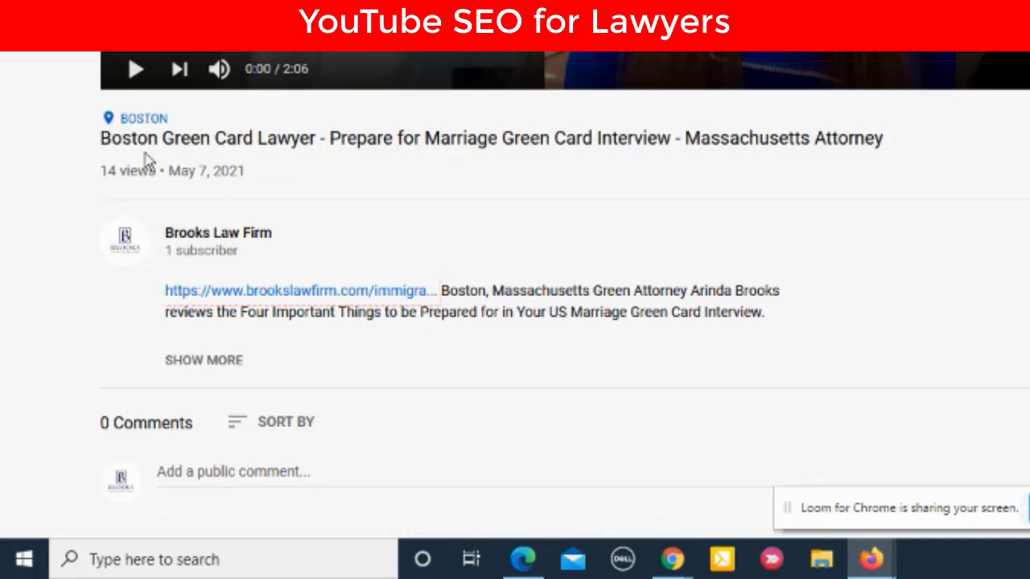
pyautogui.moveTo(102, 139); pyautogui.dragTo(929, 143)
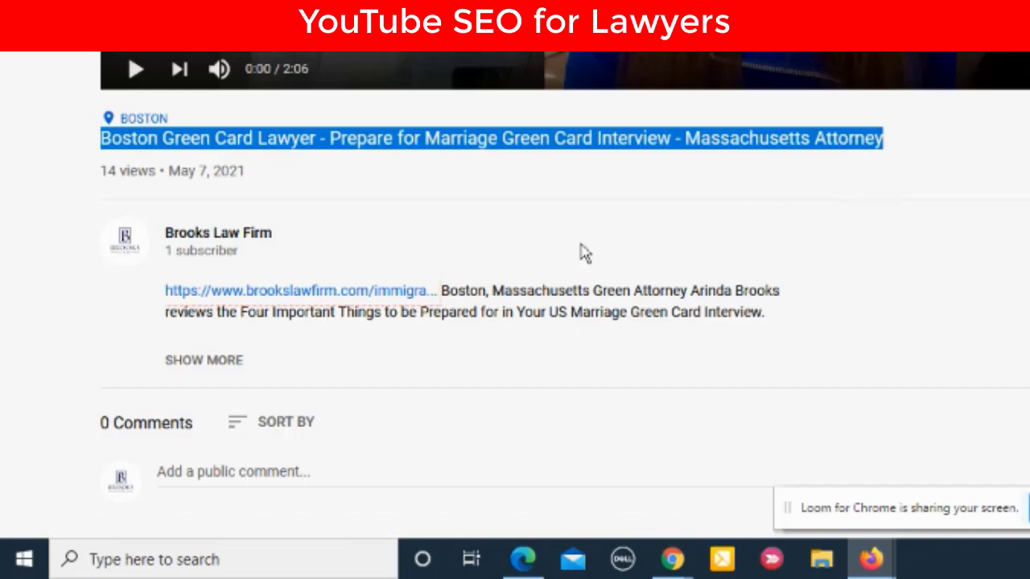
# Highlight the Boston attorney and marriage green card phrases, expand the description, then resume editing it
pyautogui.scroll(4, 451, 292)
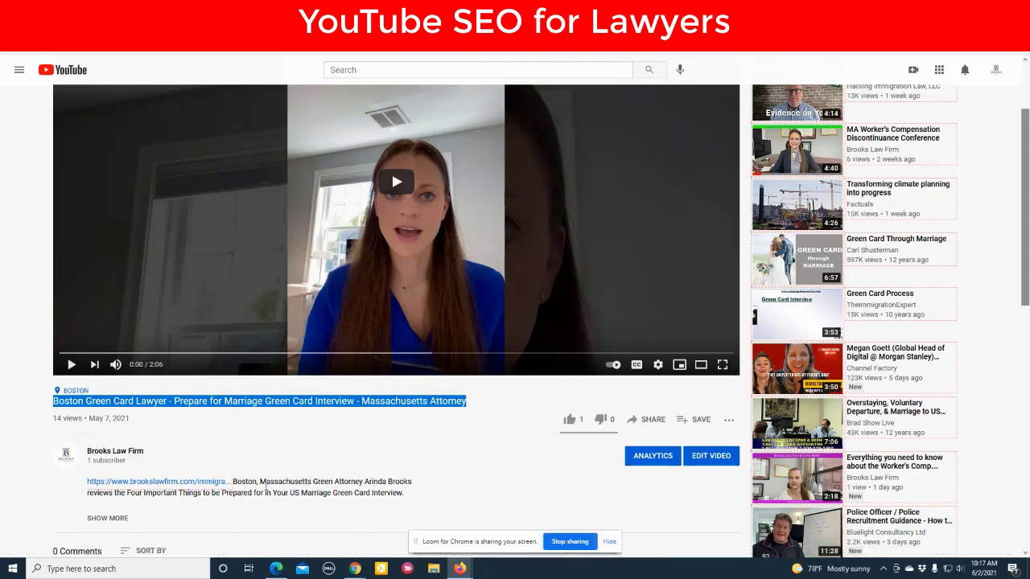
pyautogui.scroll(2, 265, 491)
pyautogui.scroll(-4, 266, 490)
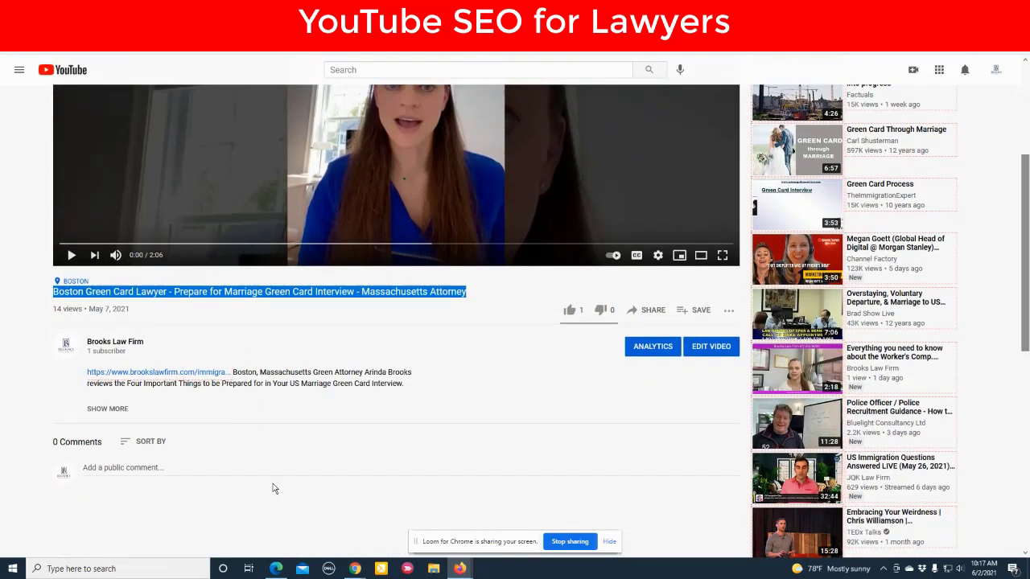
pyautogui.moveTo(233, 373); pyautogui.dragTo(366, 373)
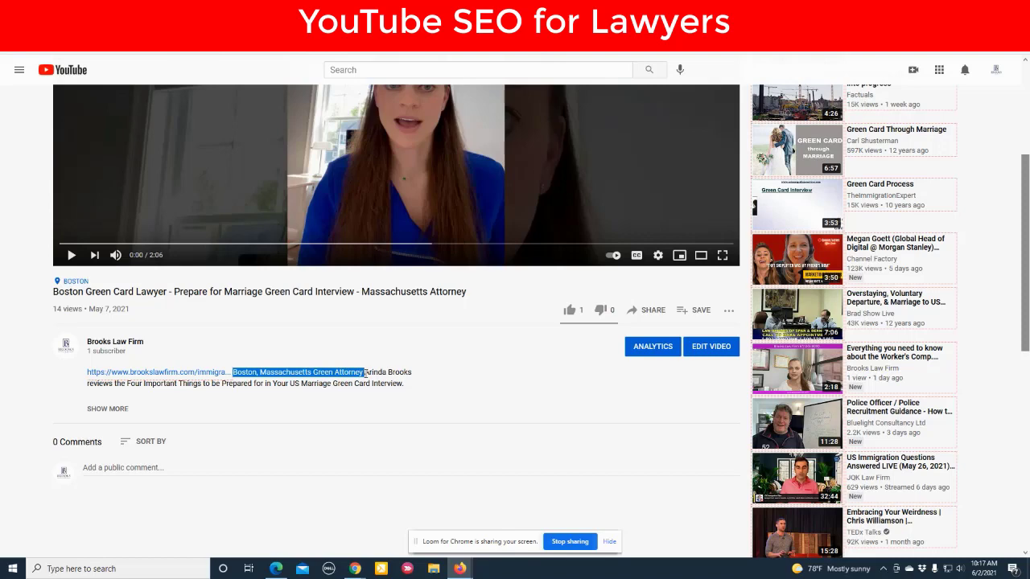
pyautogui.moveTo(226, 386); pyautogui.dragTo(367, 384)
pyautogui.click(127, 410)
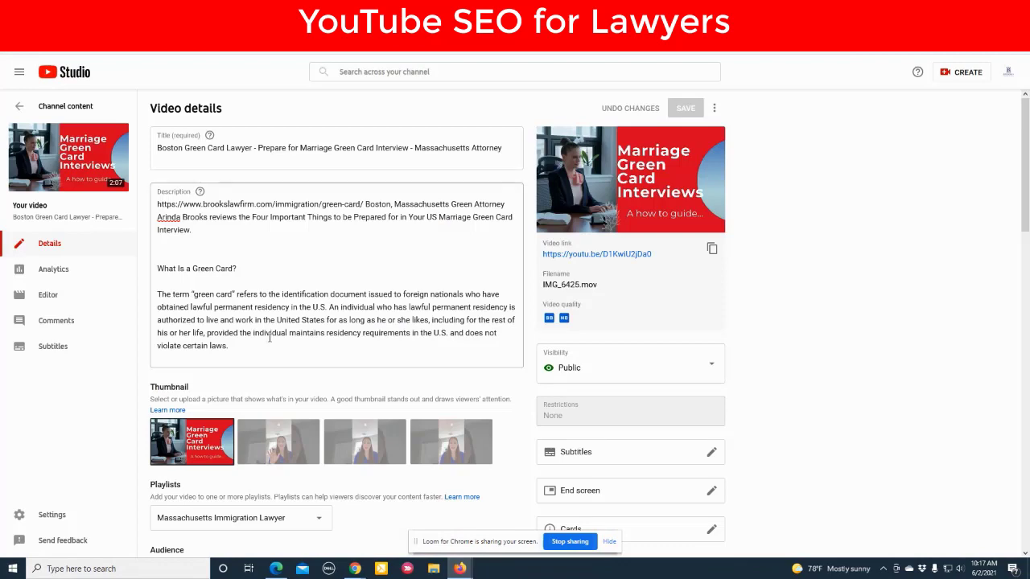
pyautogui.click(251, 343)
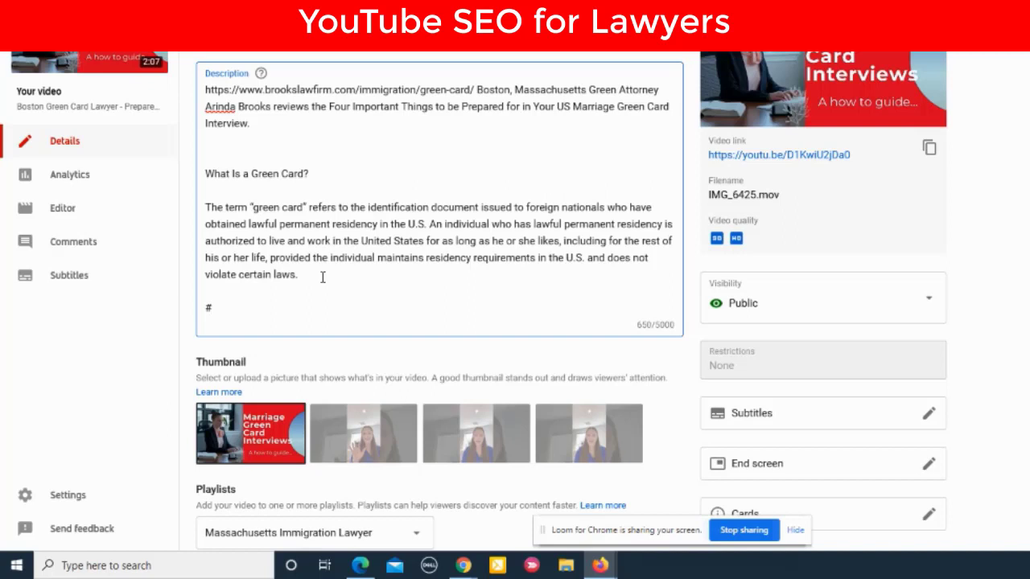
# Add #greencardlawyer, #bostongreencardlawyer, #greencardmarriageinterview, #prepareformarriagegreencardinterview, #greencardmarriageinterviewquestions on separate lines, then two blank lines
pyautogui.write('reencardlawyer')
pyautogui.press('Return')
pyautogui.write('#b')
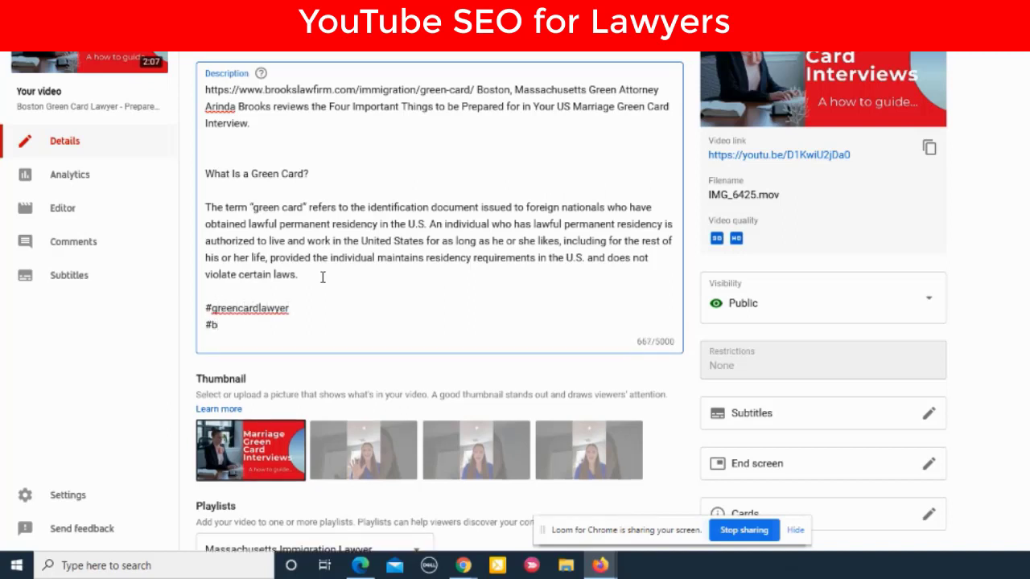
pyautogui.write('sotostongreencardlawyer')
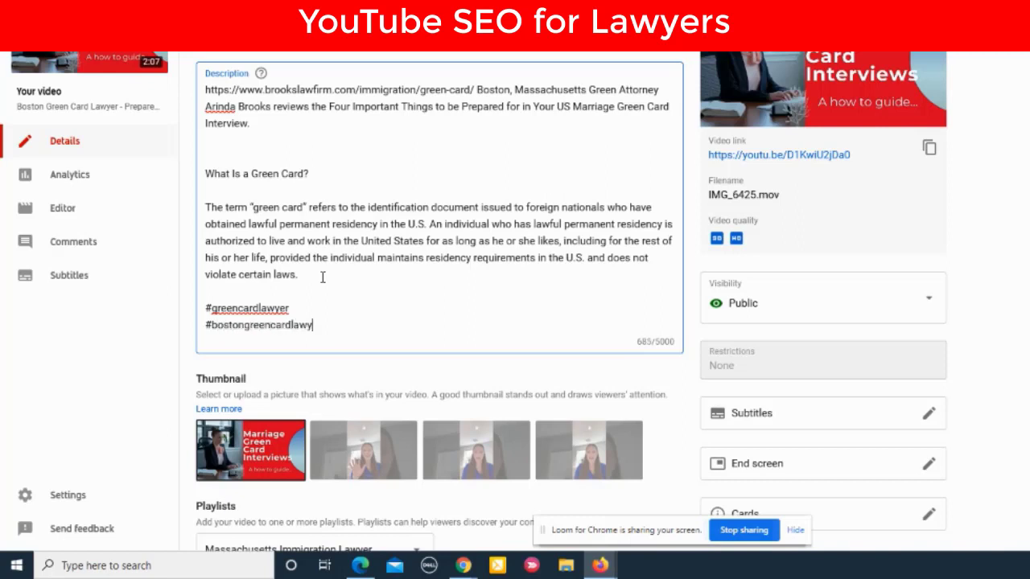
pyautogui.press('Return')
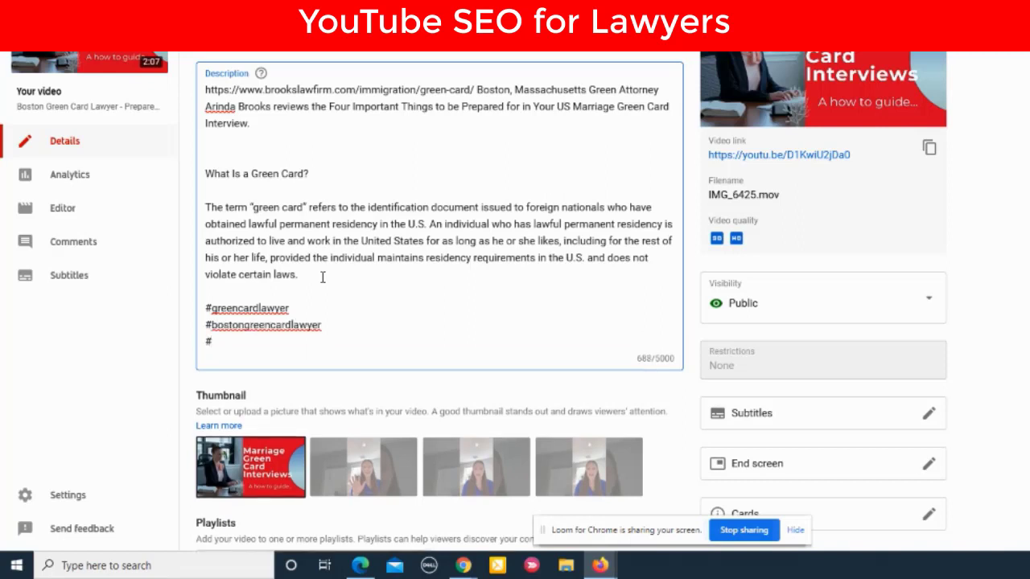
pyautogui.write('#greencardmarriageinter')
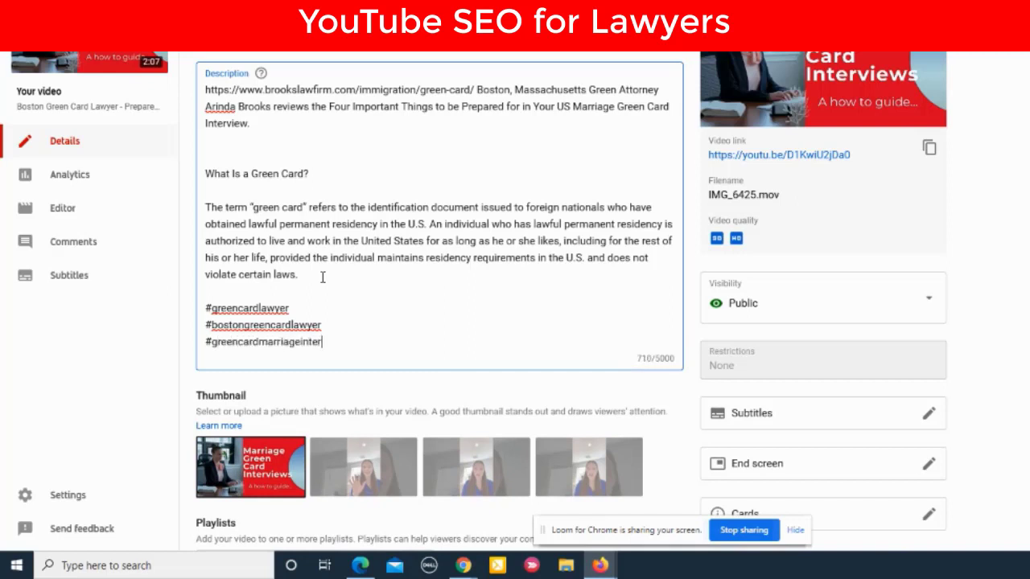
pyautogui.write('view #pre')
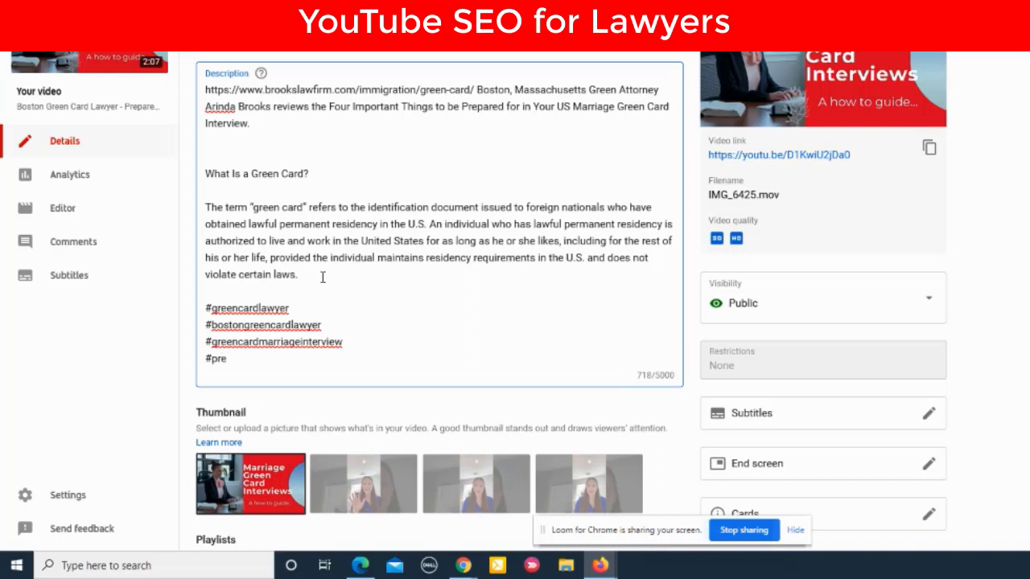
pyautogui.write('pareformarriagegree')
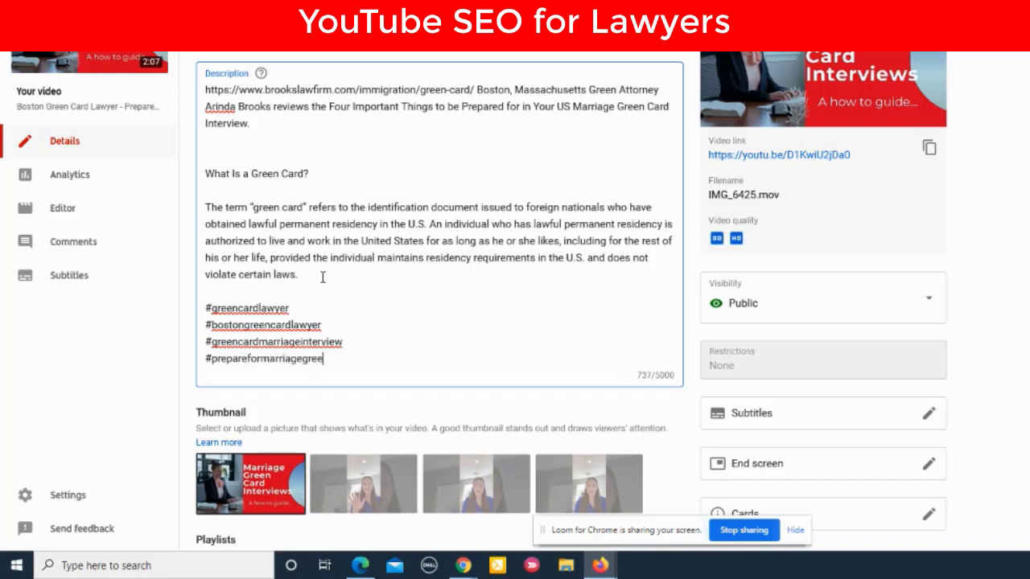
pyautogui.write('ncardinterview')
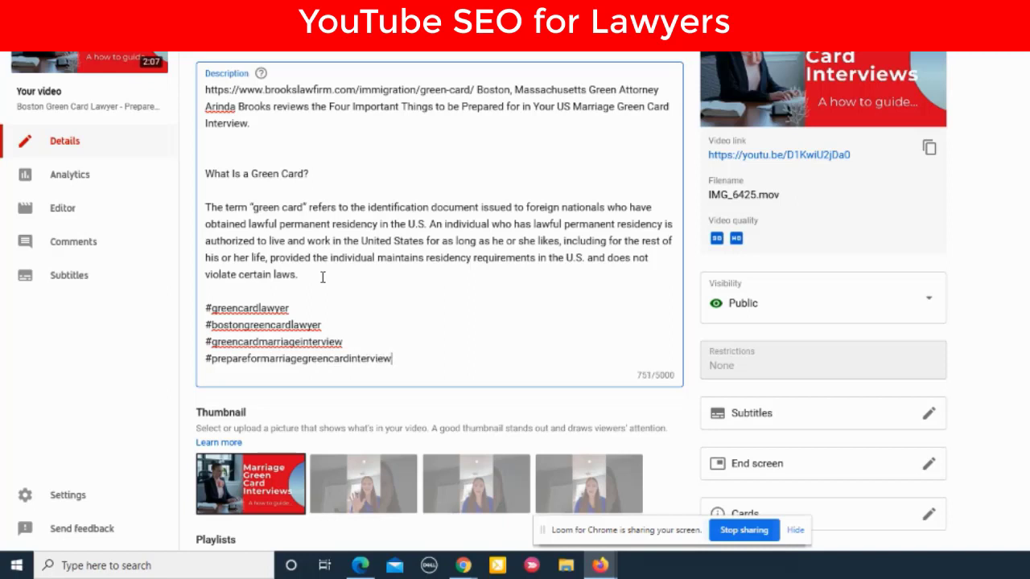
pyautogui.press('Return')
pyautogui.write('#greencardmarriageinterviewquestion')
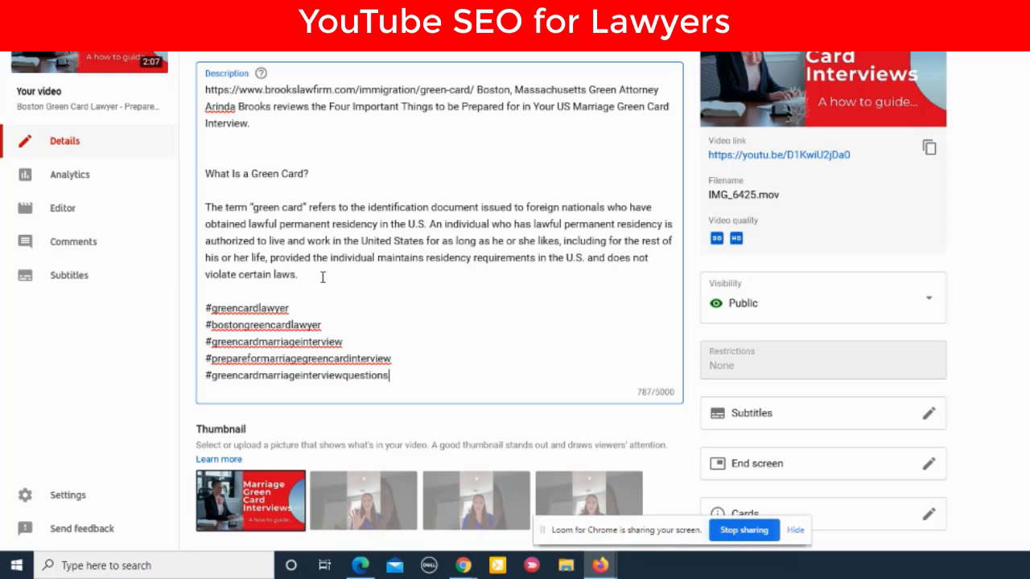
pyautogui.write('s')
pyautogui.press('Return')
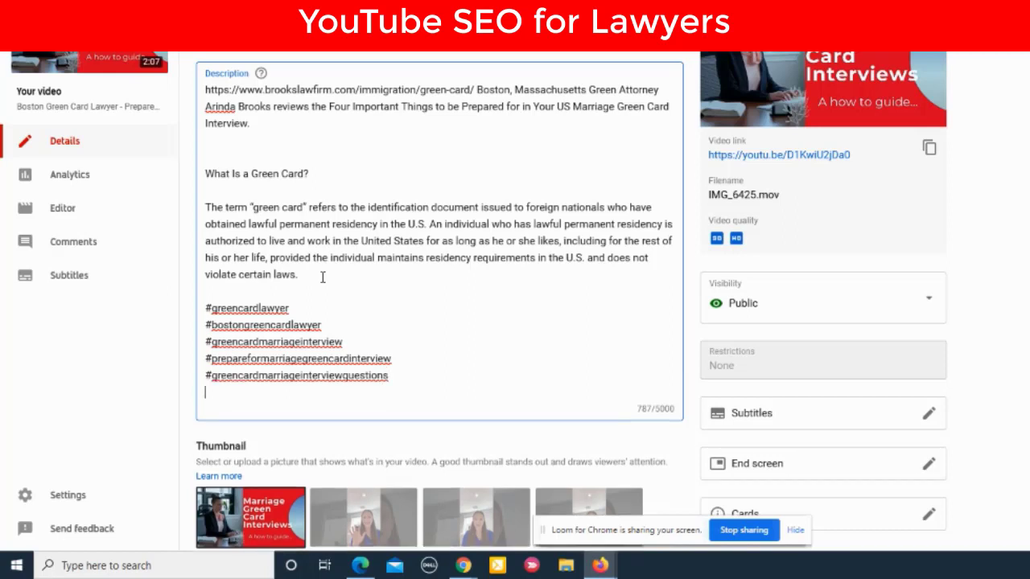
pyautogui.press('Return')
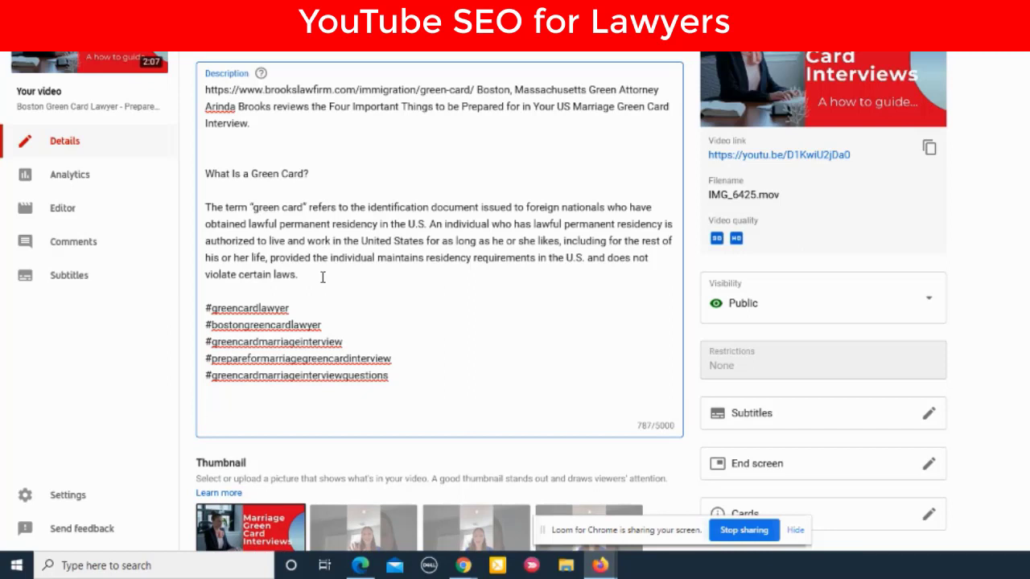
# Add 'Brooks Law Firm', 'Boston, MA' and the firm's phone number on separate lines
pyautogui.write('Brooks Law Firm')
pyautogui.press('Return')
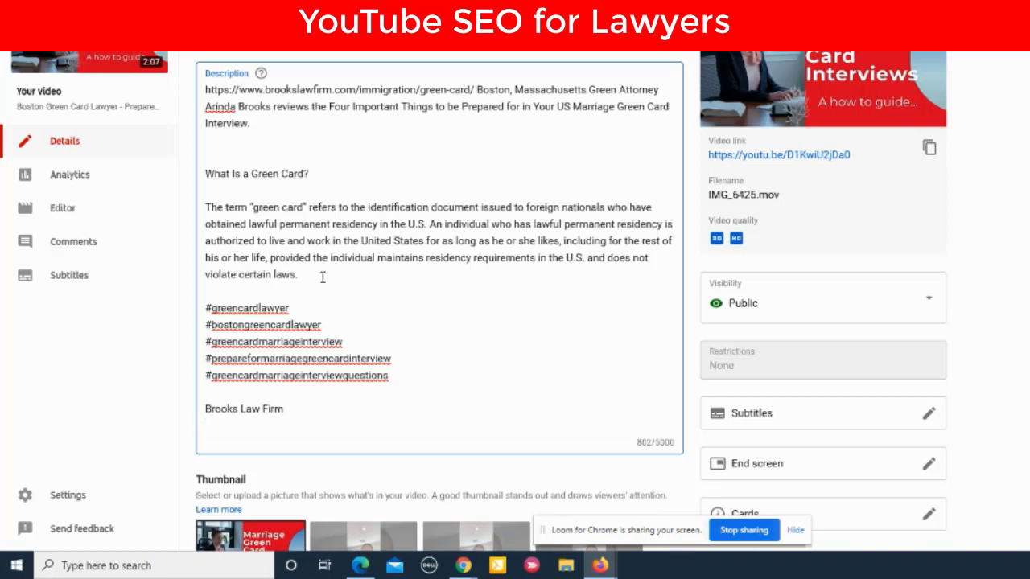
pyautogui.write('Boston, MA')
pyautogui.press('Return')
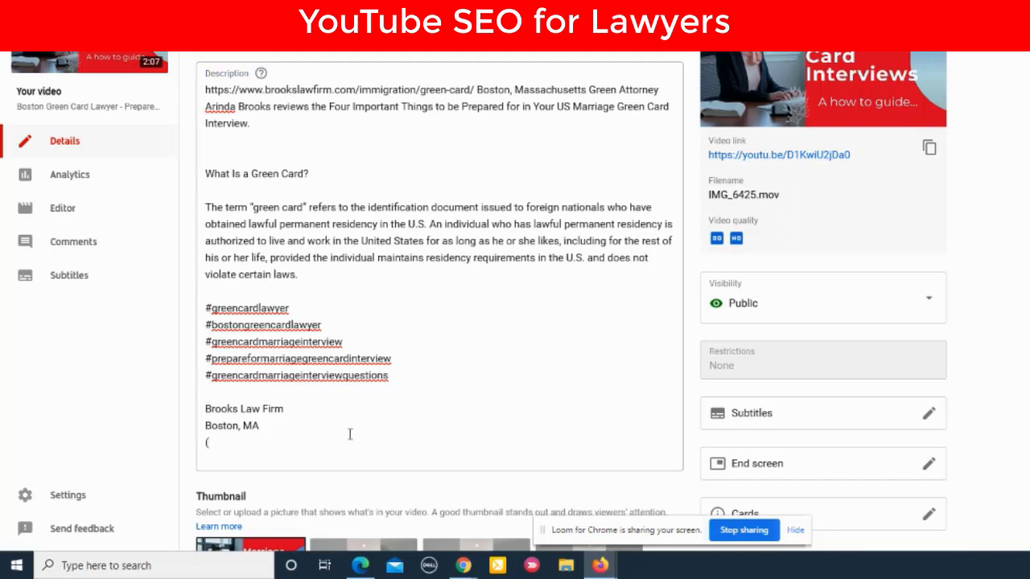
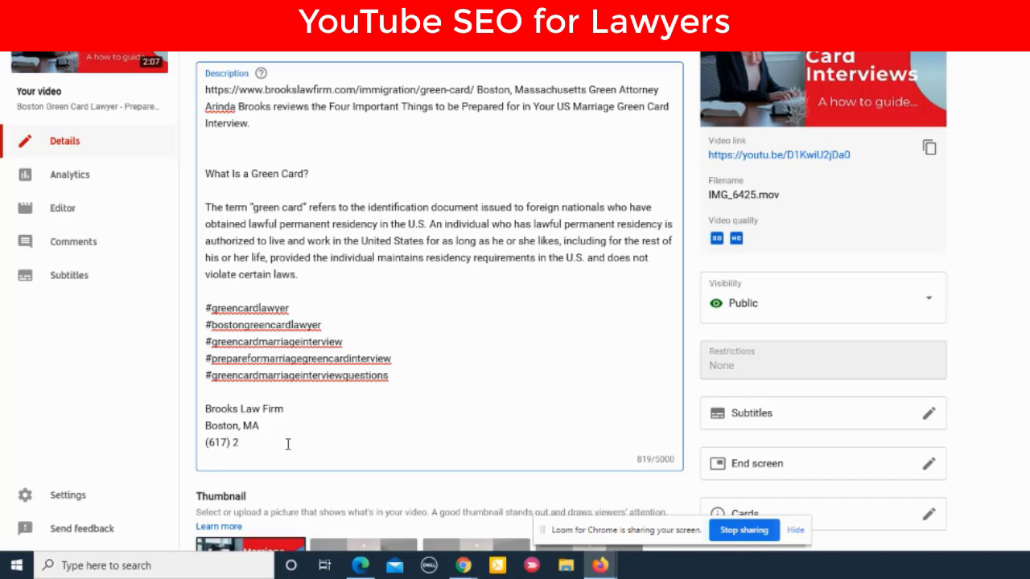
pyautogui.press('Return')
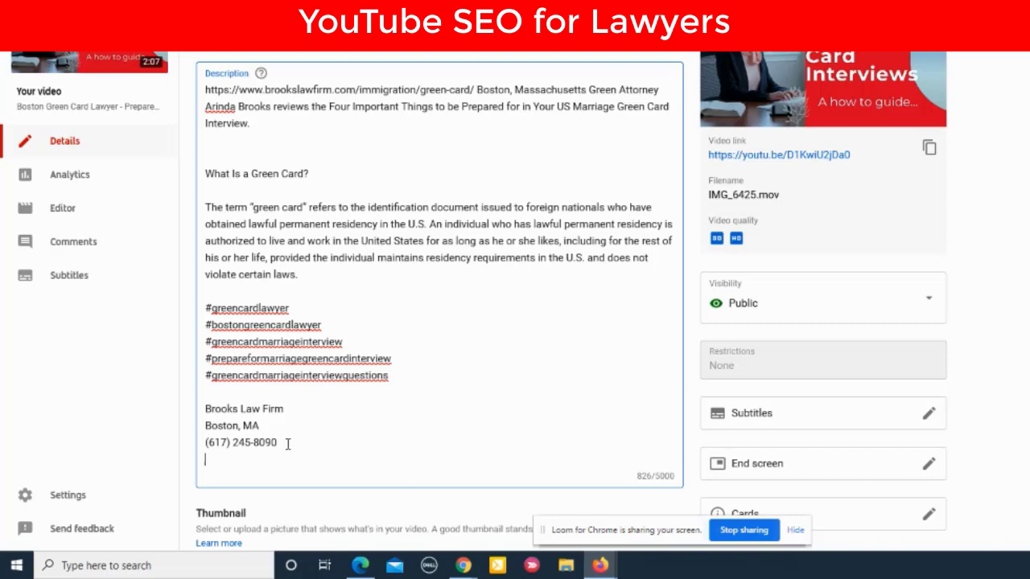
# Paste the firm's website on the last line, save the details, and reload the watch page
pyautogui.rightClick(227, 459)
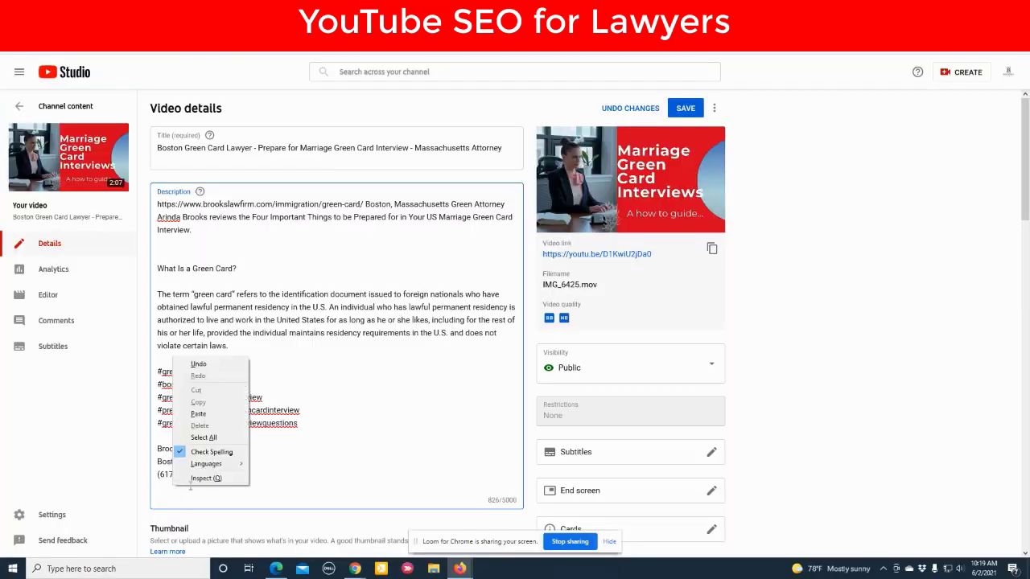
pyautogui.click(198, 414)
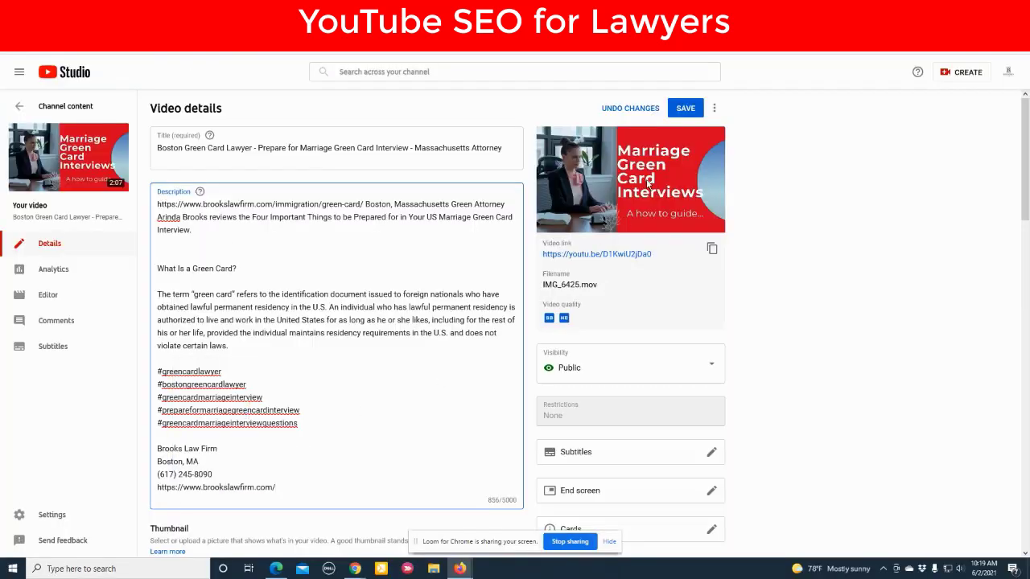
pyautogui.click(684, 113)
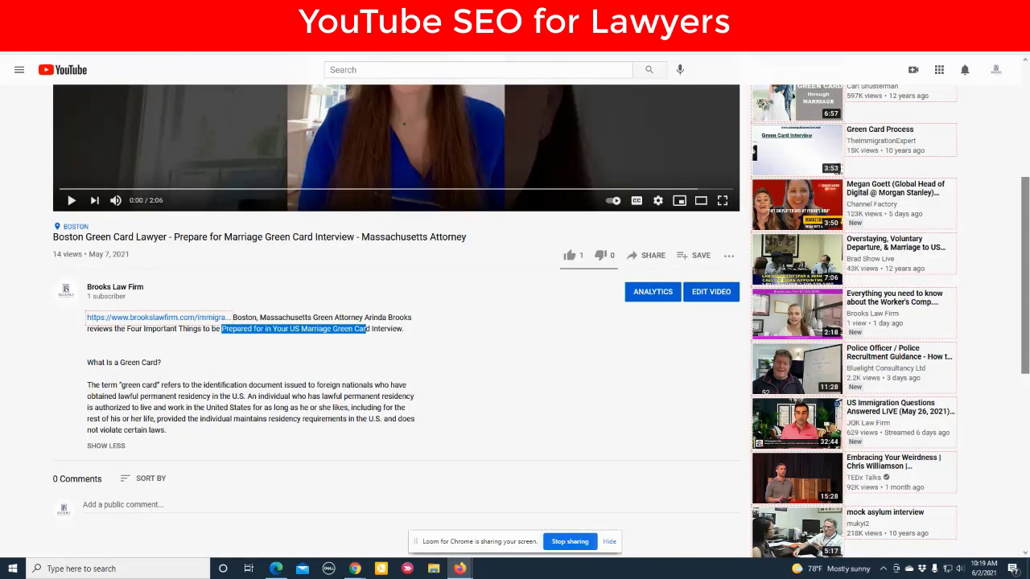
pyautogui.press('F5')
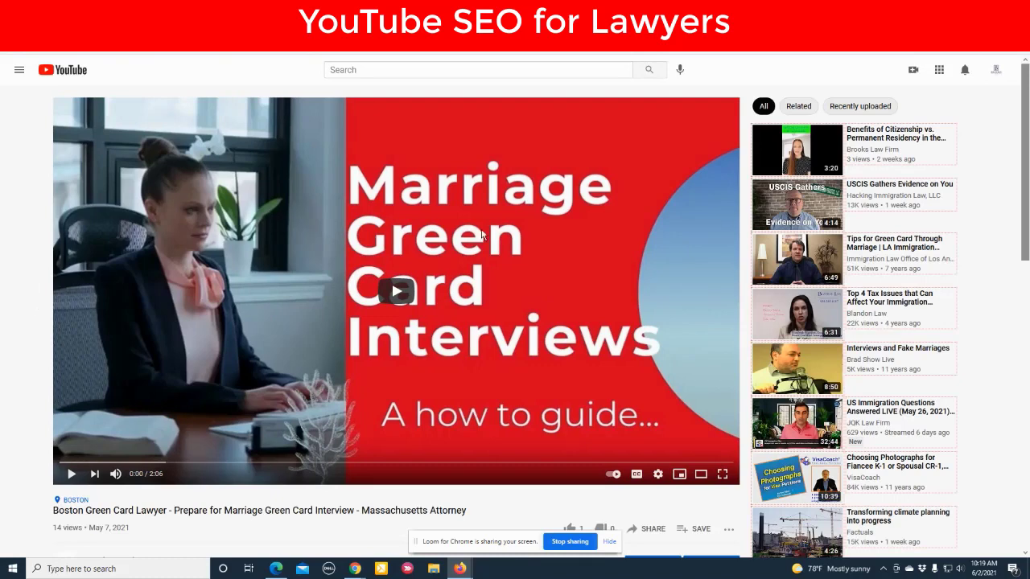
# Expand the watch page description and review the title, hashtags and firm contact lines
pyautogui.scroll(-1, 580, 274)
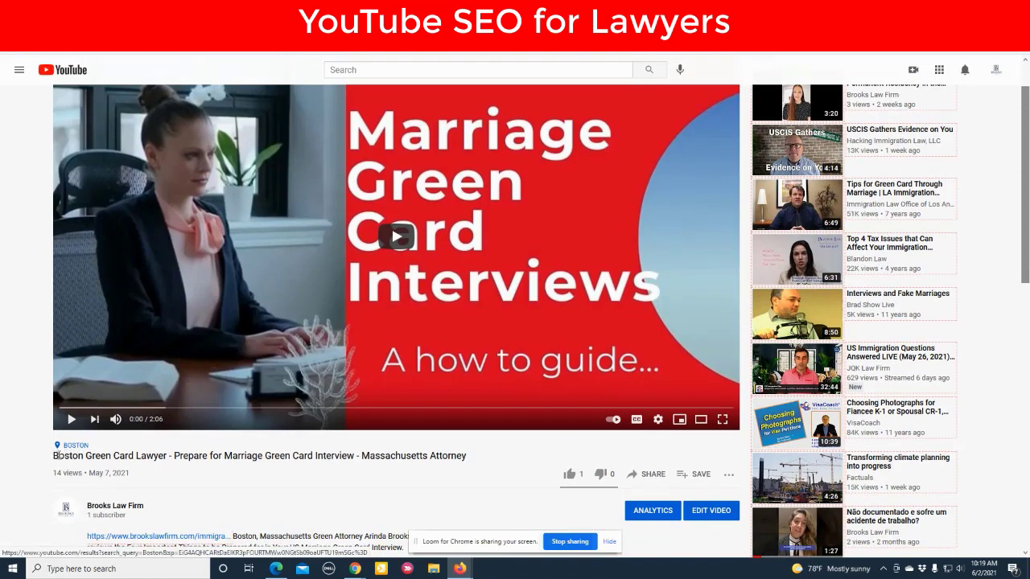
pyautogui.moveTo(54, 456); pyautogui.dragTo(314, 466)
pyautogui.scroll(-3, 313, 467)
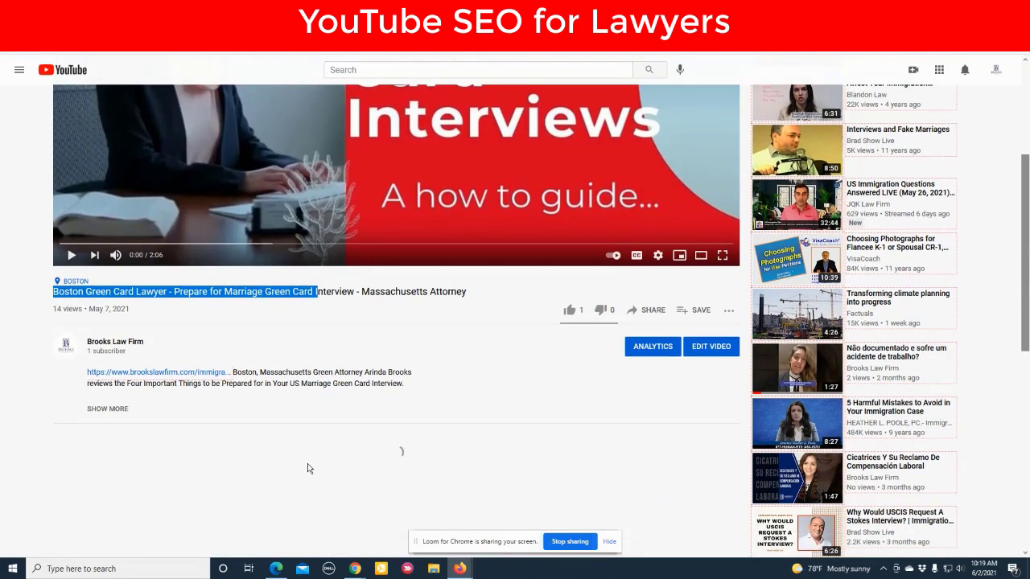
pyautogui.click(119, 415)
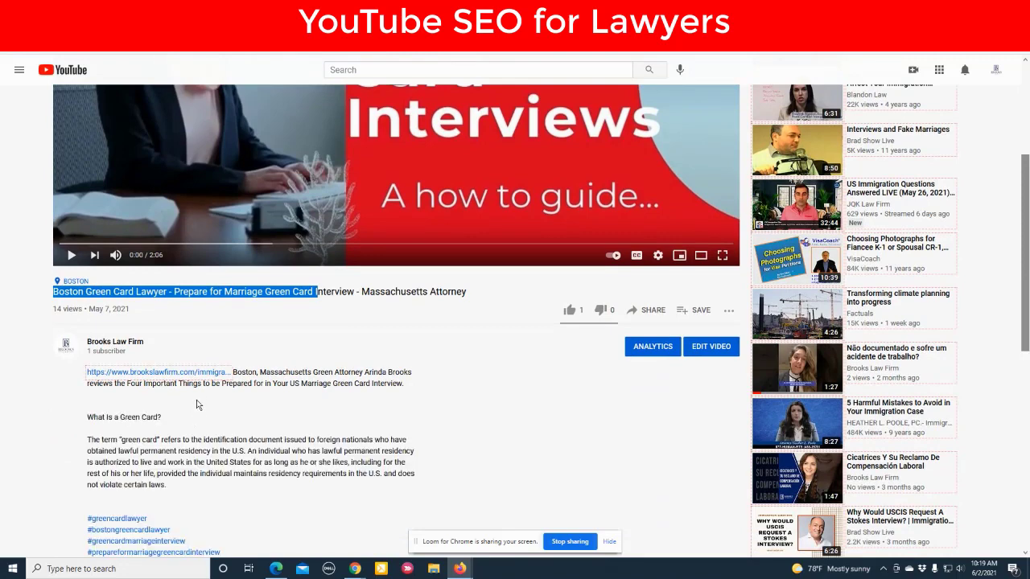
pyautogui.scroll(-2, 196, 383)
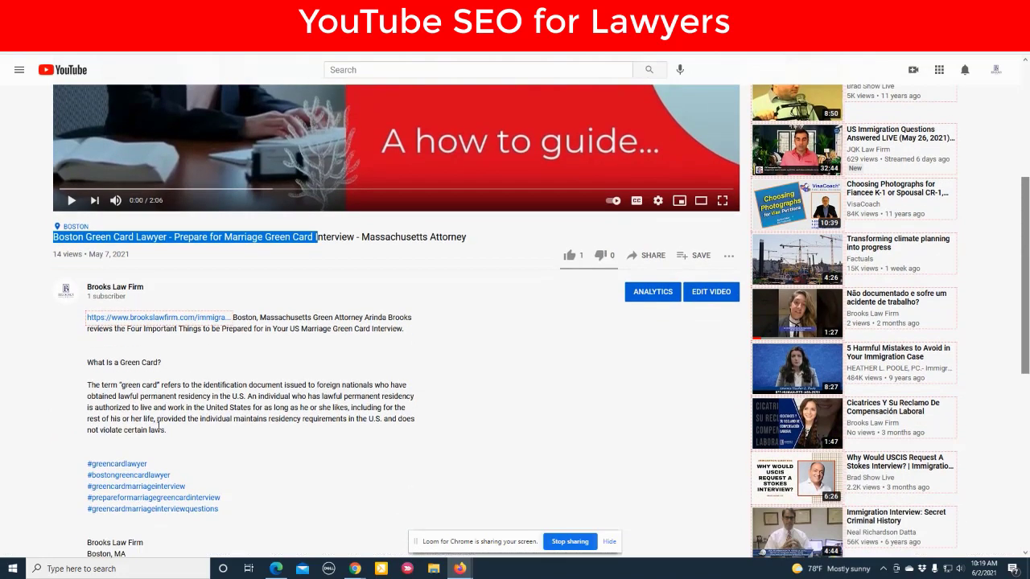
pyautogui.scroll(-2, 116, 468)
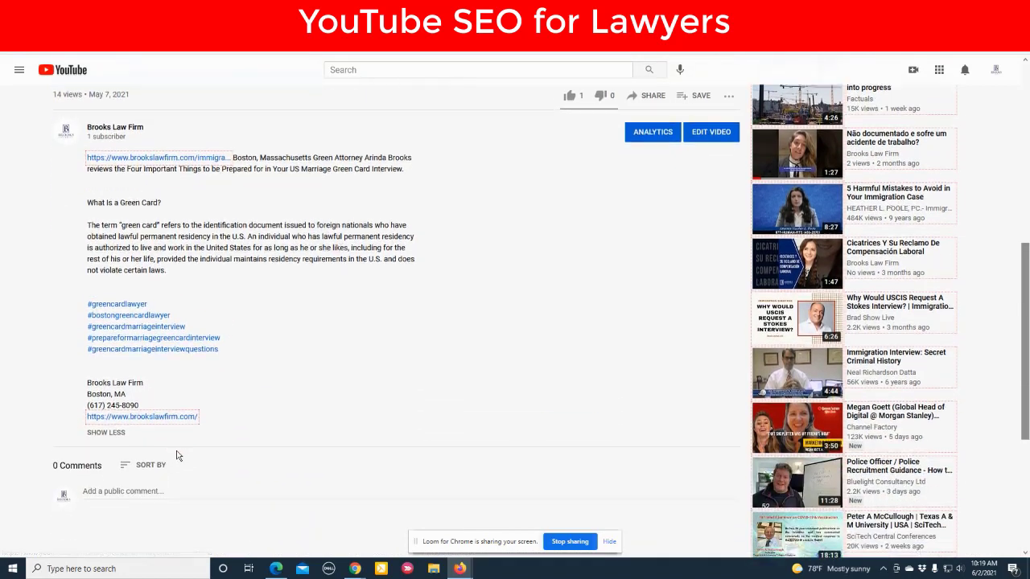
pyautogui.moveTo(89, 378); pyautogui.dragTo(146, 402)
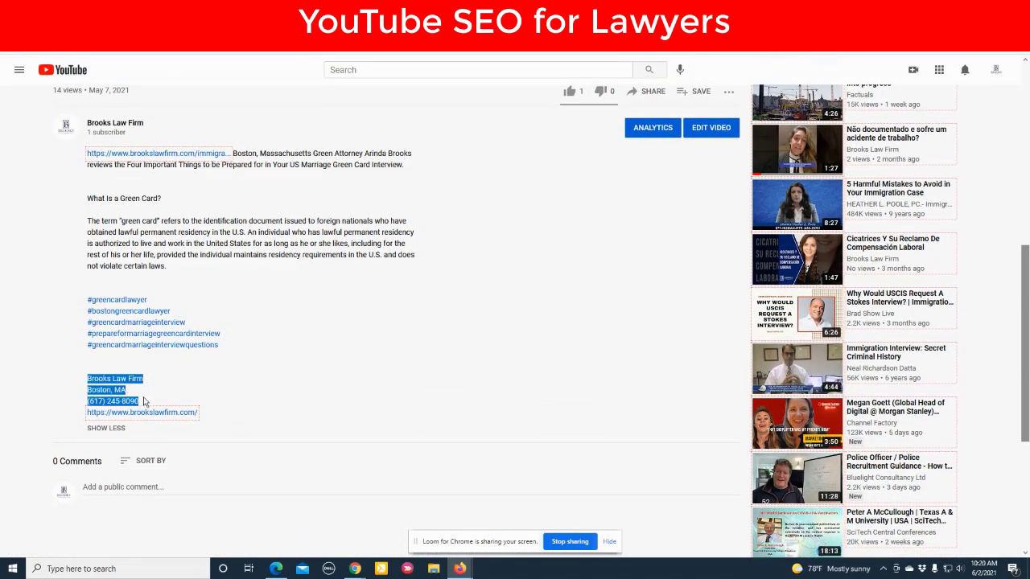
pyautogui.scroll(-3, 196, 417)
pyautogui.scroll(8, 366, 423)
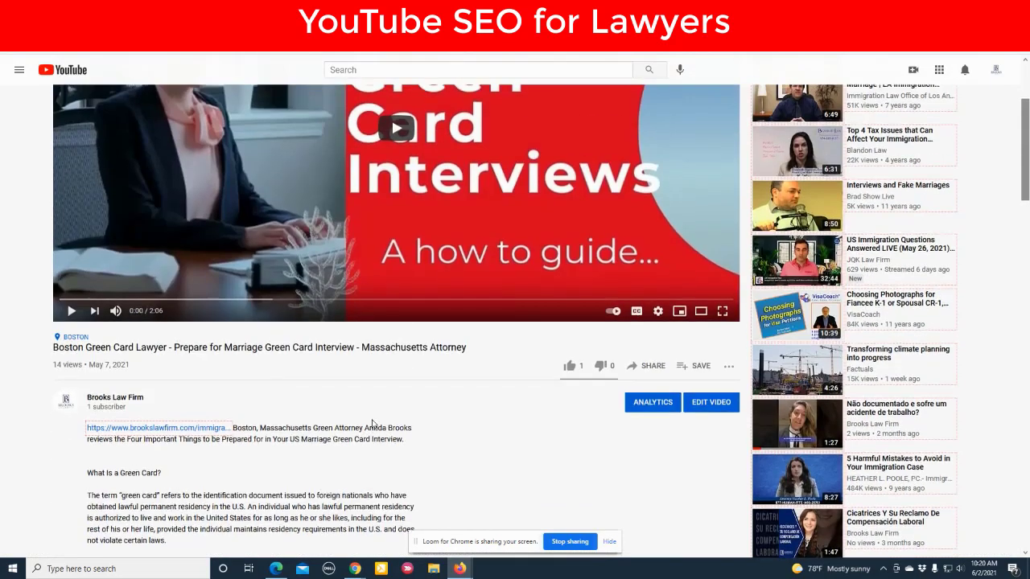
pyautogui.scroll(2, 372, 423)
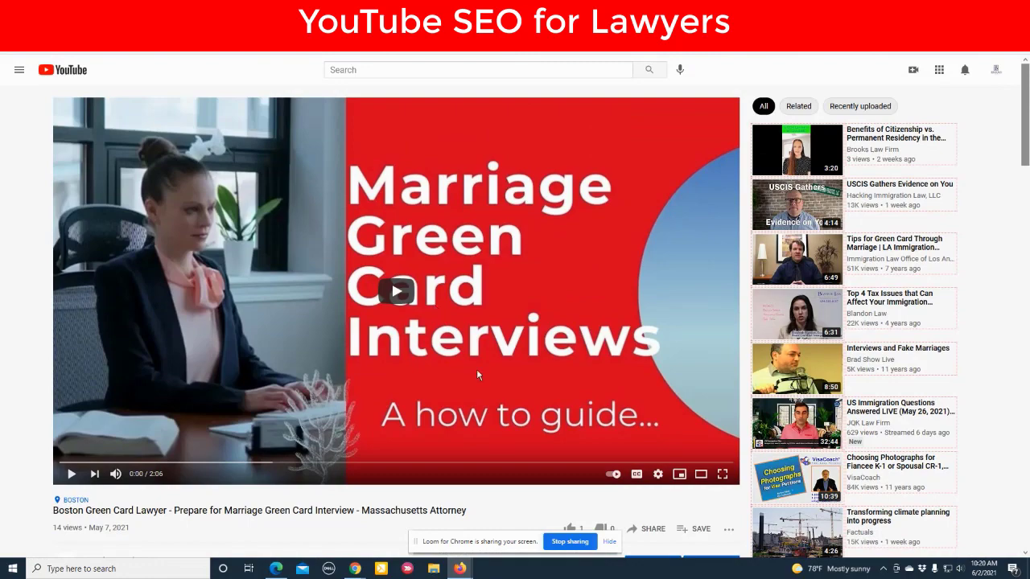
pyautogui.scroll(-4, 477, 373)
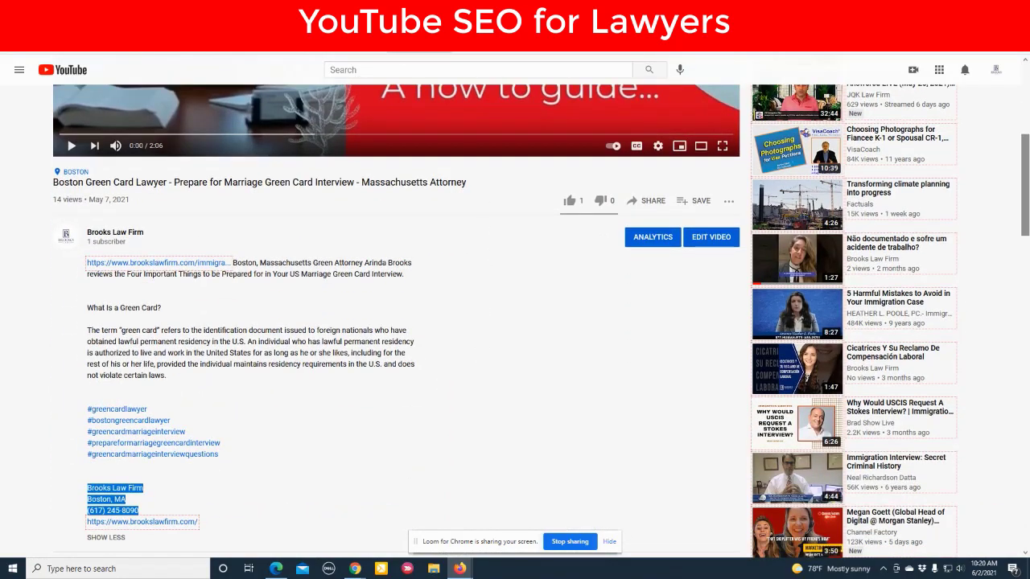
# Copy the video's web address and switch to the other browser window
pyautogui.click(346, 42)
pyautogui.rightClick(344, 44)
pyautogui.click(367, 76)
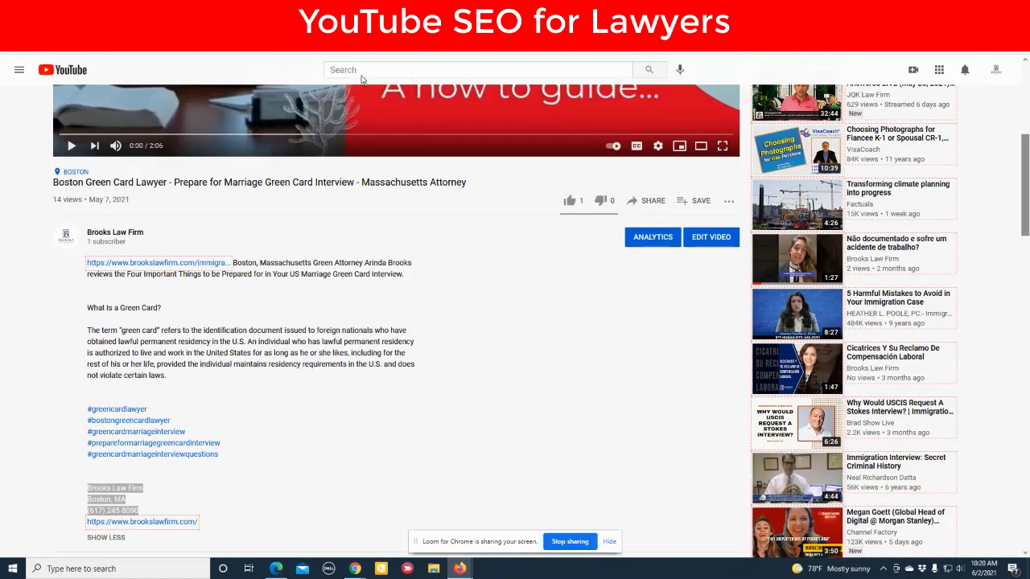
pyautogui.hotkey('alt', 'Tab')
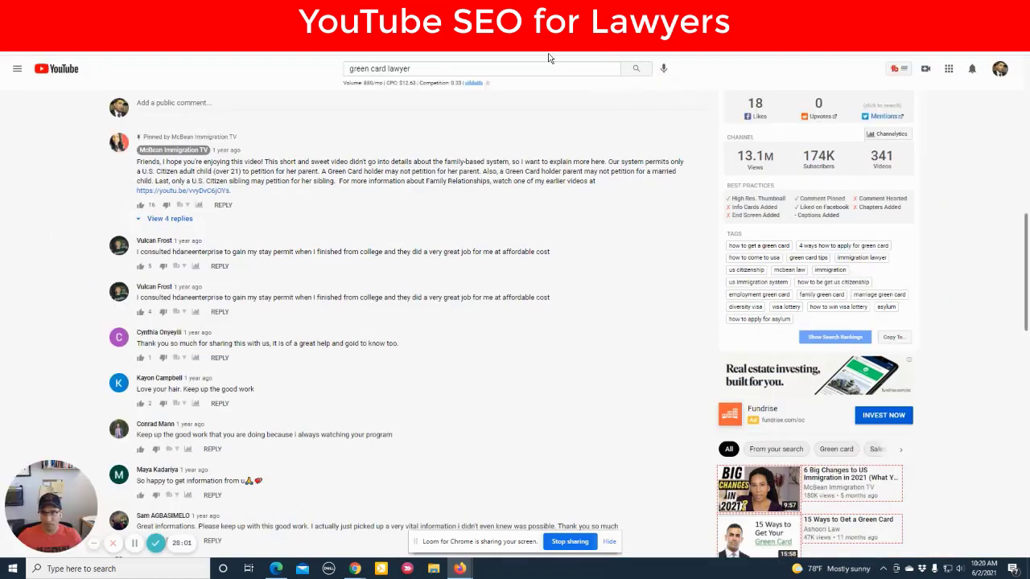
# Load the copied video link in Chrome using Paste and go
pyautogui.rightClick(557, 42)
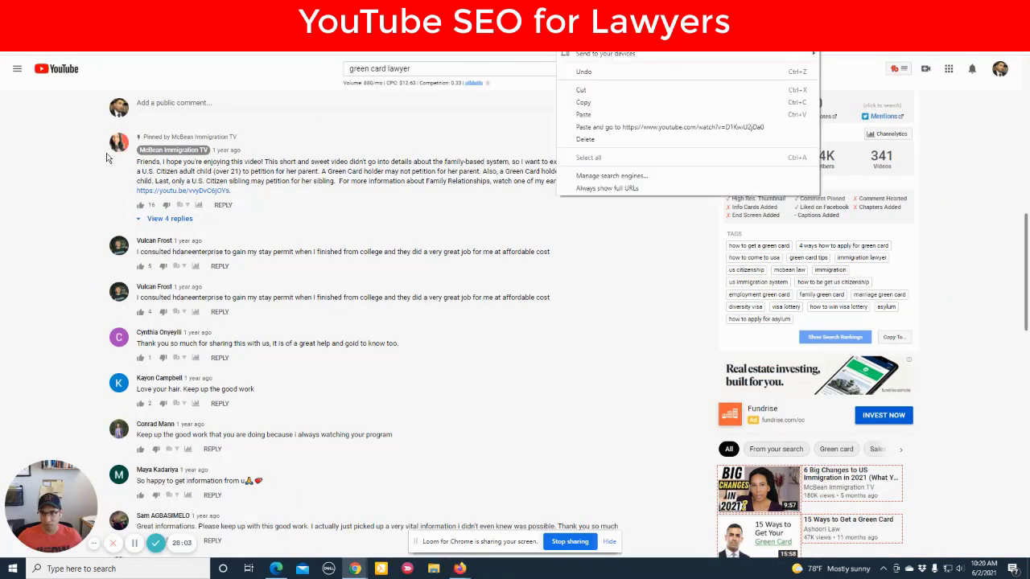
pyautogui.click(73, 214)
pyautogui.scroll(-10, 96, 251)
pyautogui.scroll(-4, 105, 257)
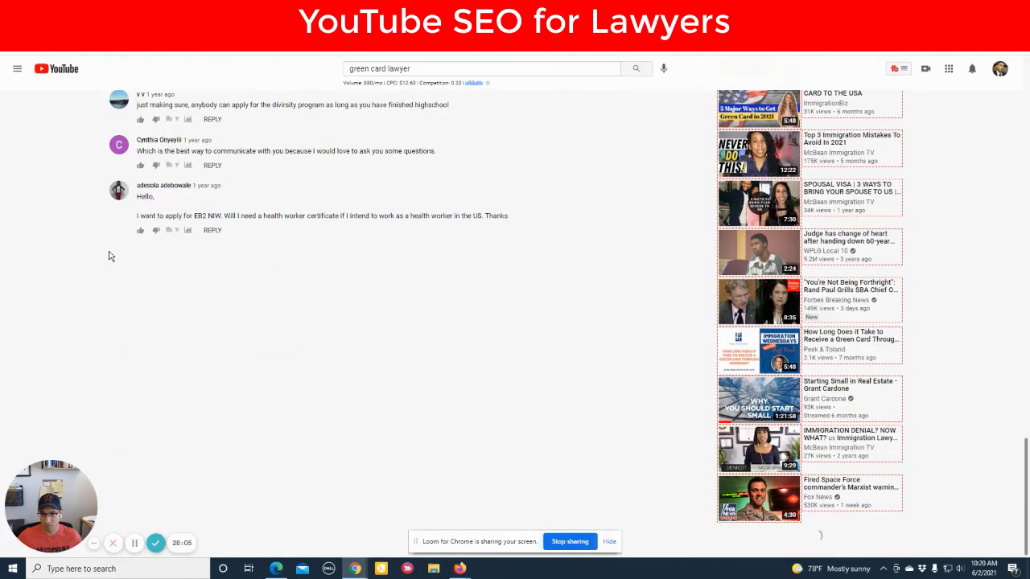
pyautogui.scroll(-3, 106, 258)
pyautogui.scroll(5, 443, 396)
pyautogui.scroll(15, 443, 396)
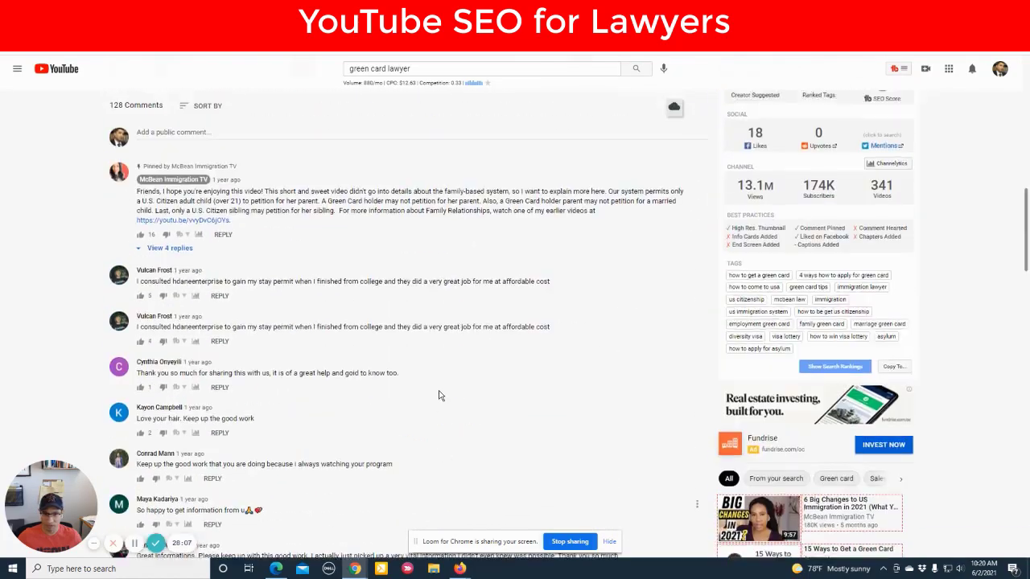
pyautogui.scroll(-5, 531, 387)
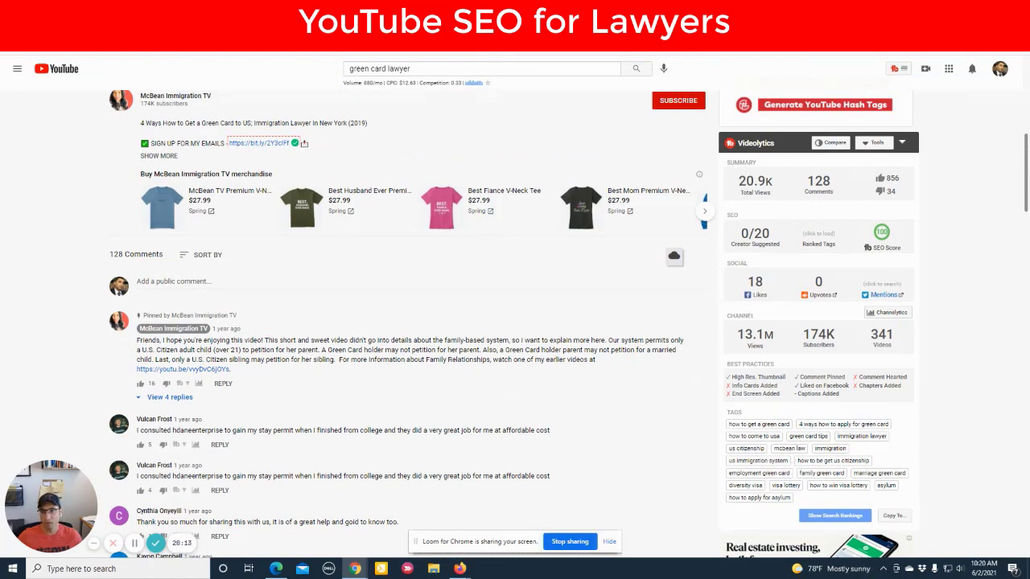
pyautogui.rightClick(485, 32)
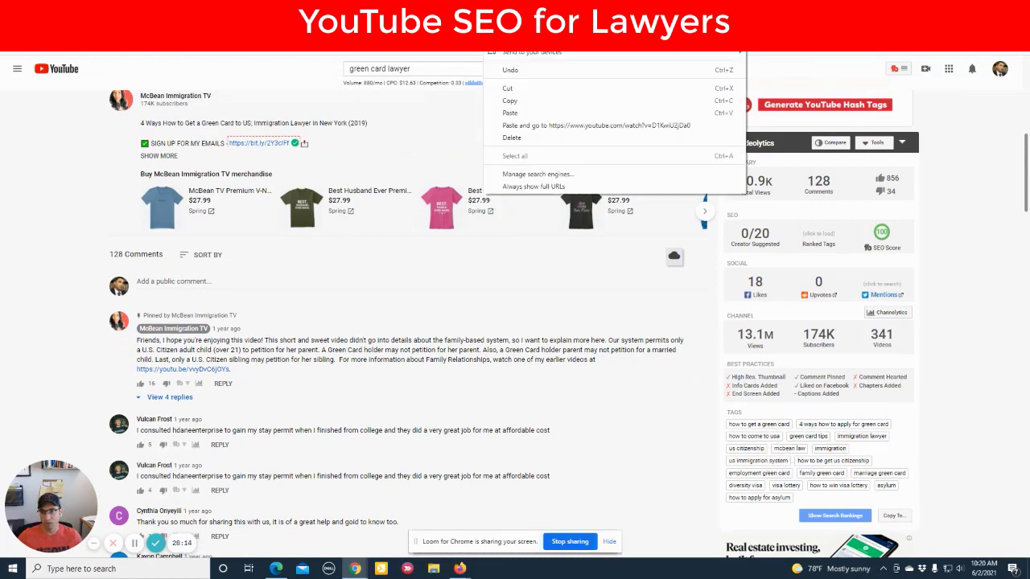
pyautogui.click(543, 126)
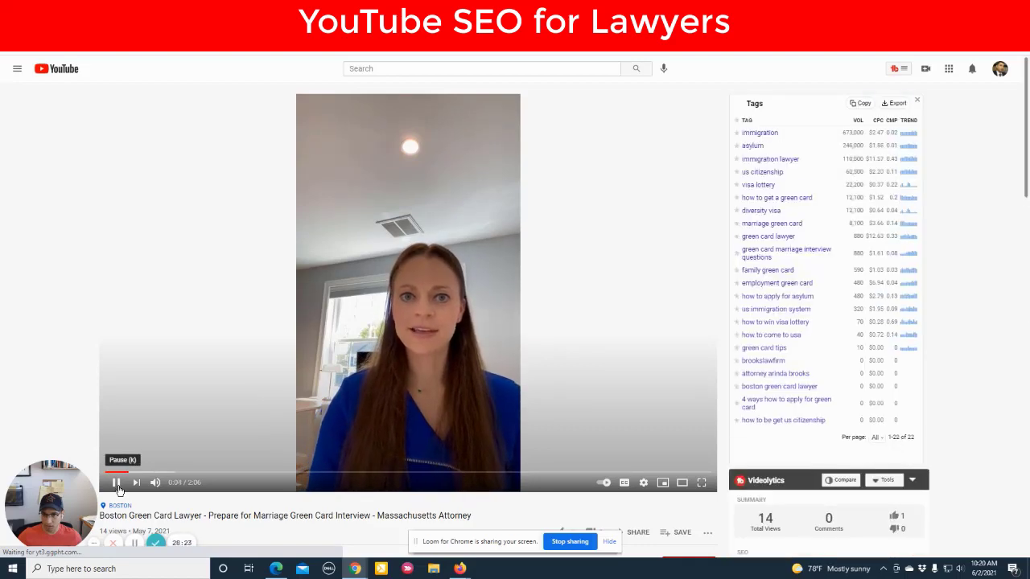
# Pause the firm's video, review its Videolytics tags and SEO score, and open the Brooks Law Firm channel
pyautogui.click(116, 483)
pyautogui.scroll(-5, 817, 406)
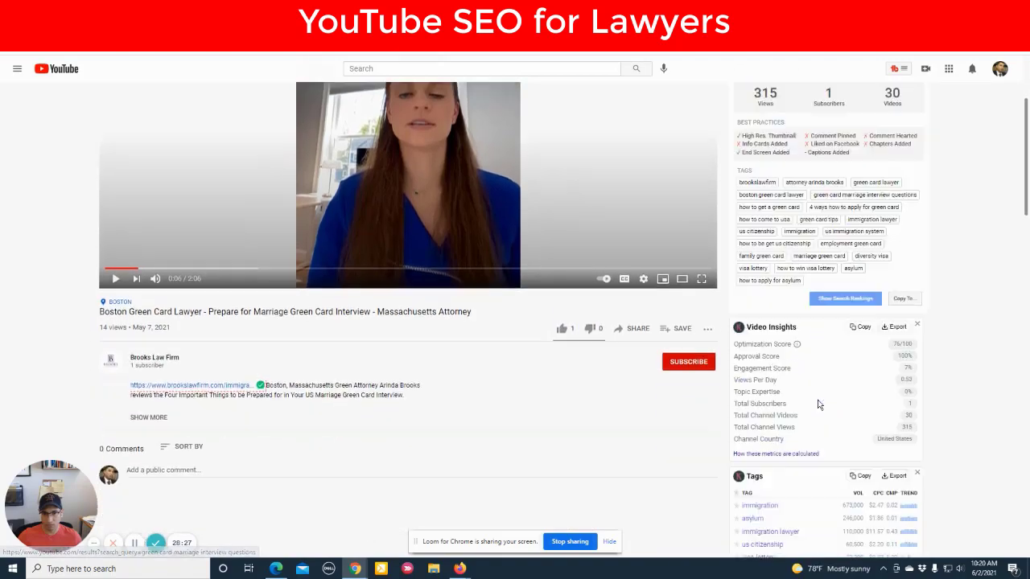
pyautogui.scroll(-10, 819, 404)
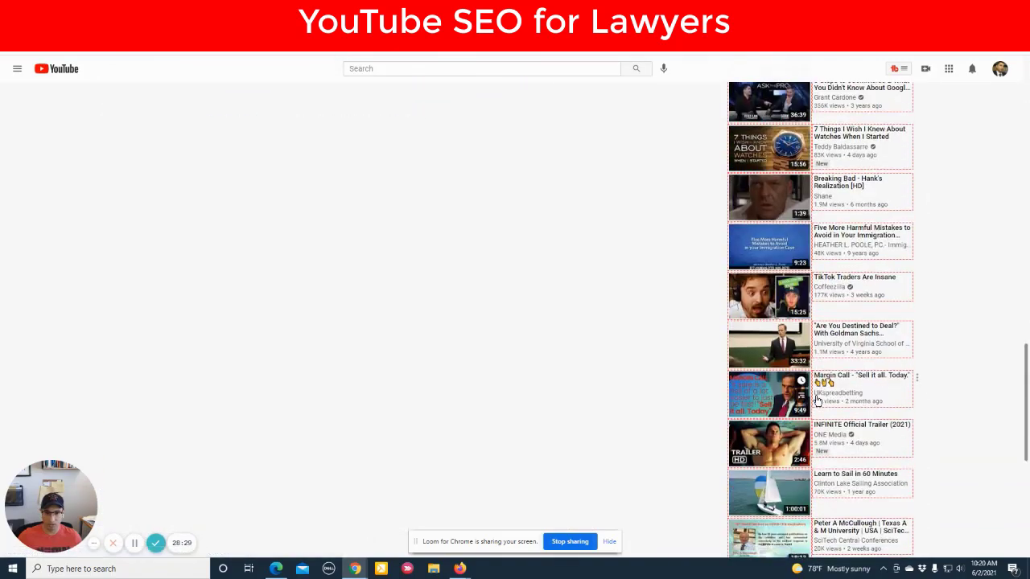
pyautogui.scroll(10, 816, 396)
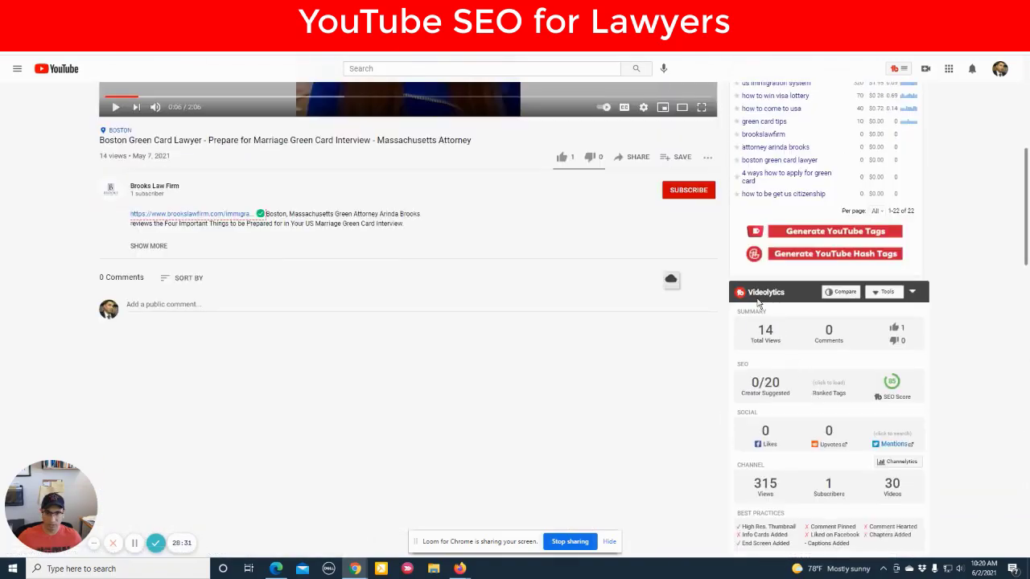
pyautogui.scroll(-1, 756, 316)
pyautogui.scroll(-1, 762, 322)
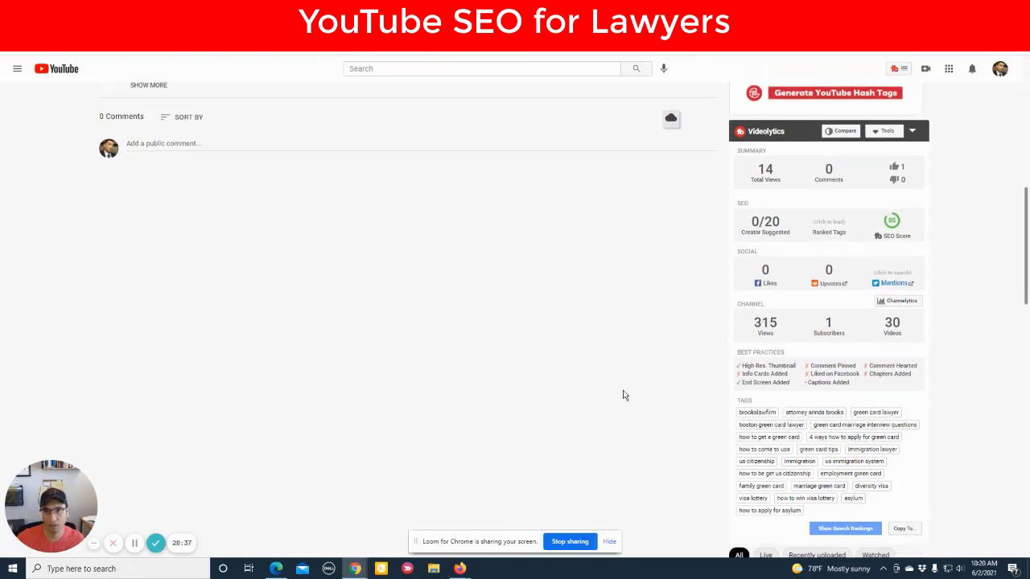
pyautogui.scroll(10, 619, 361)
pyautogui.scroll(-4, 301, 314)
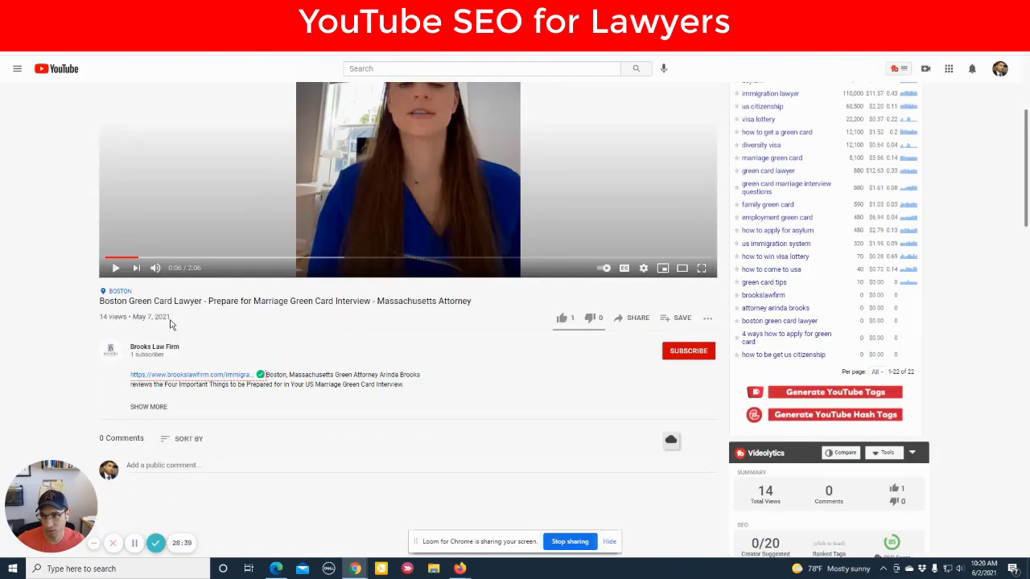
pyautogui.click(167, 347)
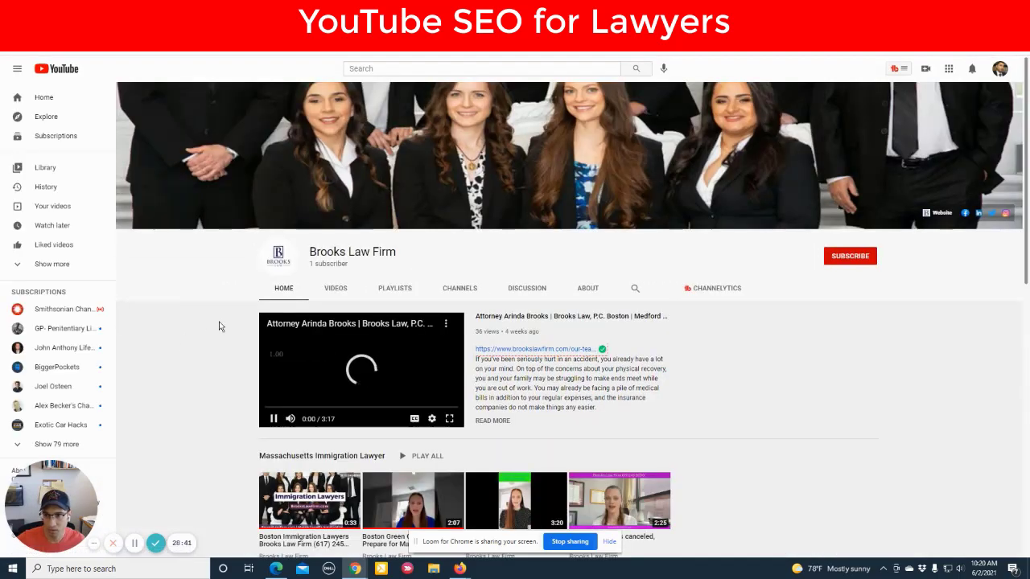
# Open the Boston Green Card Lawyer marriage interview video from the channel's Videos tab and pause it
pyautogui.click(336, 289)
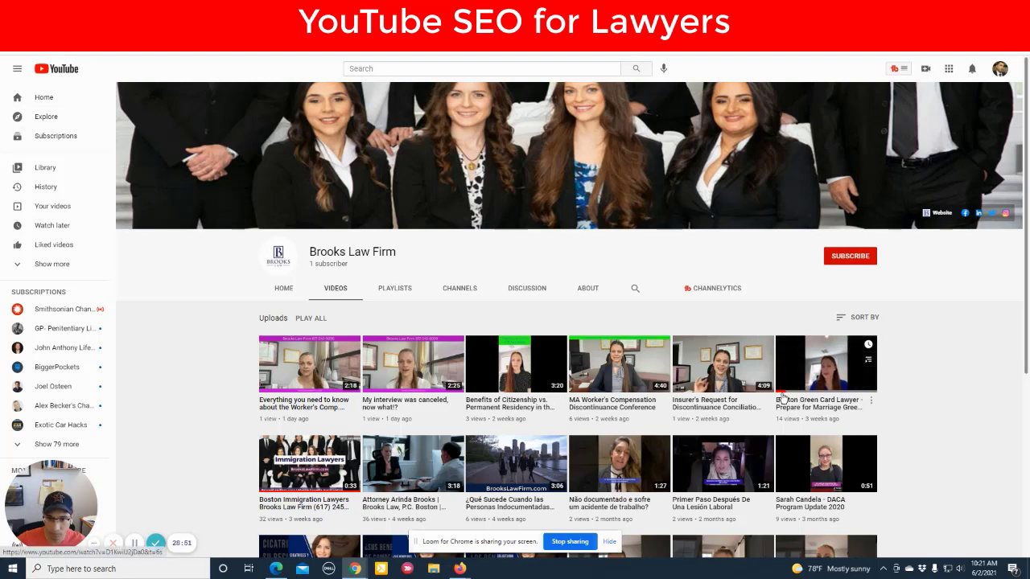
pyautogui.click(829, 363)
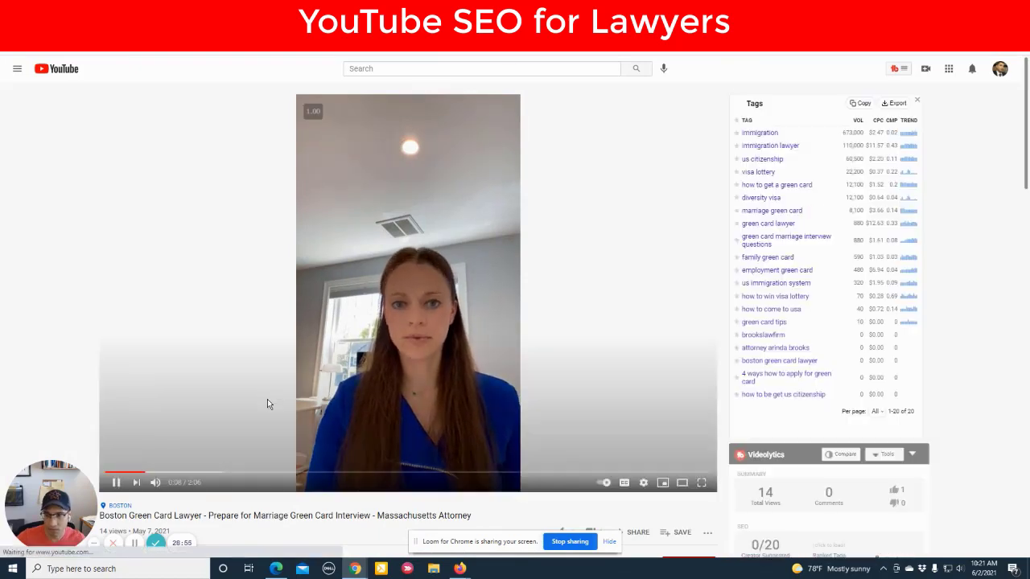
pyautogui.click(116, 491)
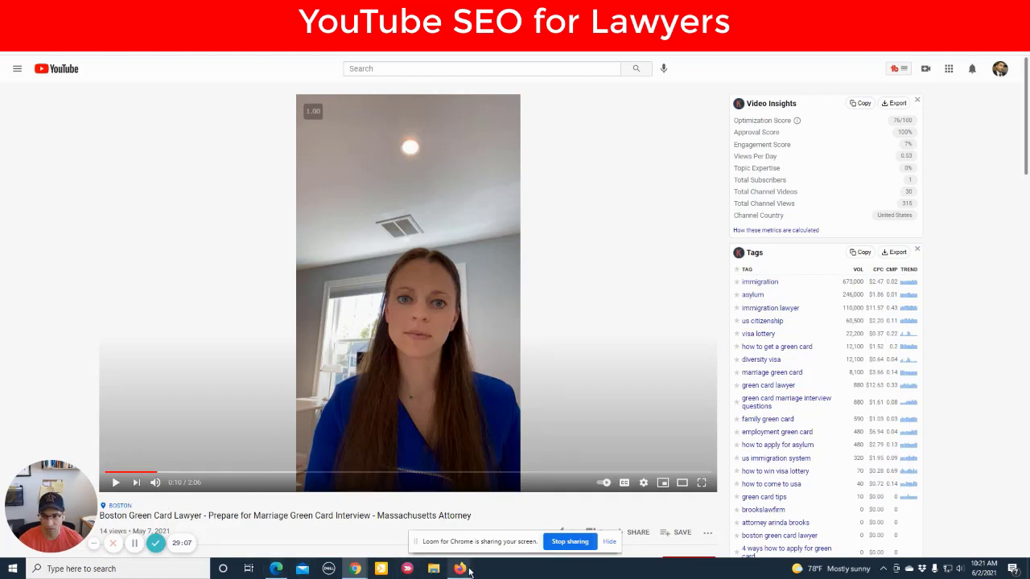
pyautogui.moveTo(467, 570)
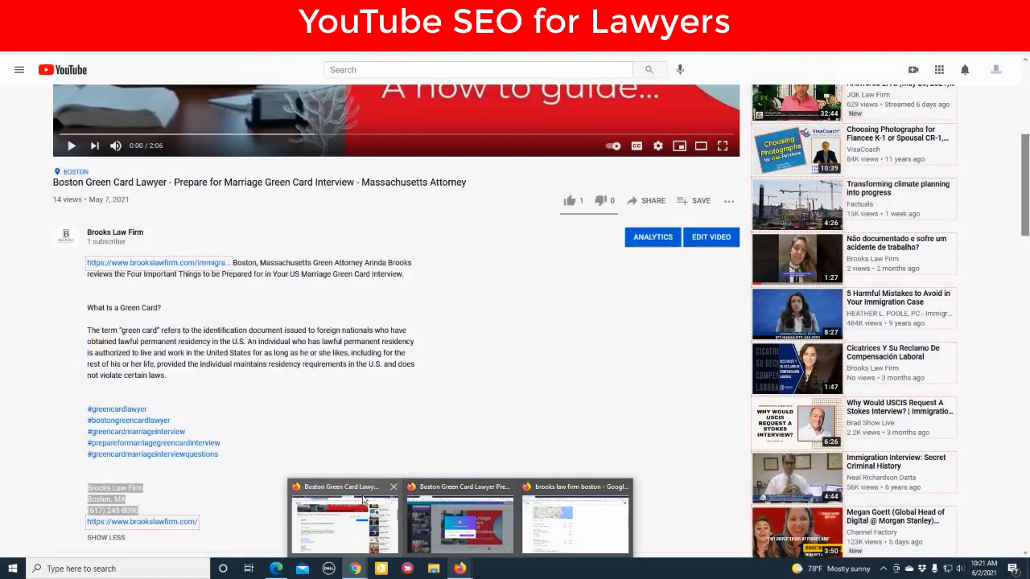
# Open the video's details for editing and review the title and opening description phrases
pyautogui.click(369, 494)
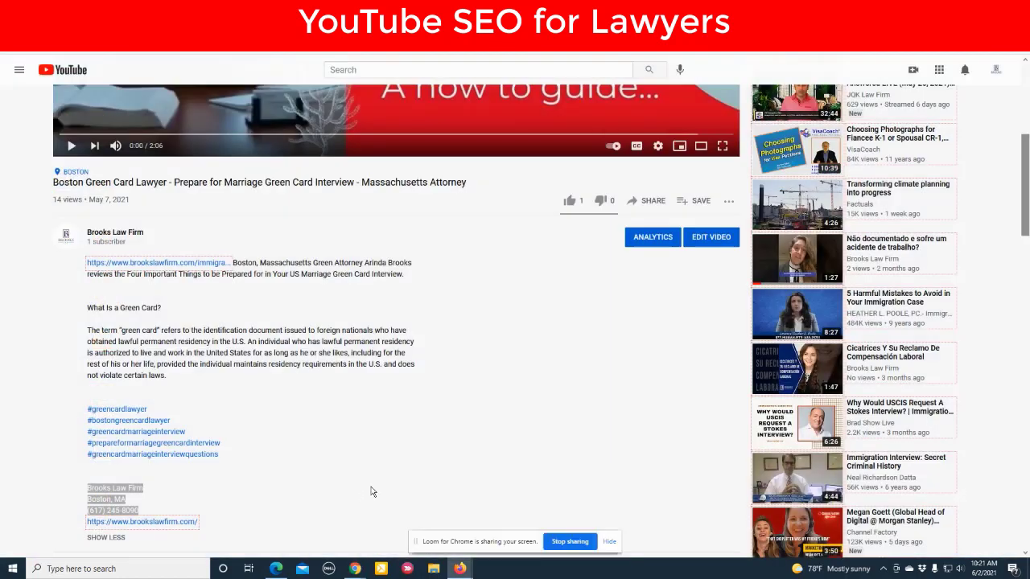
pyautogui.scroll(4, 432, 458)
pyautogui.click(704, 406)
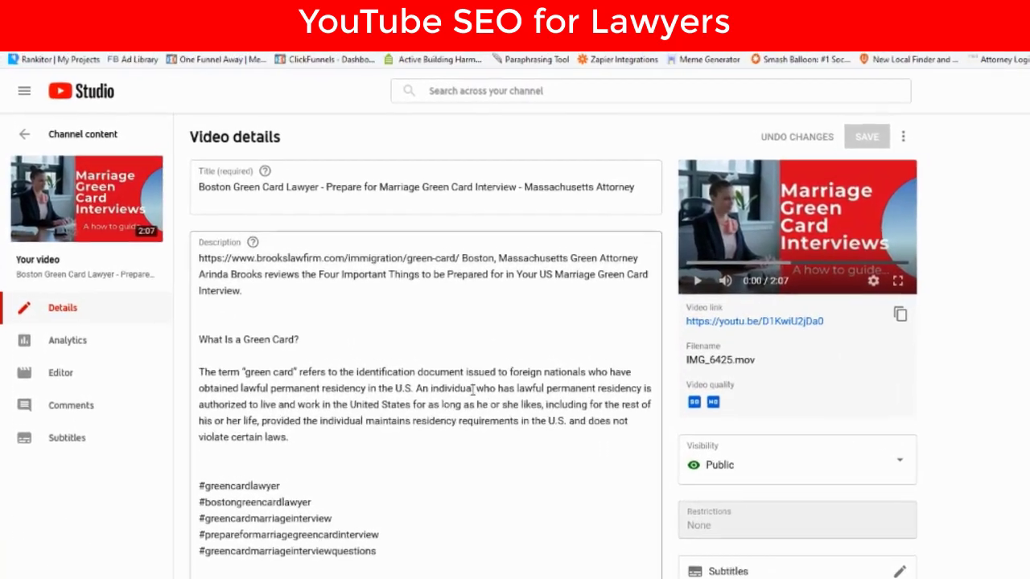
pyautogui.moveTo(211, 199); pyautogui.dragTo(372, 211)
pyautogui.scroll(-1, 372, 212)
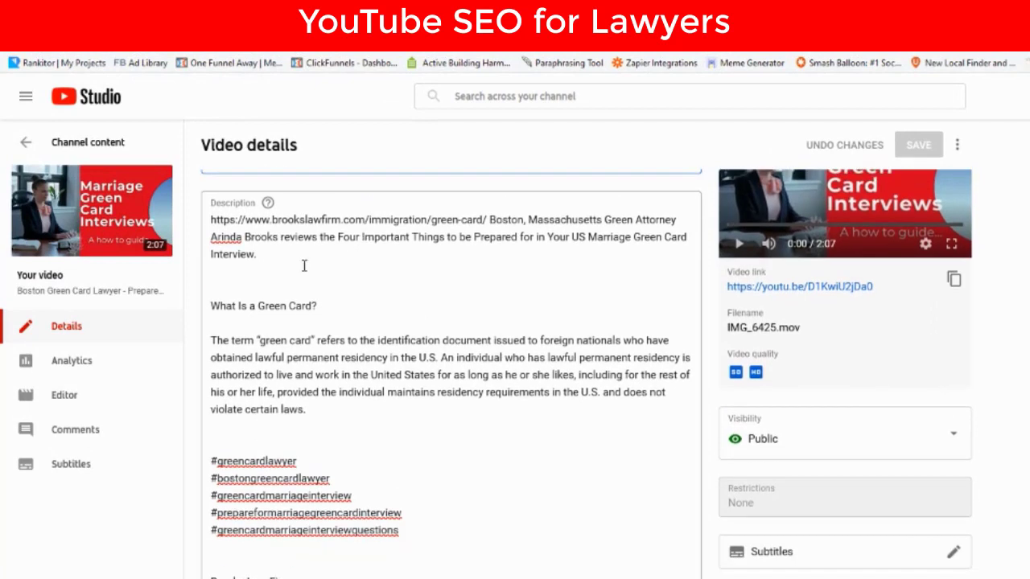
pyautogui.moveTo(211, 217); pyautogui.dragTo(489, 217)
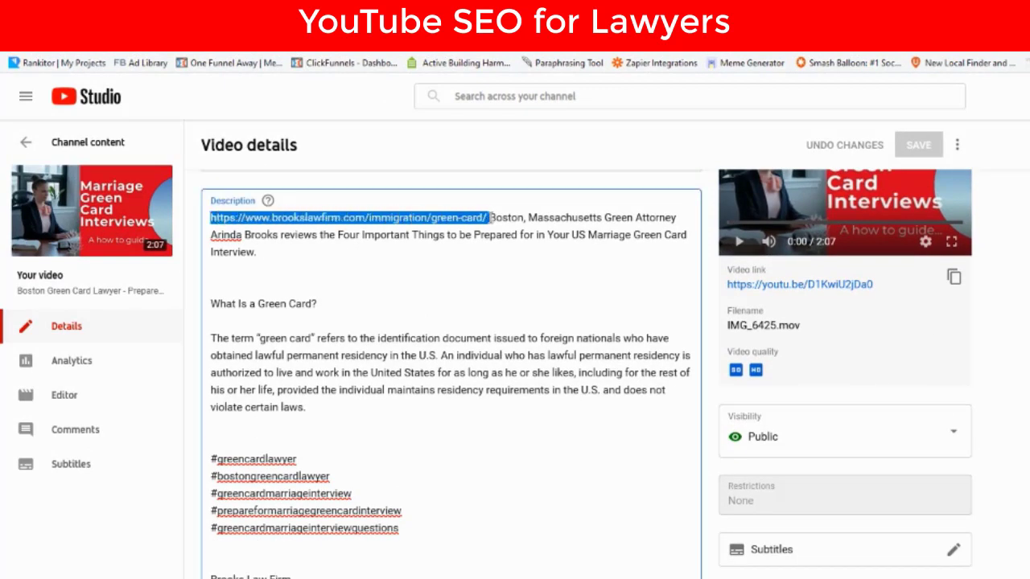
pyautogui.click(502, 305)
pyautogui.moveTo(491, 218); pyautogui.dragTo(676, 214)
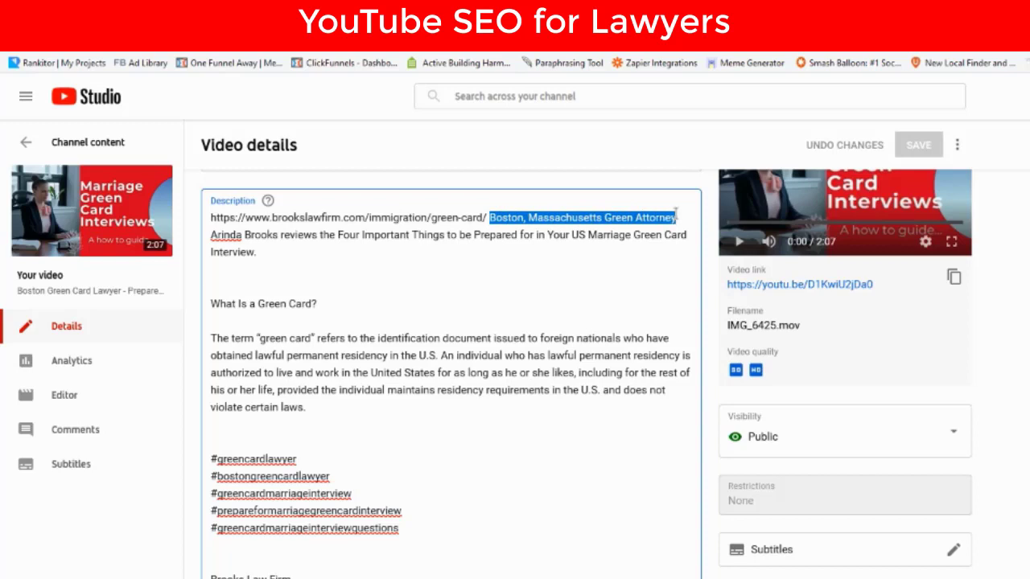
pyautogui.click(420, 236)
pyautogui.moveTo(338, 235); pyautogui.dragTo(616, 235)
# Review the description's green card paragraph, hashtag list, and firm name, city, phone and website block
pyautogui.scroll(-2, 430, 300)
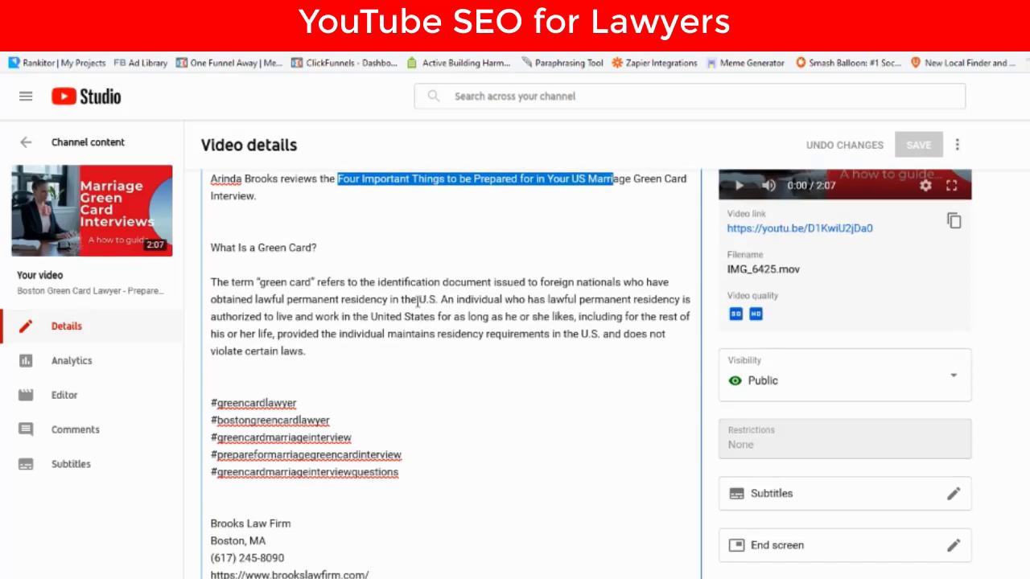
pyautogui.scroll(1, 372, 296)
pyautogui.moveTo(210, 248); pyautogui.dragTo(336, 354)
pyautogui.click(360, 363)
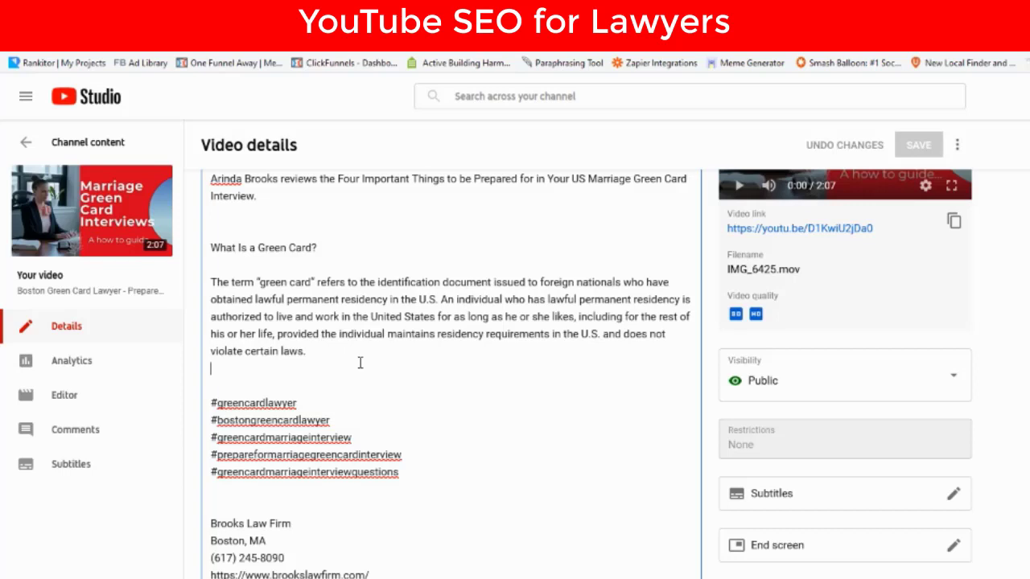
pyautogui.scroll(-2, 360, 363)
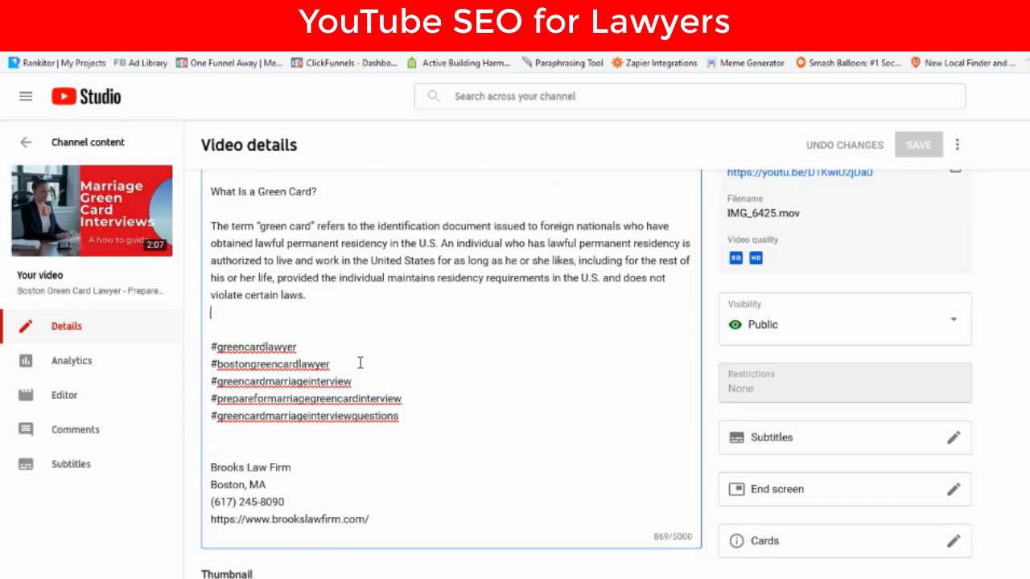
pyautogui.moveTo(212, 290); pyautogui.dragTo(421, 361)
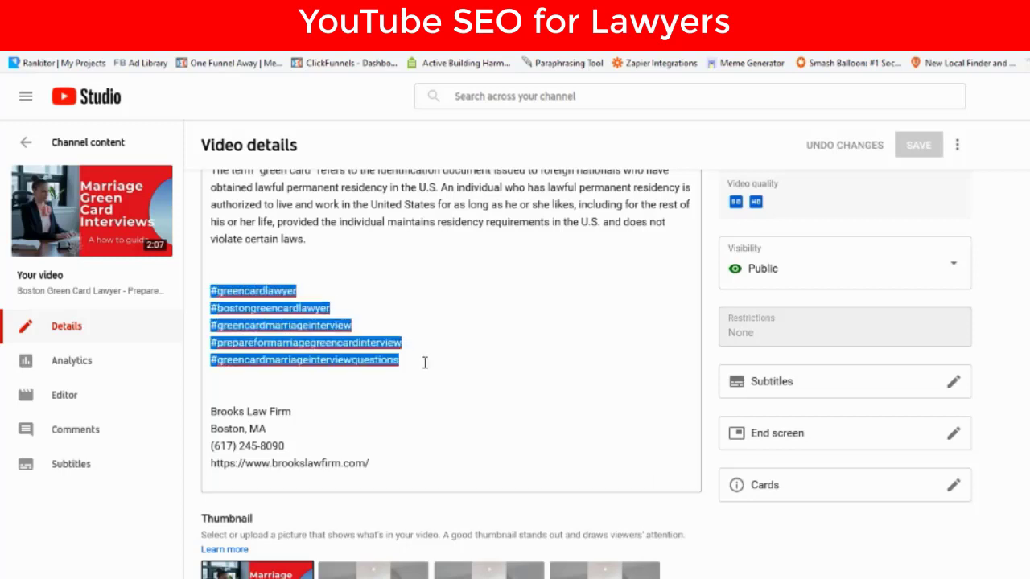
pyautogui.scroll(-1, 301, 375)
pyautogui.click(209, 352)
pyautogui.moveTo(210, 354); pyautogui.dragTo(398, 412)
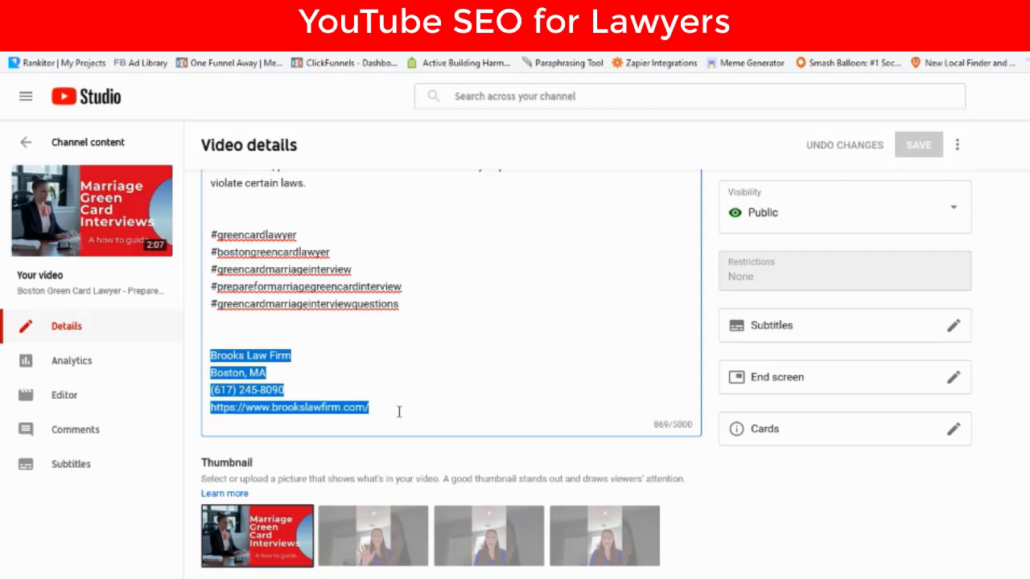
pyautogui.scroll(-2, 398, 410)
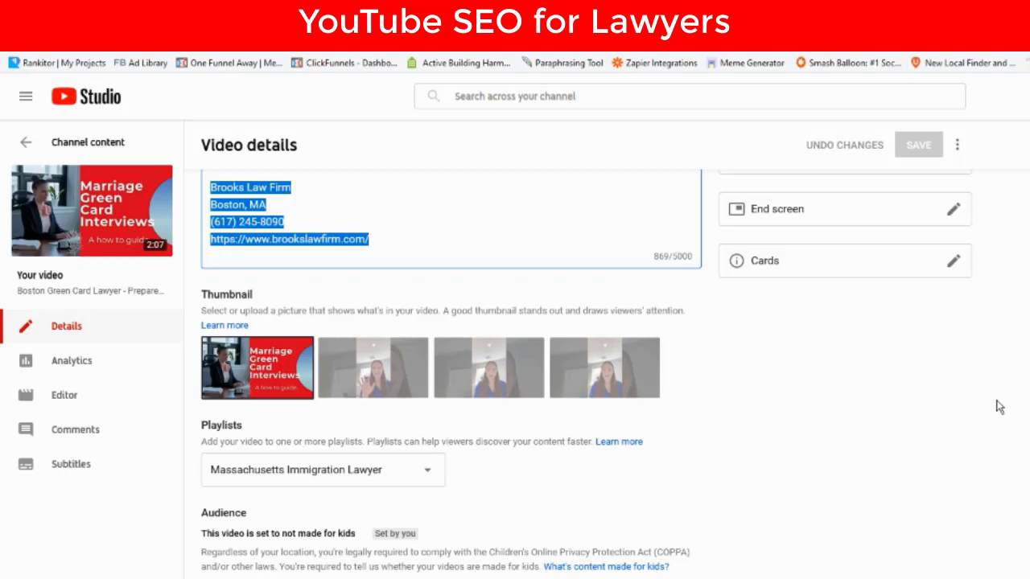
pyautogui.scroll(-1, 916, 400)
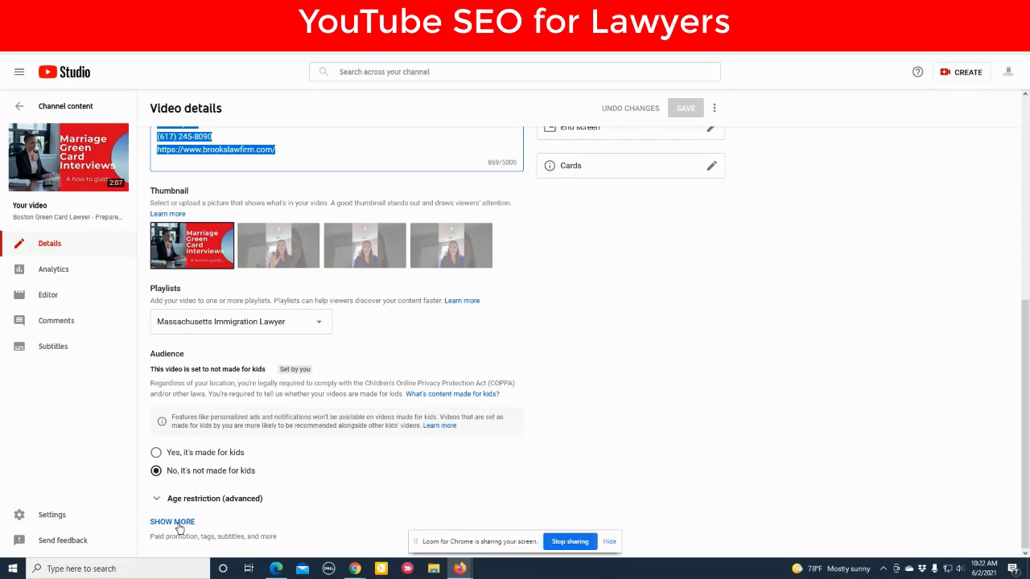
# Expand the advanced details to review the SEO tags and confirm Boston as the video location
pyautogui.click(179, 524)
pyautogui.scroll(-3, 534, 314)
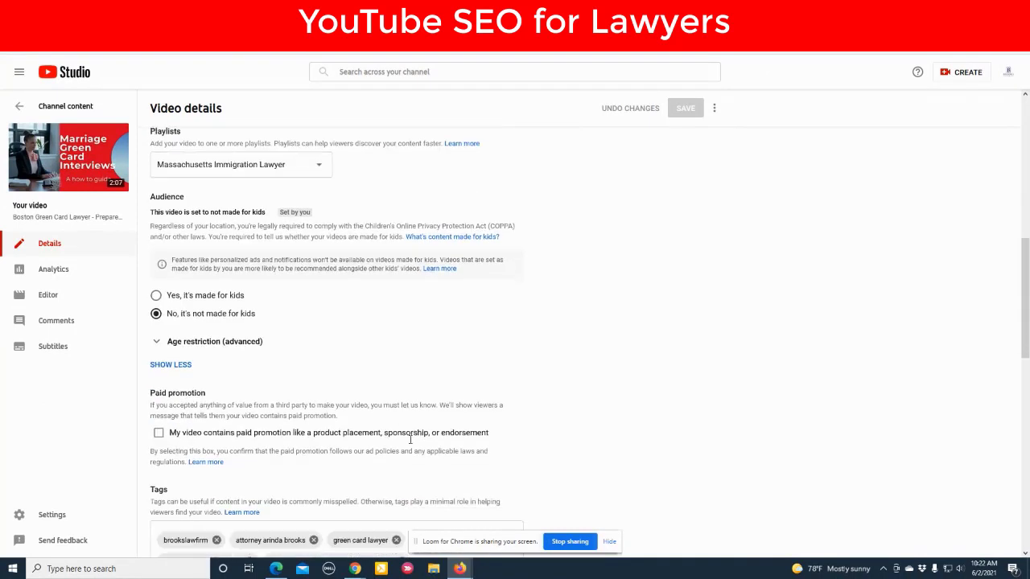
pyautogui.scroll(-2, 655, 295)
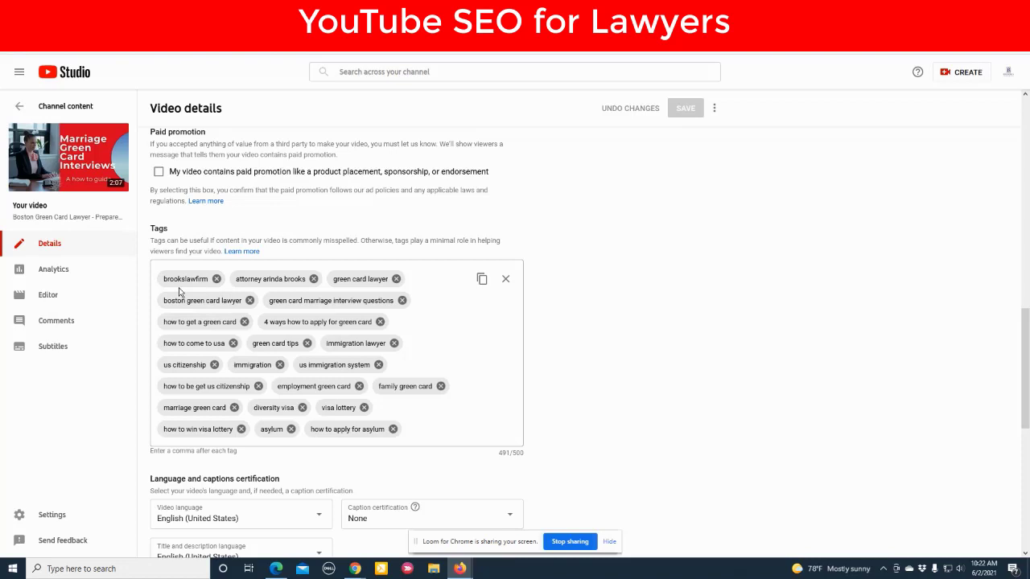
pyautogui.scroll(-3, 179, 290)
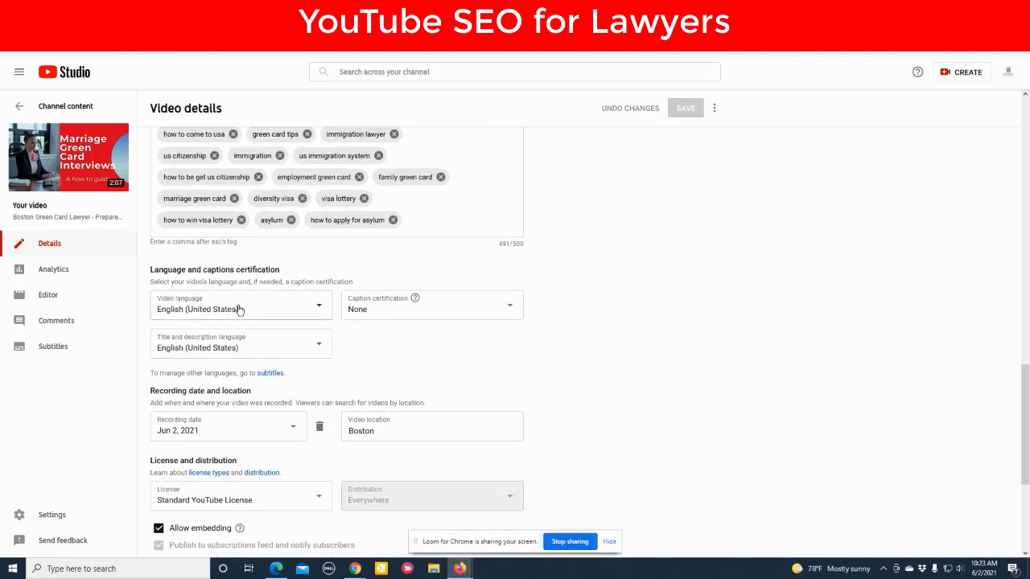
pyautogui.scroll(-1, 245, 341)
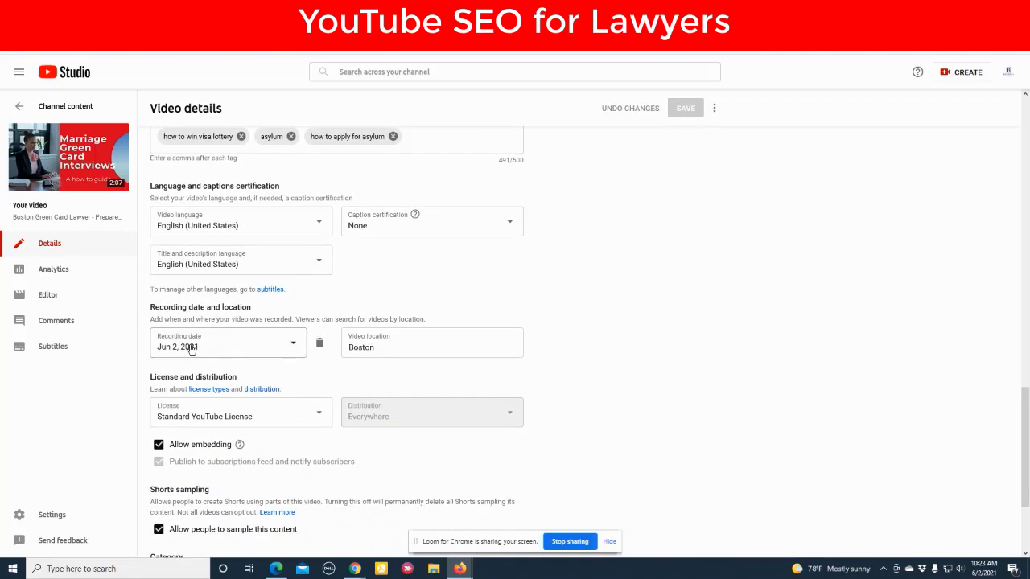
pyautogui.click(398, 341)
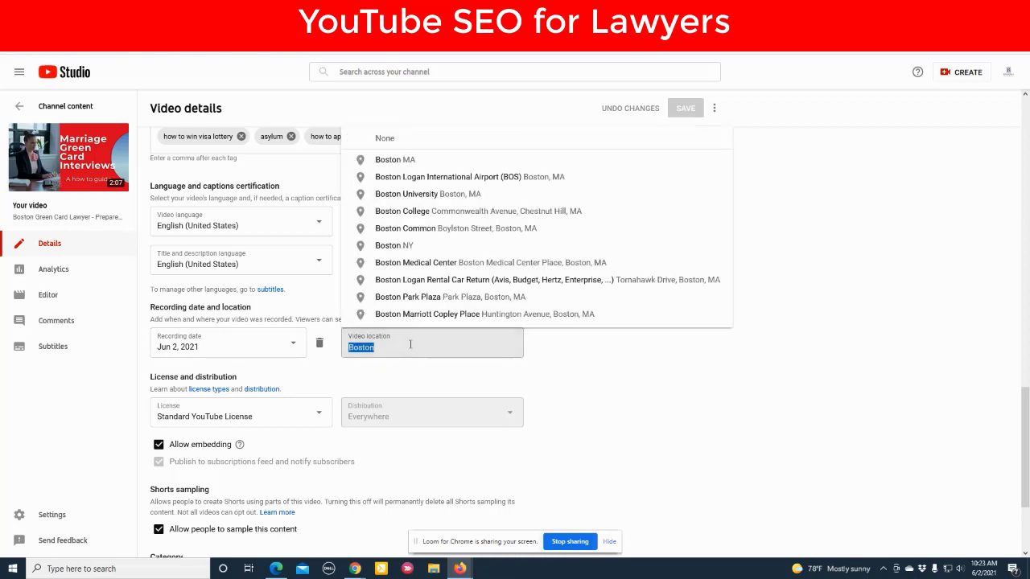
pyautogui.click(576, 357)
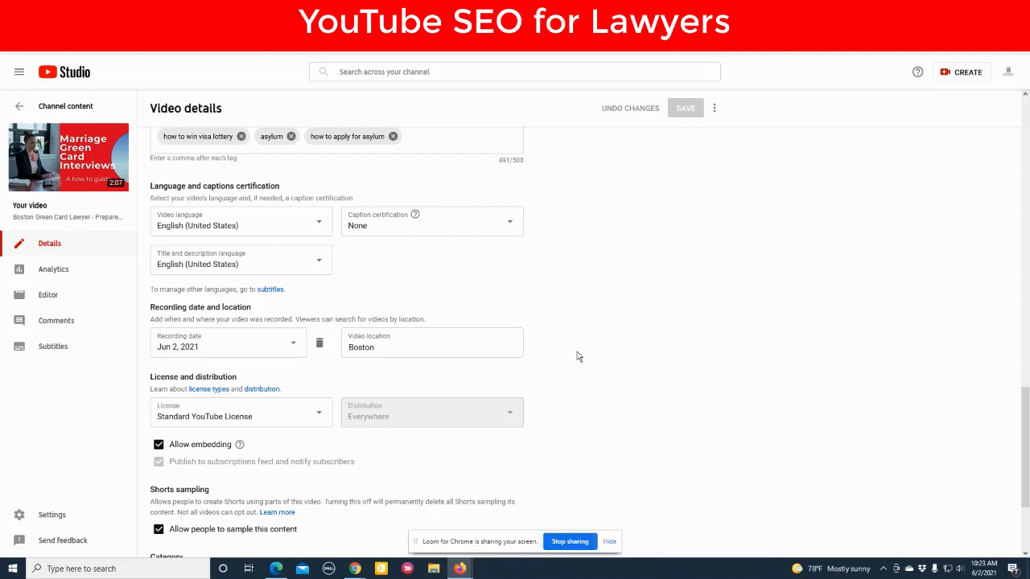
# Check the People & Blogs category, then return to the top and review the file name IMG_6425.mov
pyautogui.scroll(-2, 577, 356)
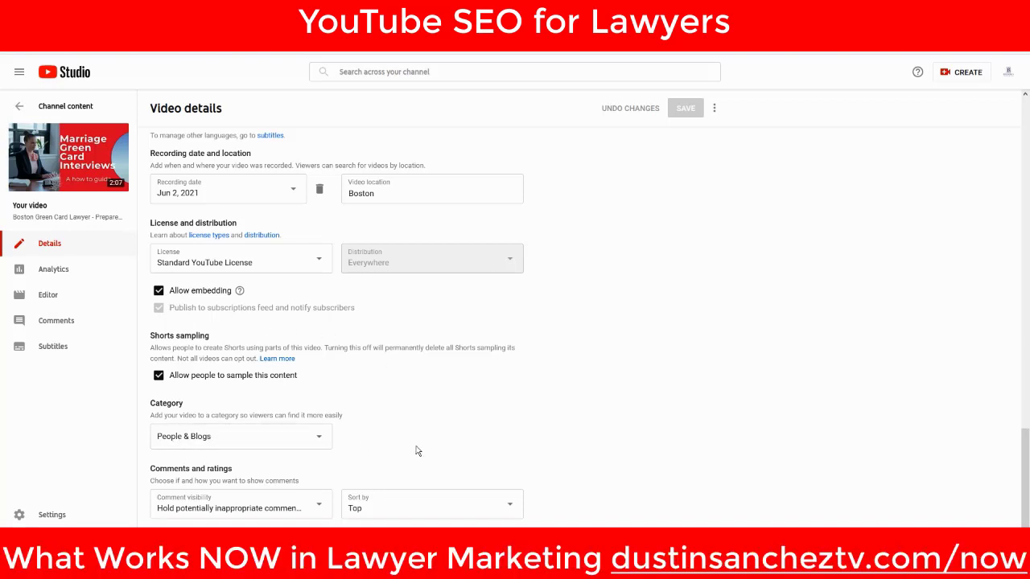
pyautogui.scroll(2, 531, 439)
pyautogui.scroll(15, 555, 438)
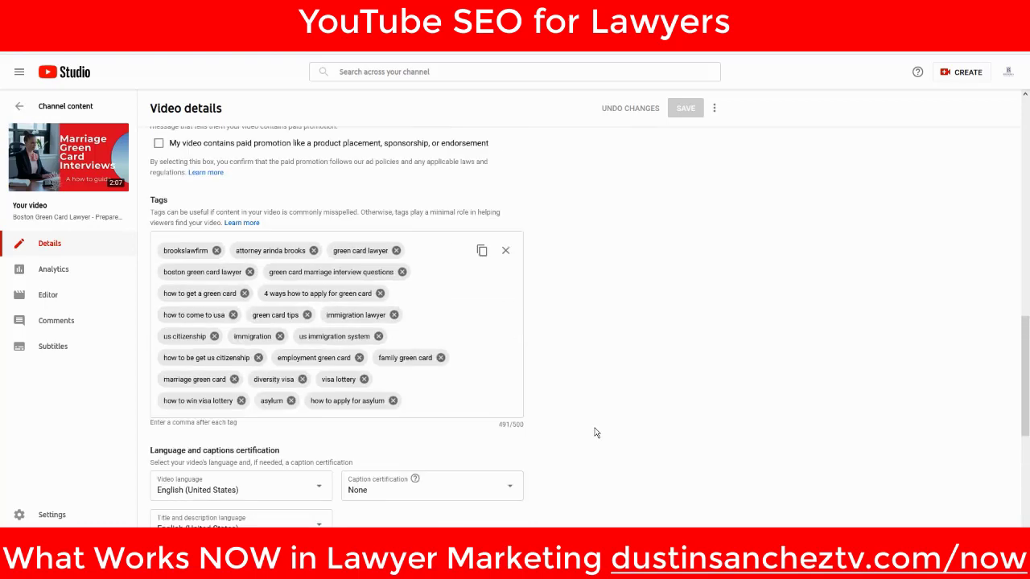
pyautogui.scroll(8, 594, 432)
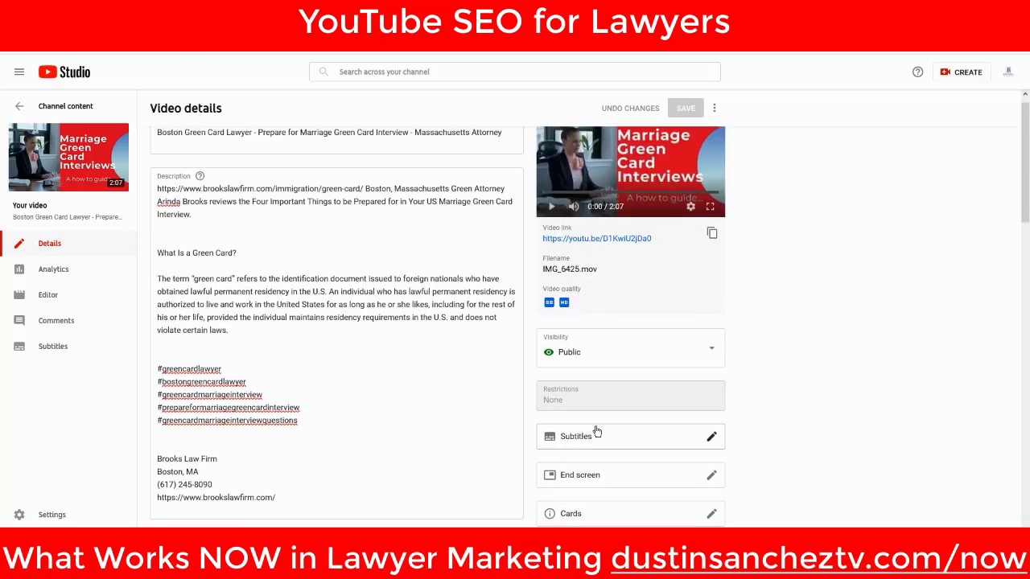
pyautogui.moveTo(602, 288); pyautogui.dragTo(536, 291)
pyautogui.click(541, 294)
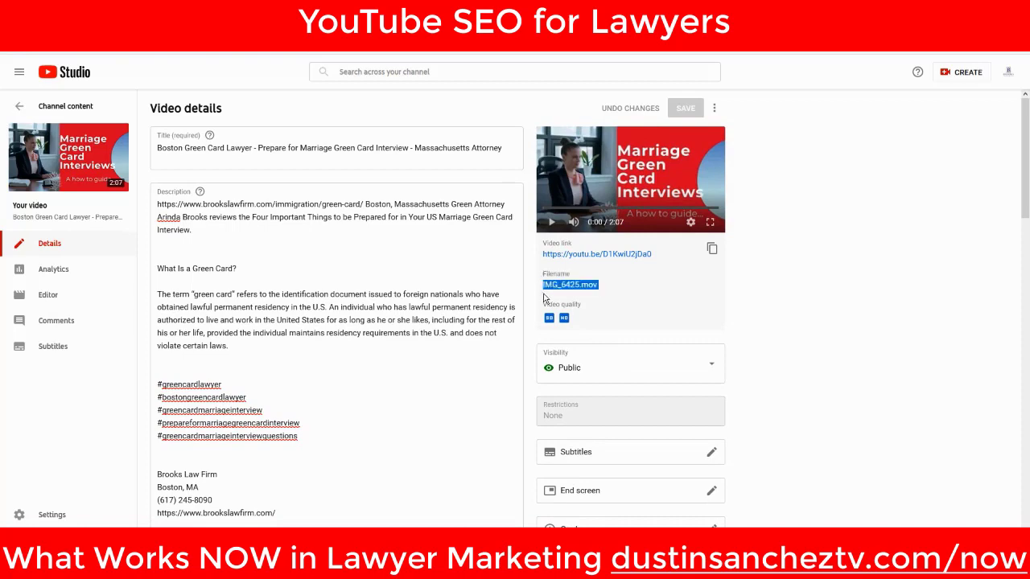